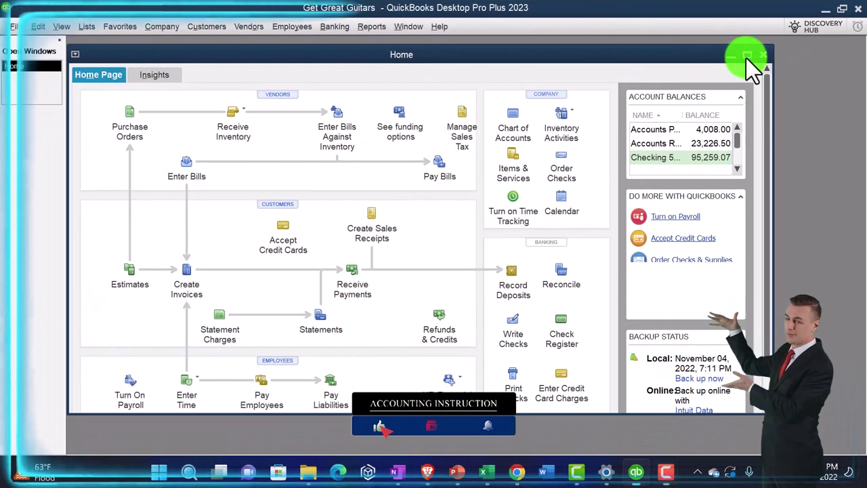
# Maximize the Home window and check the window list display option
pyautogui.click(746, 55)
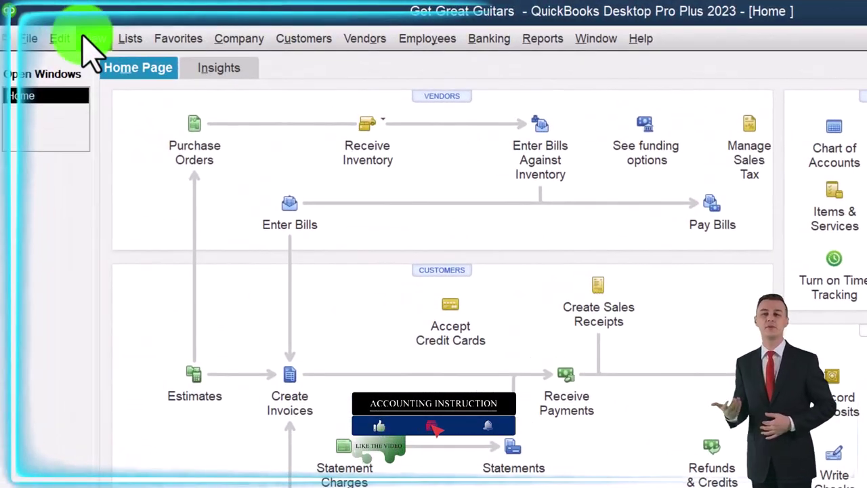
pyautogui.click(62, 27)
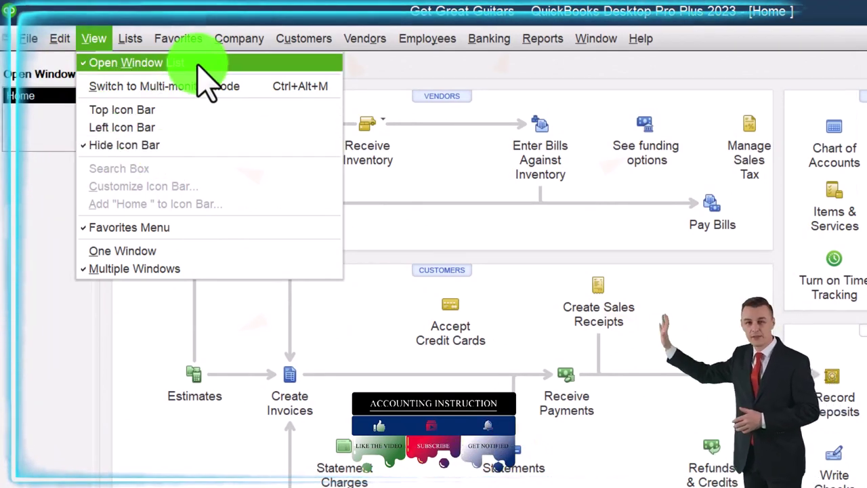
pyautogui.click(39, 194)
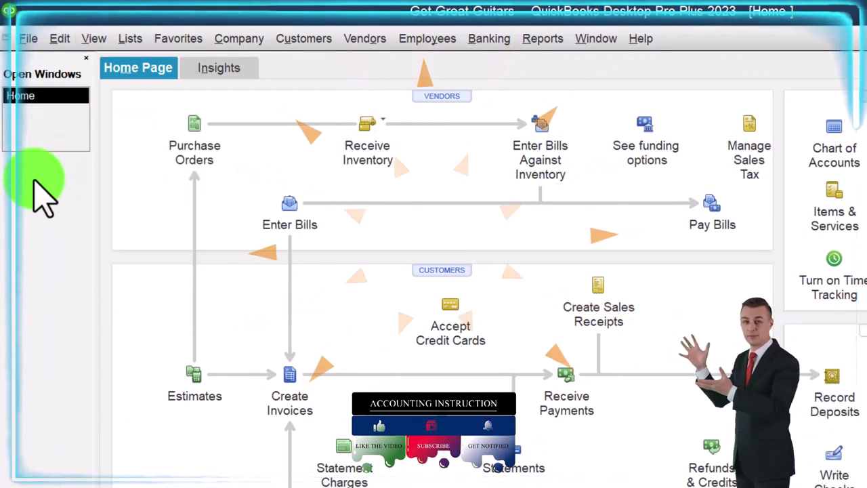
# Open the Profit & Loss Standard report
pyautogui.click(541, 38)
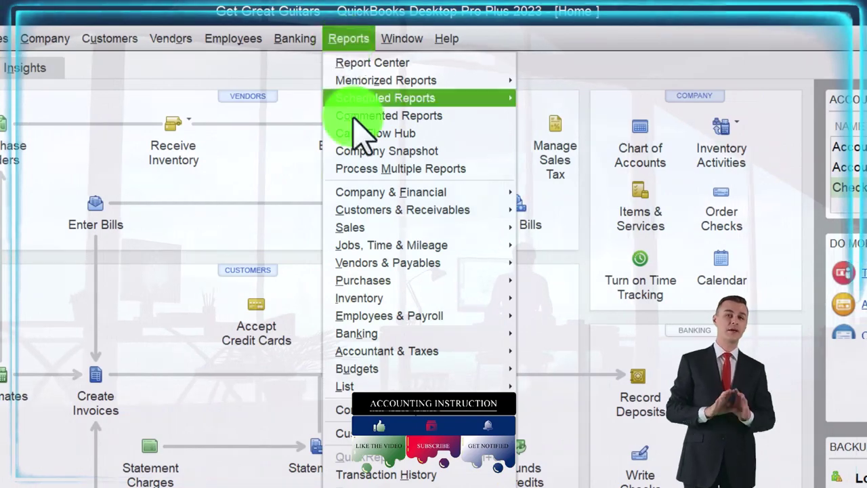
pyautogui.moveTo(368, 188)
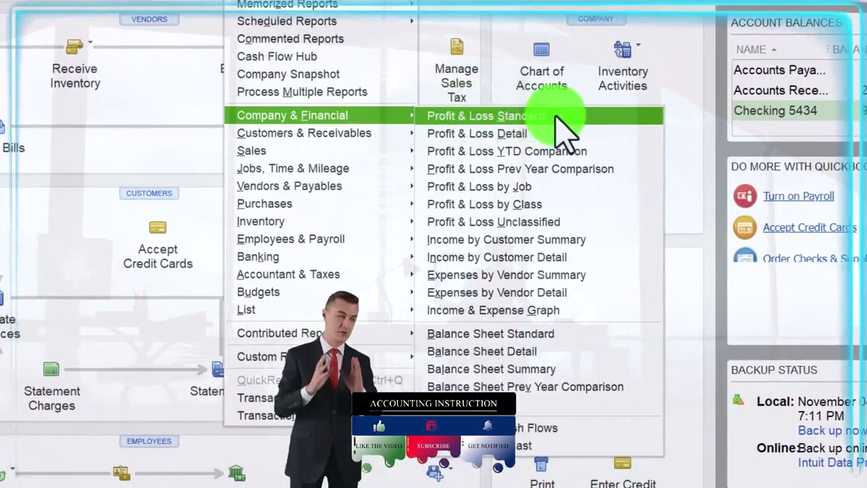
pyautogui.click(556, 116)
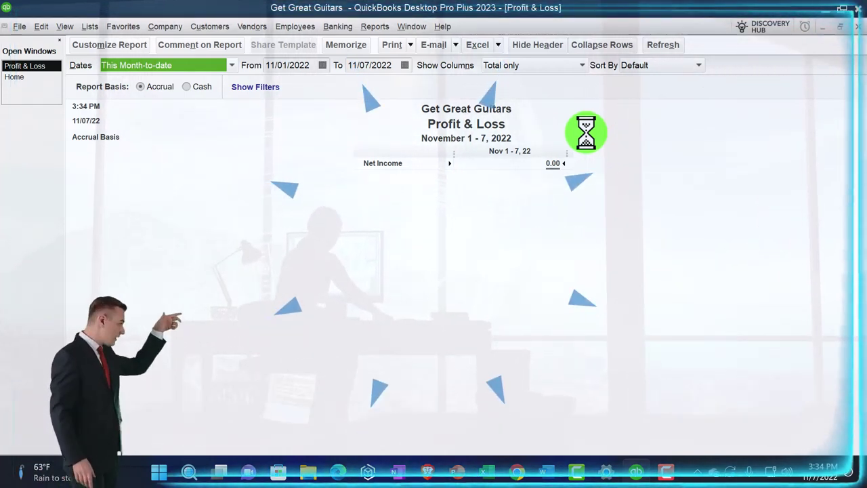
# Set the Profit & Loss date range to 01/01/2023 through 03/31/2023 and show its columns by Month
pyautogui.press('Tab')
pyautogui.write('0410')
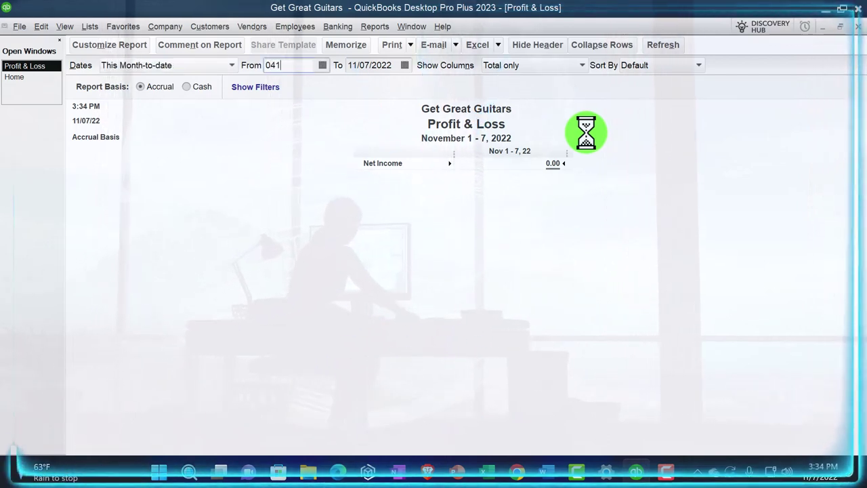
pyautogui.press('BackSpace')
pyautogui.press('BackSpace')
pyautogui.press('BackSpace')
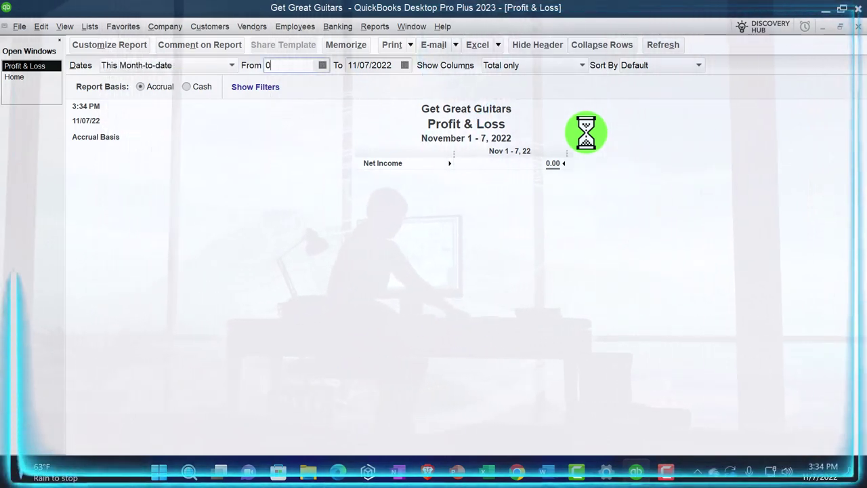
pyautogui.write('10123')
pyautogui.press('Tab')
pyautogui.write('0')
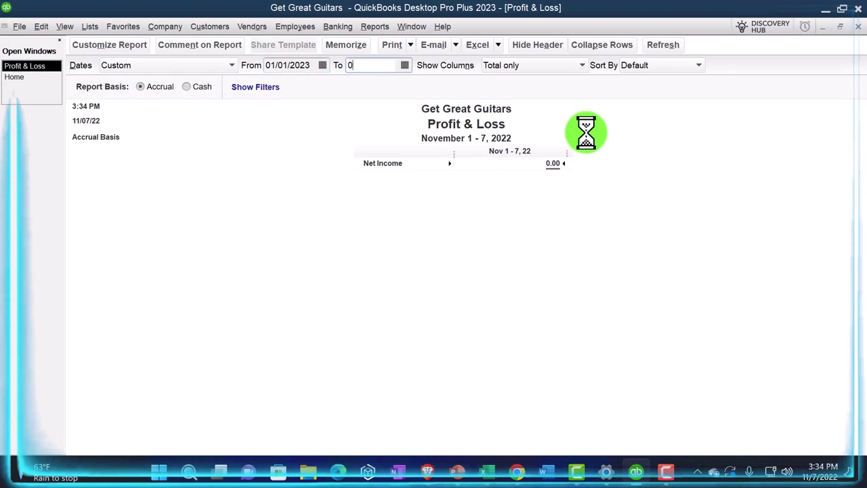
pyautogui.write('3/31/2023')
pyautogui.press('Tab')
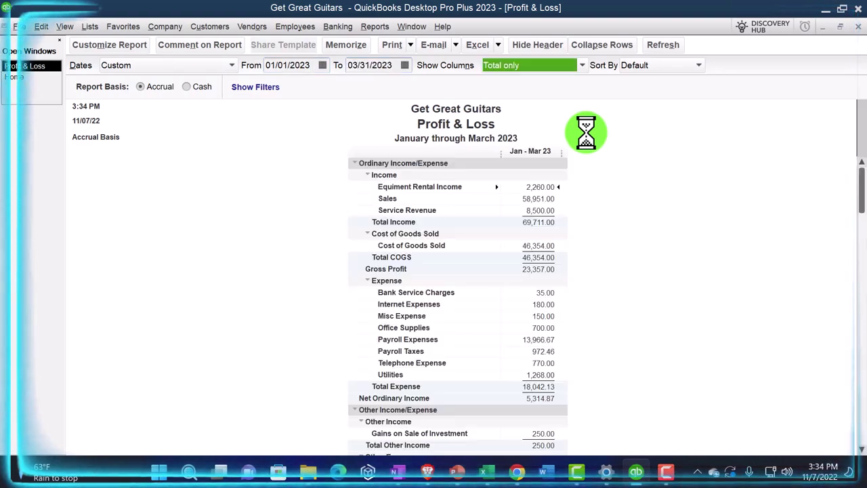
pyautogui.click(582, 66)
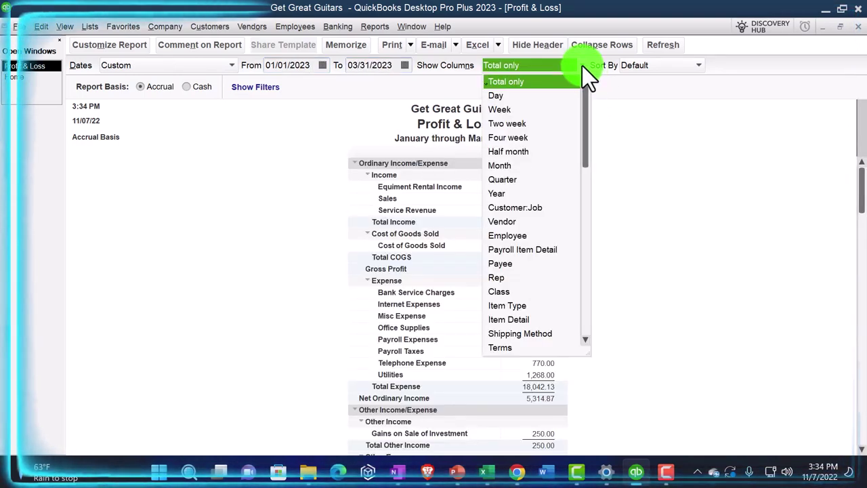
pyautogui.click(506, 166)
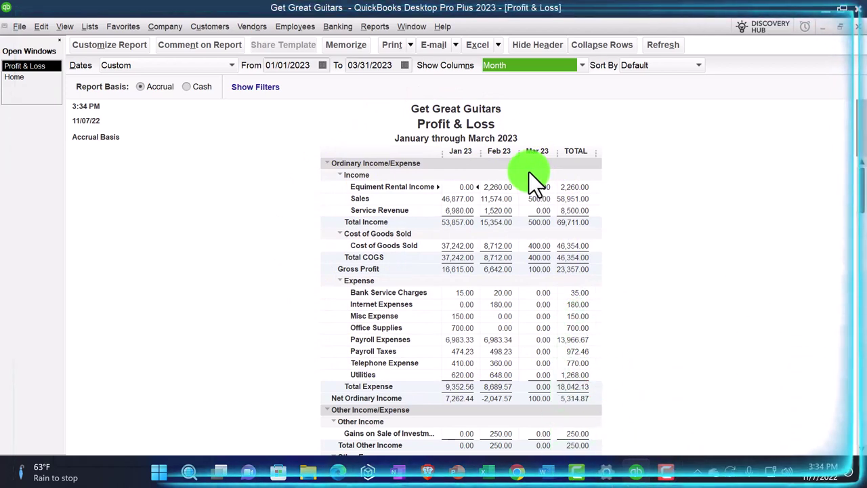
# Customize the Profit & Loss report with a larger column label font, applying the change to all related fonts
pyautogui.click(132, 47)
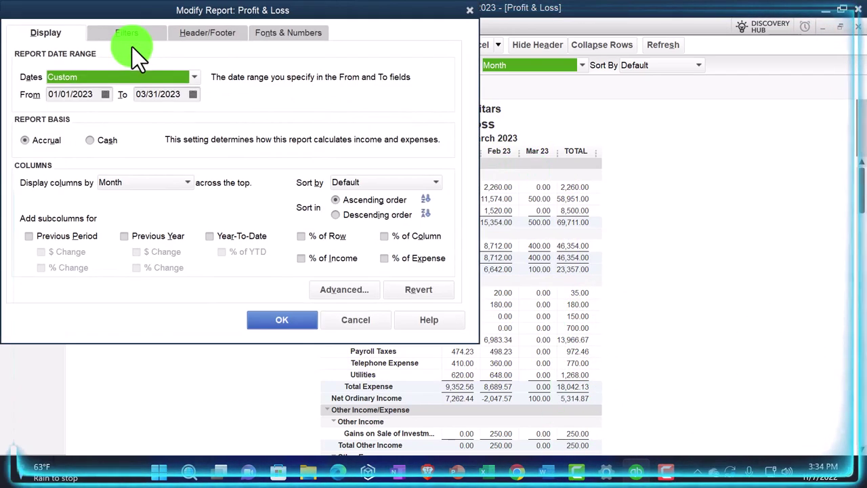
pyautogui.click(279, 33)
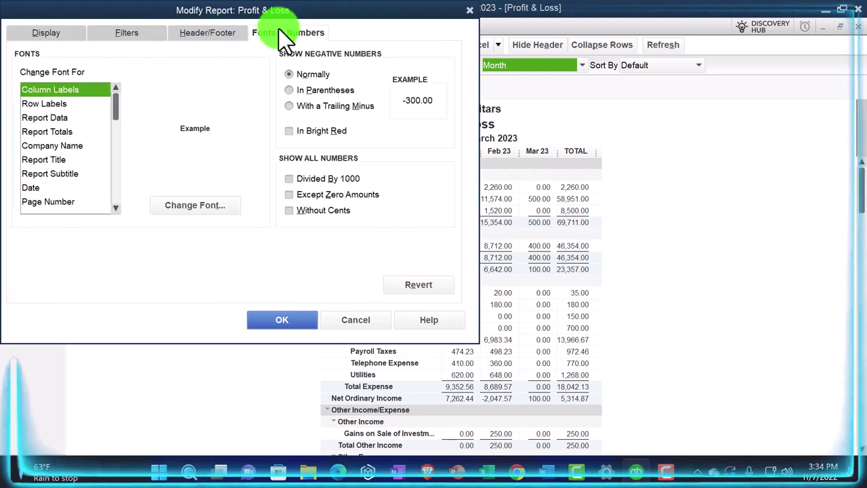
pyautogui.click(220, 206)
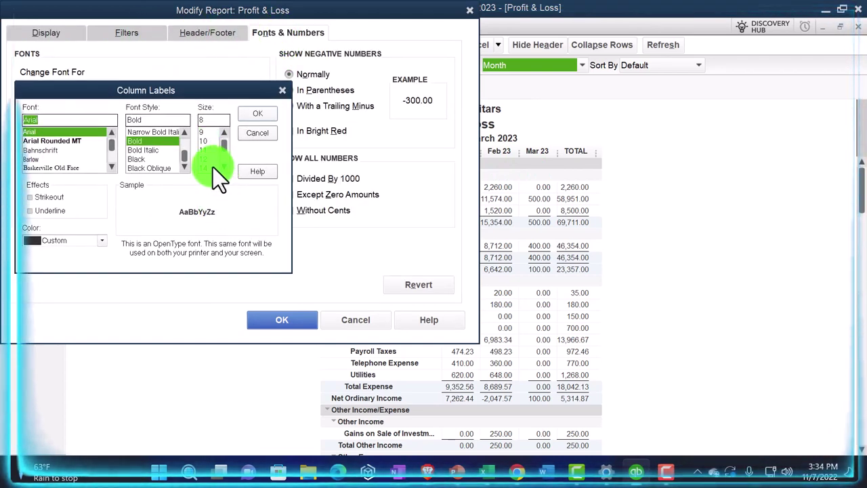
pyautogui.click(258, 113)
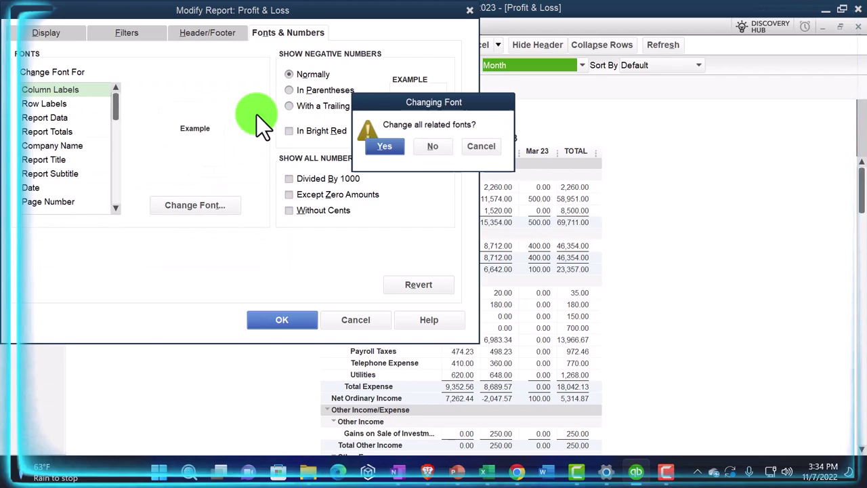
pyautogui.click(377, 149)
pyautogui.click(280, 319)
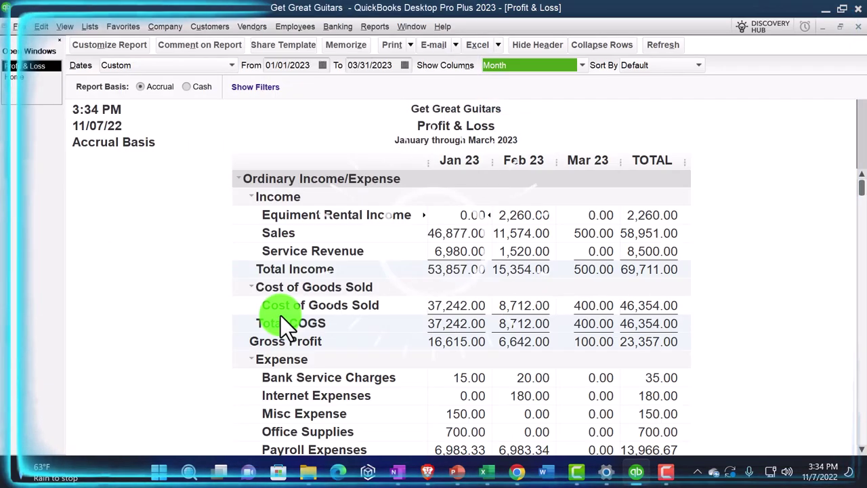
# Open the Balance Sheet Standard report
pyautogui.click(338, 26)
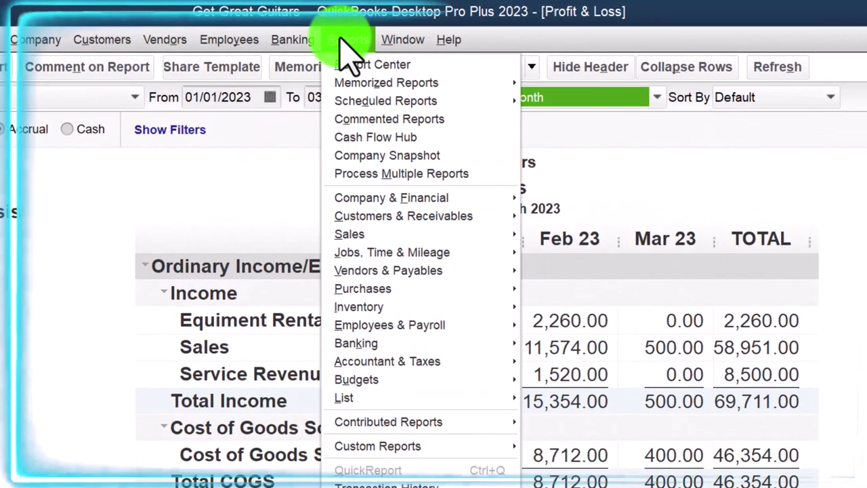
pyautogui.moveTo(447, 193)
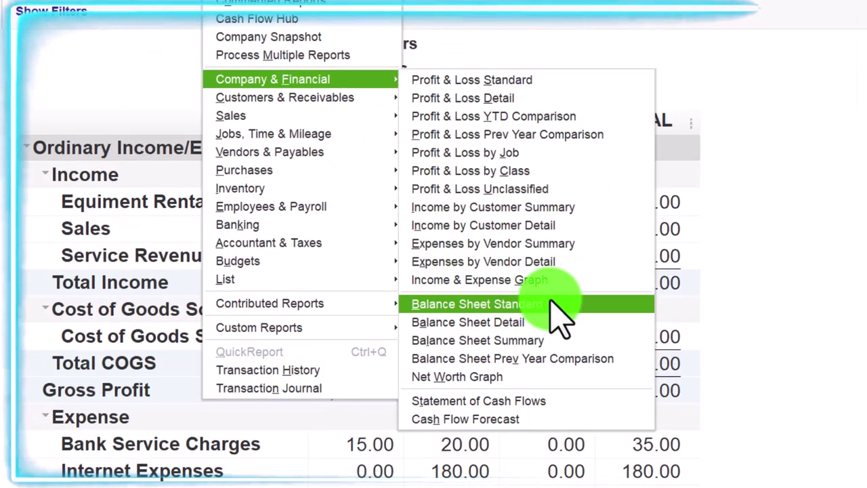
pyautogui.click(552, 306)
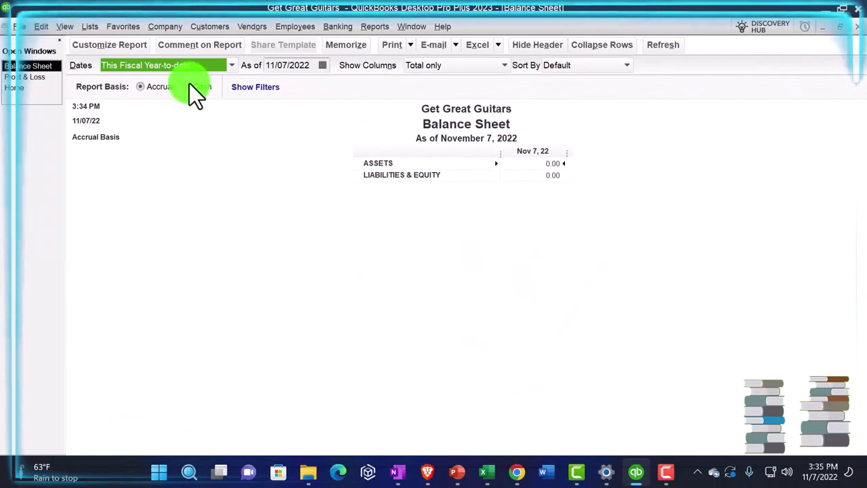
# Customize the Balance Sheet to cover 01/01/2023 through 03/31/2023 with columns displayed by Month
pyautogui.click(127, 42)
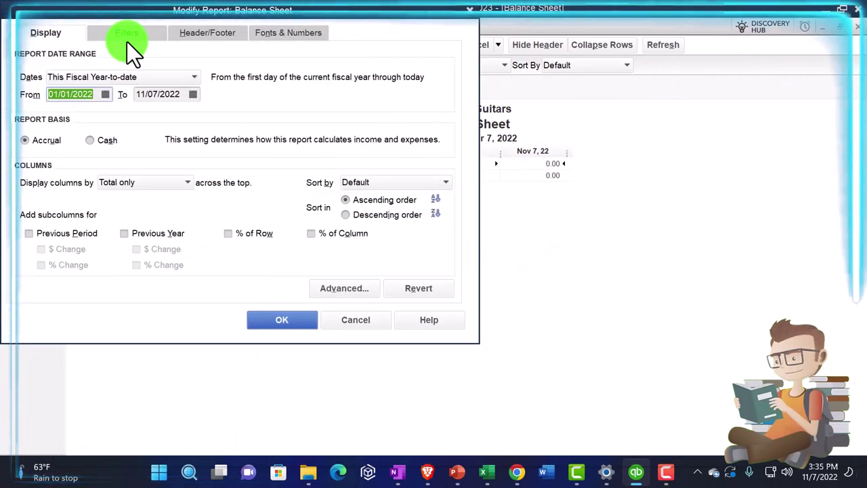
pyautogui.write('01/01/2023')
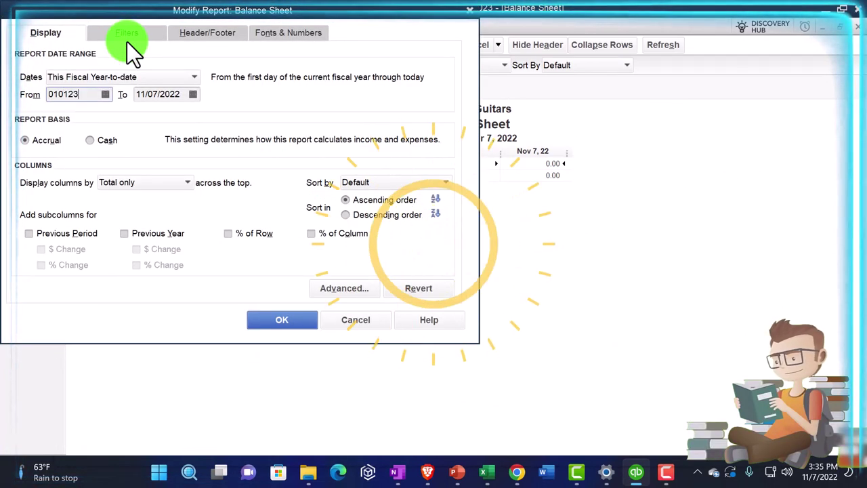
pyautogui.press('Tab')
pyautogui.write('033123')
pyautogui.press('Tab')
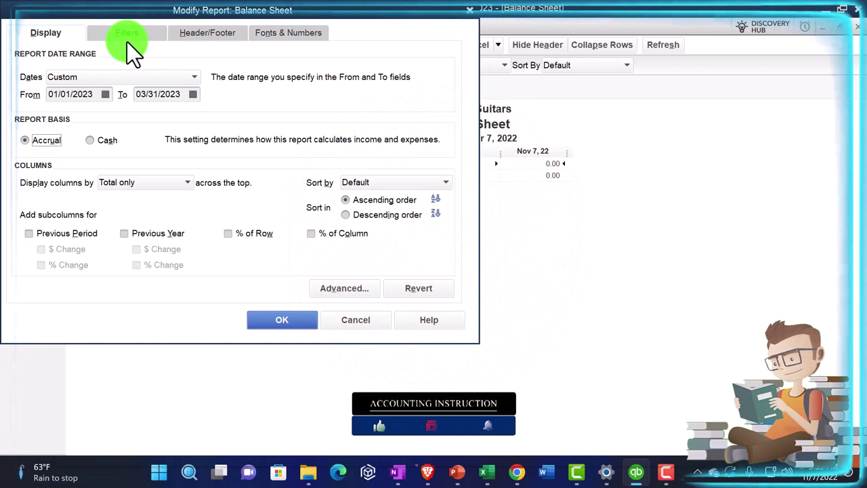
pyautogui.click(182, 183)
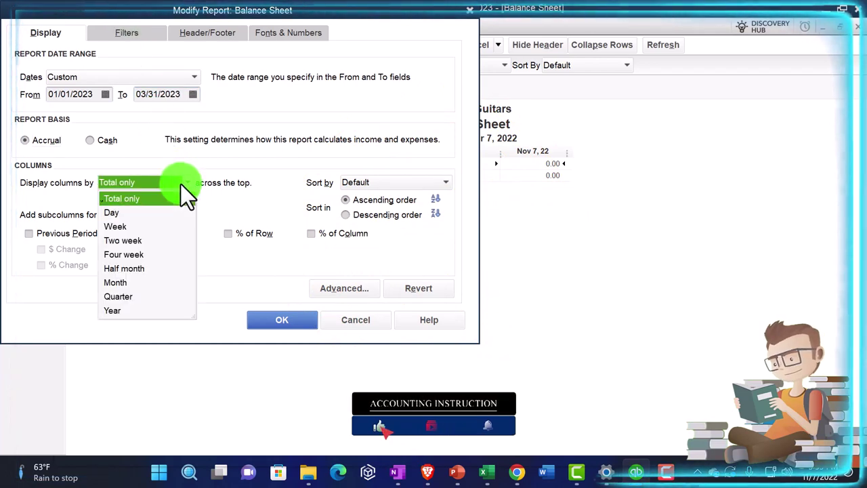
pyautogui.click(147, 282)
# Enlarge the Balance Sheet's column label font, change all related fonts, and apply the customization
pyautogui.click(270, 31)
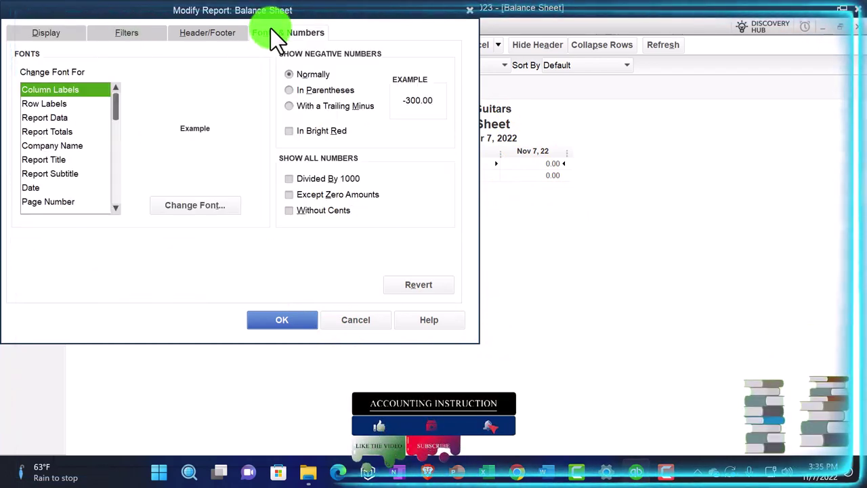
pyautogui.click(214, 202)
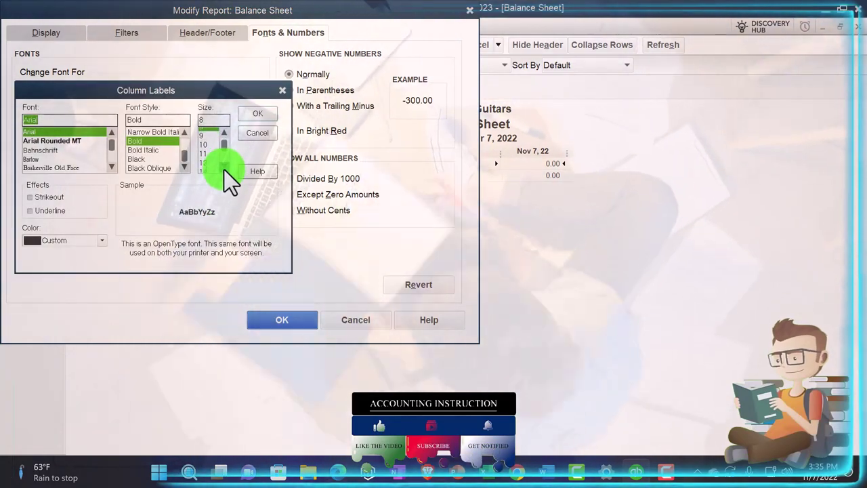
pyautogui.click(224, 167)
pyautogui.click(208, 167)
pyautogui.click(253, 115)
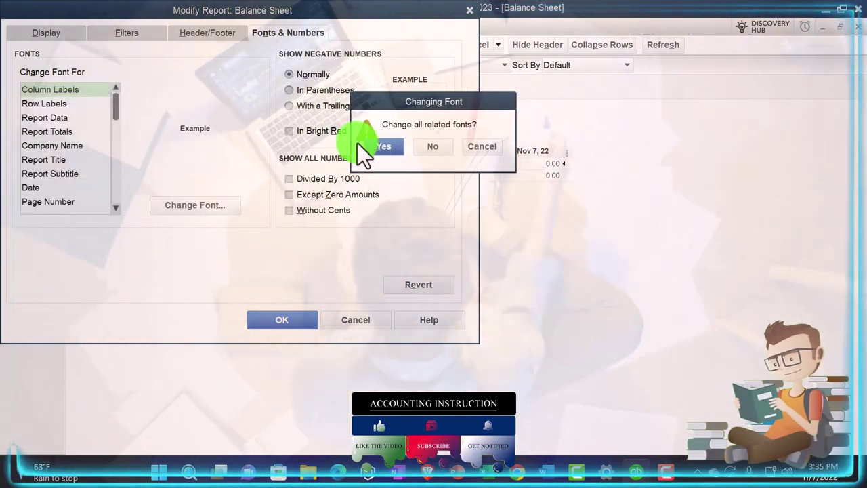
pyautogui.click(374, 149)
pyautogui.click(287, 318)
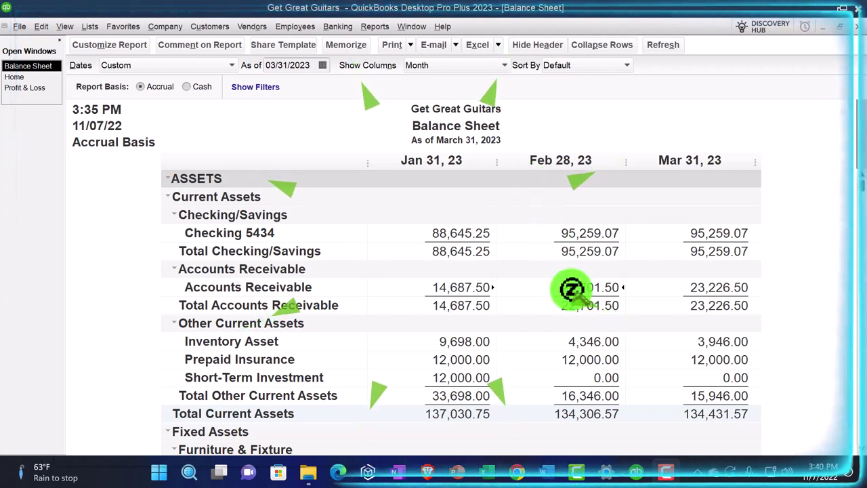
# View the Home page, return to the Balance Sheet, and drill into March's Accounts Receivable to open the 03/05/2023 Anderson Guitars invoice
pyautogui.click(16, 78)
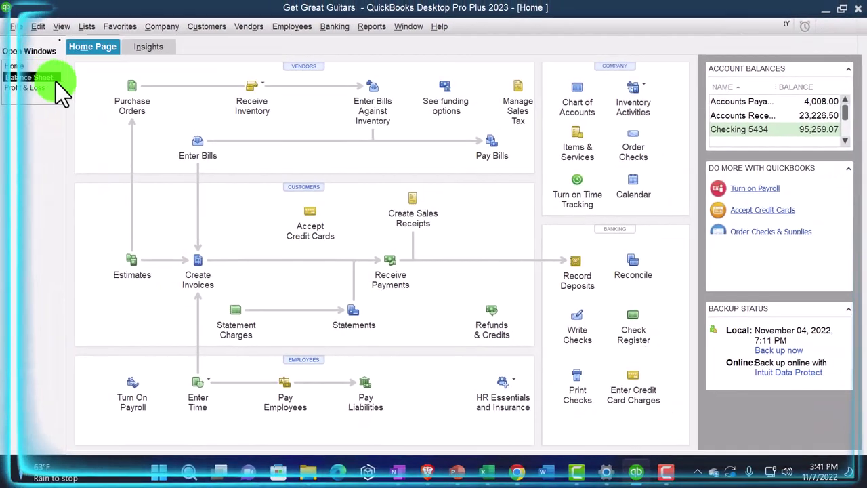
pyautogui.click(56, 80)
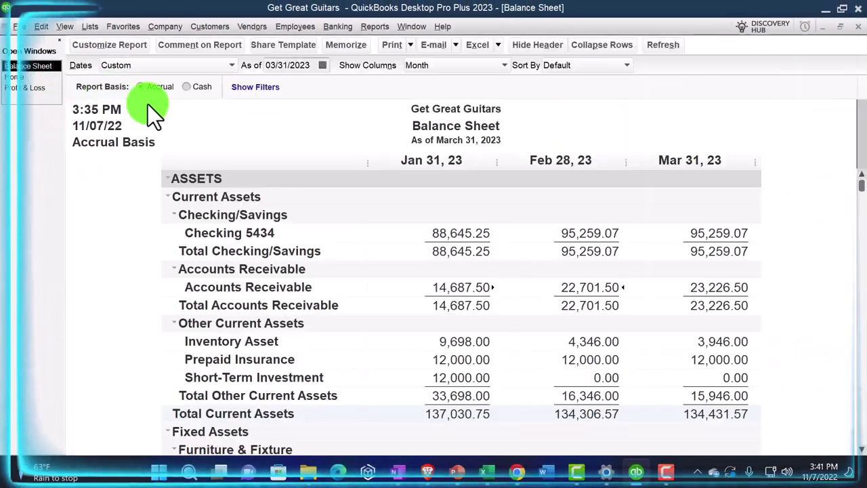
pyautogui.doubleClick(715, 289)
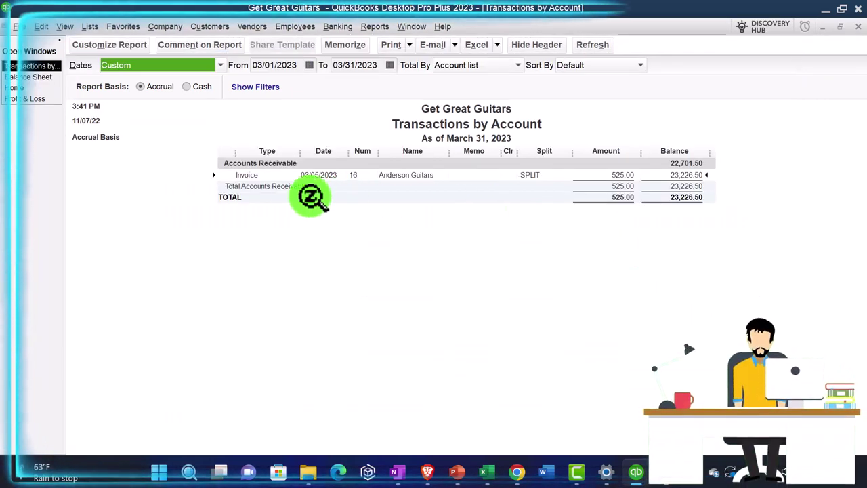
pyautogui.doubleClick(618, 175)
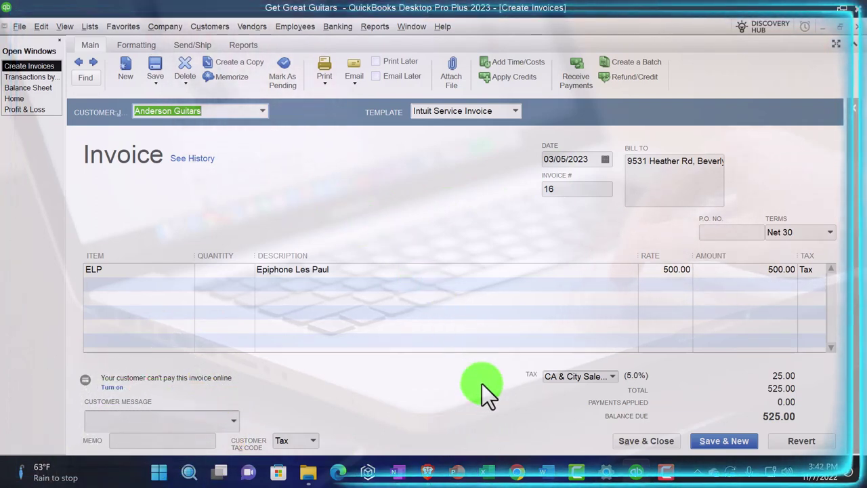
# Switch to Excel and enter AR in cell A1 of Sheet1
pyautogui.click(493, 470)
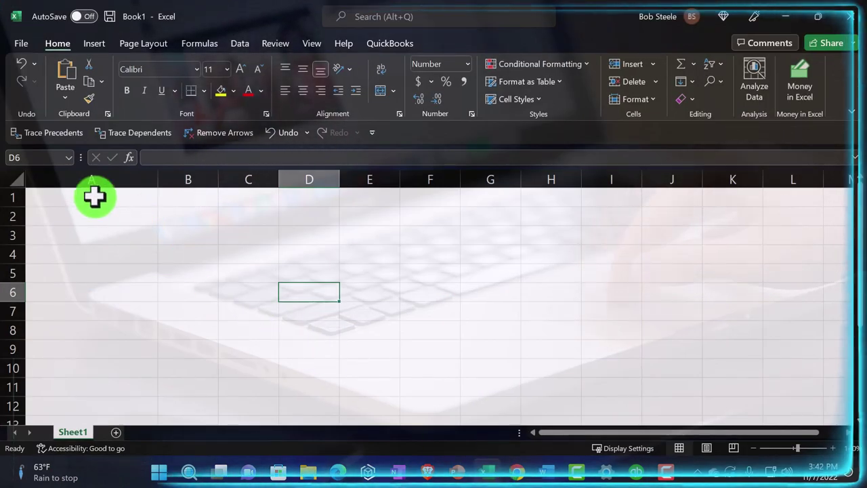
pyautogui.write('A')
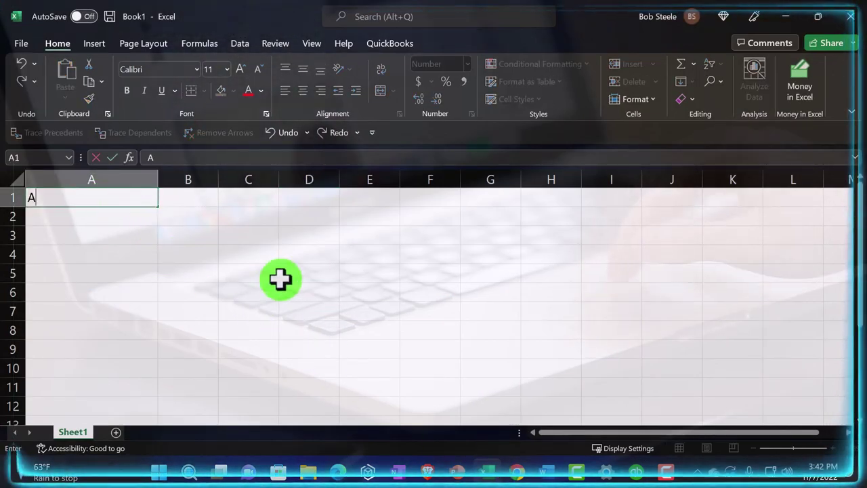
pyautogui.write('R')
pyautogui.press('Tab')
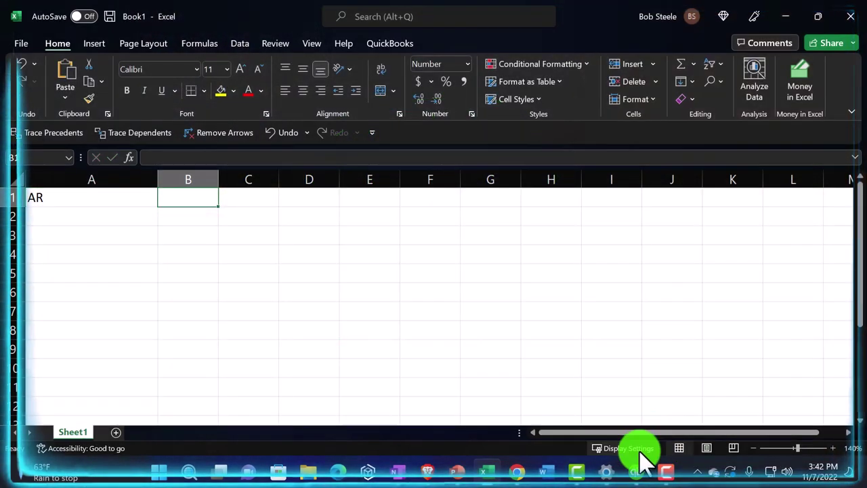
# Check the invoice total in QuickBooks, return to Excel, and enter 525 beside AR in cell B1
pyautogui.click(637, 469)
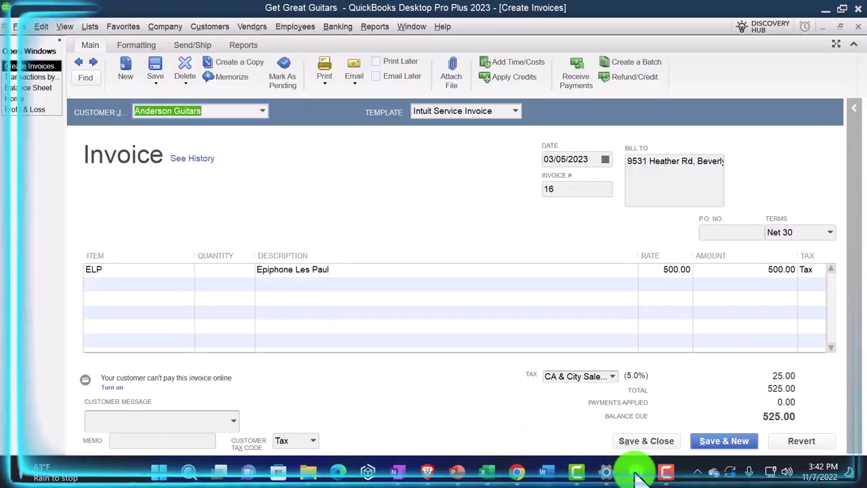
pyautogui.click(635, 471)
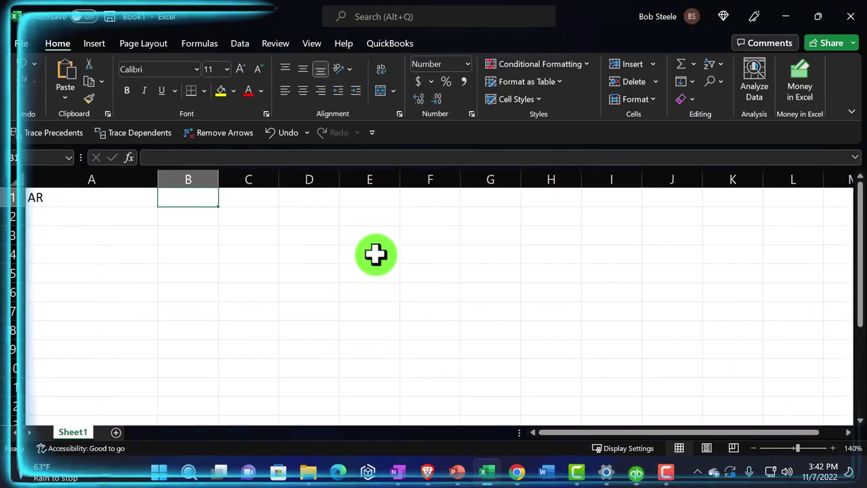
pyautogui.write('525')
pyautogui.press('Return')
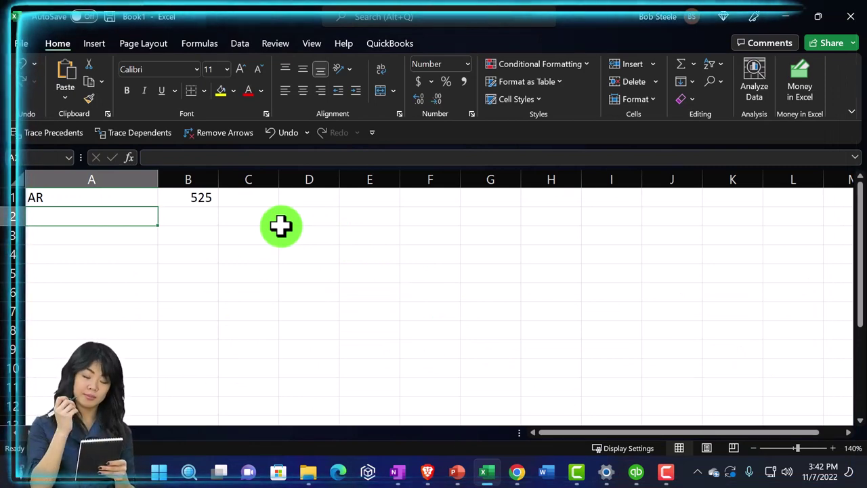
# Check the invoice's sales amount in QuickBooks, and record Sales in A2 with -500 in C2 of the Excel worksheet
pyautogui.click(637, 472)
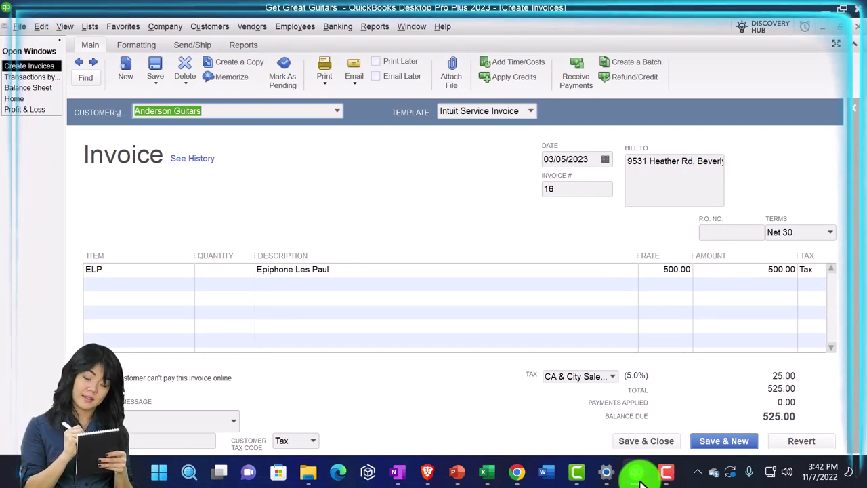
pyautogui.click(637, 473)
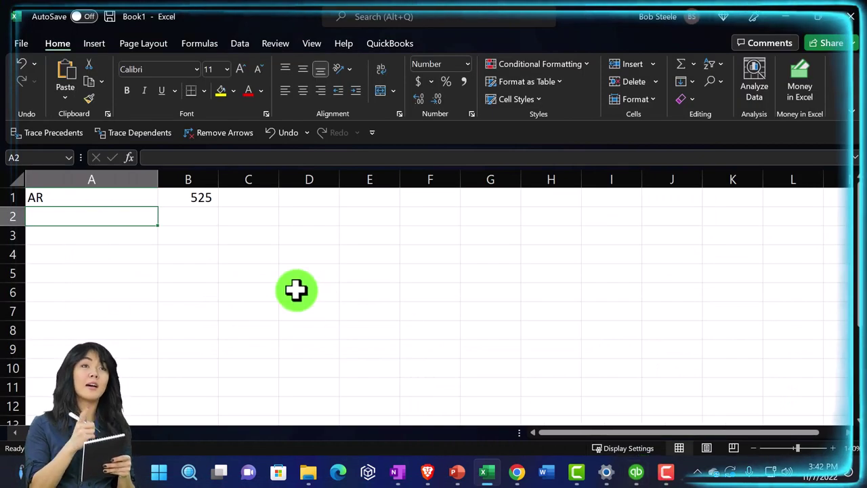
pyautogui.write('Sales')
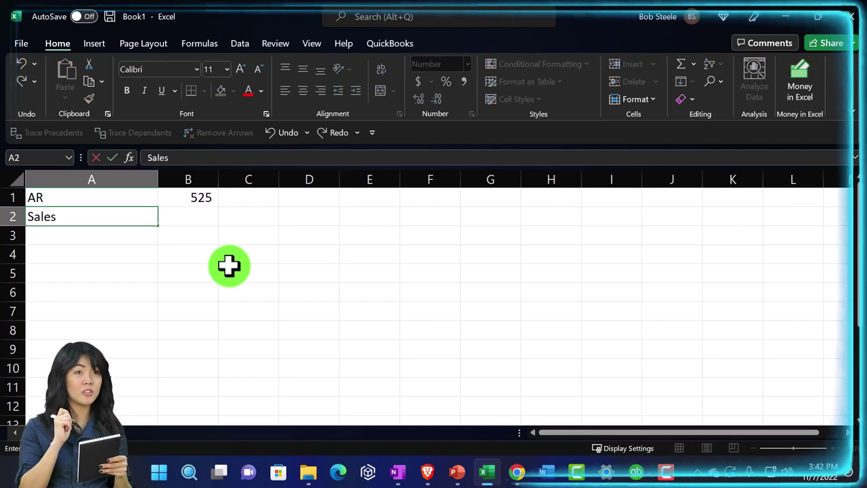
pyautogui.press('Tab')
pyautogui.press('Tab')
pyautogui.write('500')
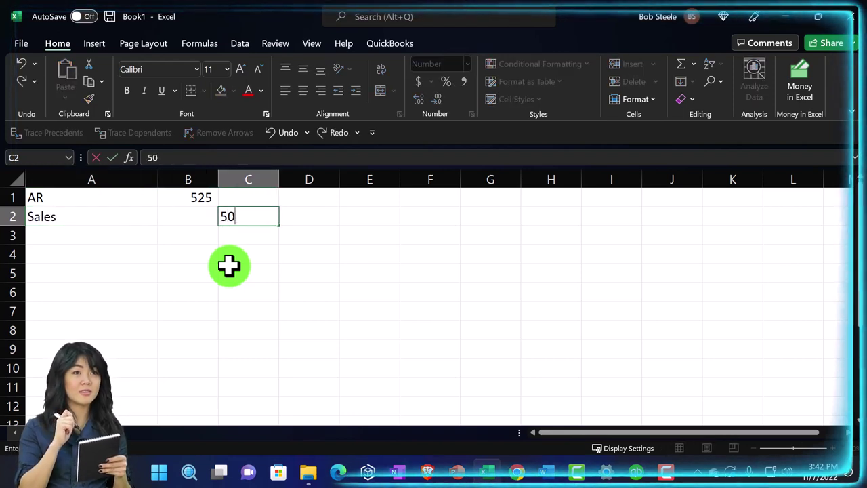
pyautogui.press('BackSpace')
pyautogui.press('BackSpace')
pyautogui.press('BackSpace')
pyautogui.write('-')
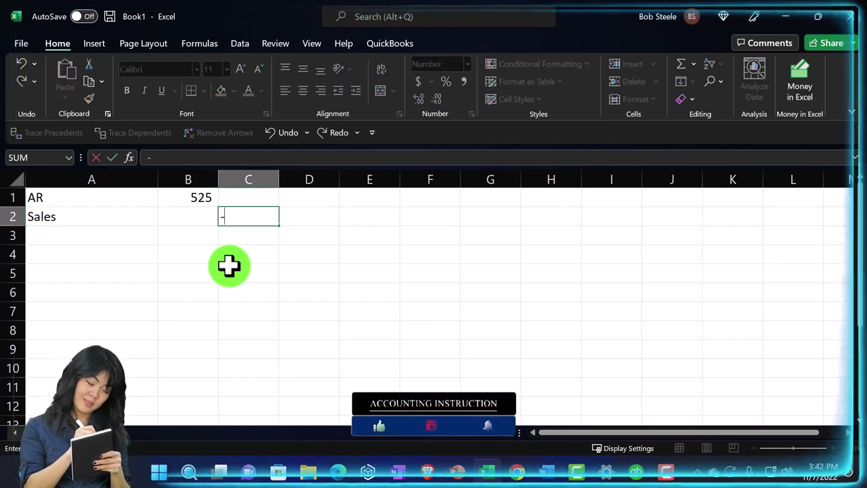
pyautogui.write('500')
pyautogui.press('Return')
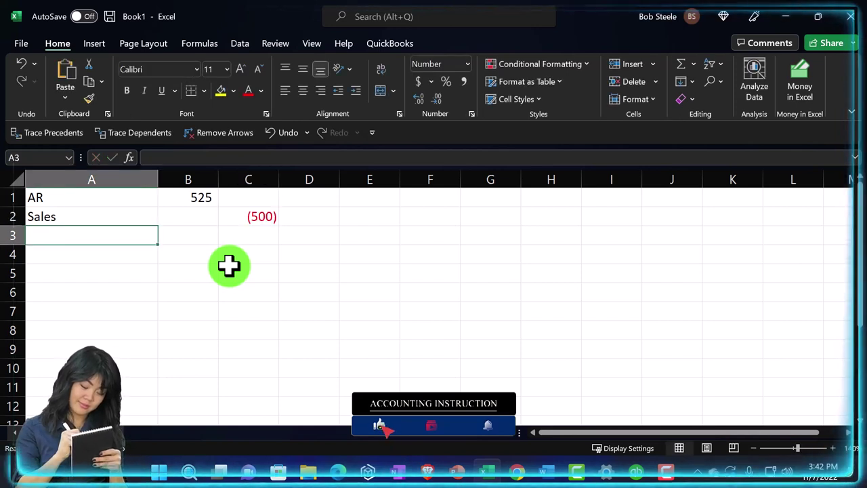
# Enter Sales tax payable in A3 and the balancing formula -SUM(B1:C2) in C3
pyautogui.write('Sales tax payable')
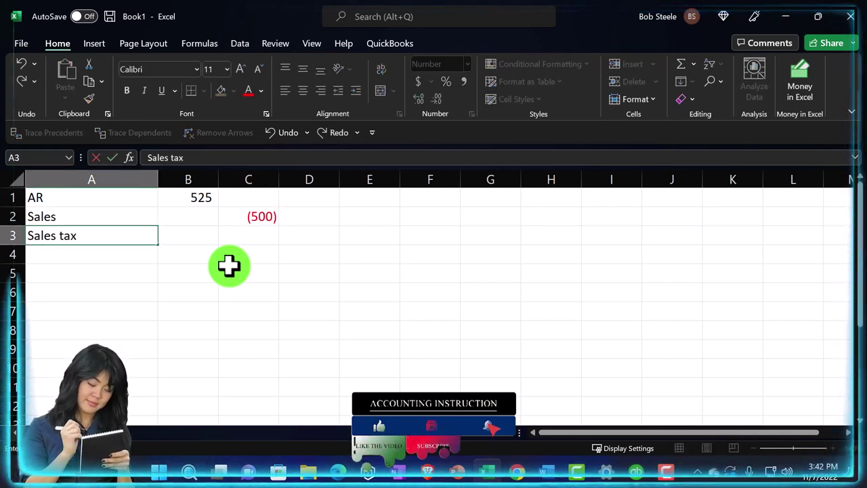
pyautogui.press('Tab')
pyautogui.press('Tab')
pyautogui.write('-sum(')
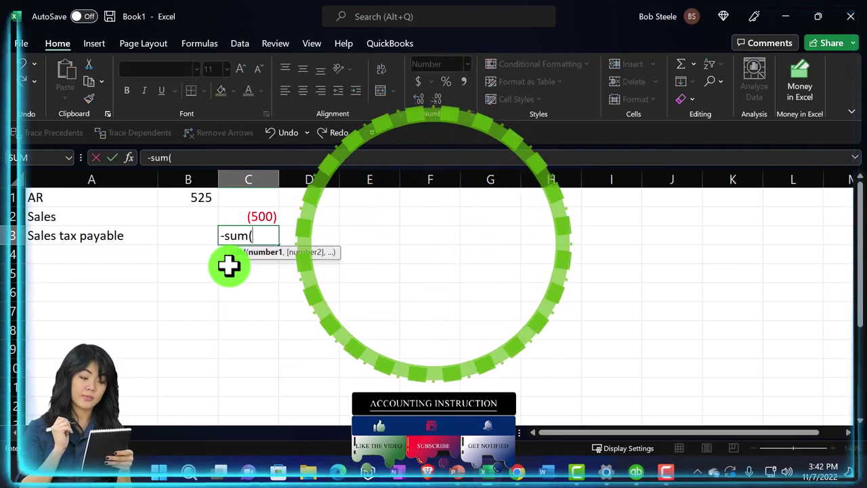
pyautogui.press('Up')
pyautogui.hotkey('shift', 'Up')
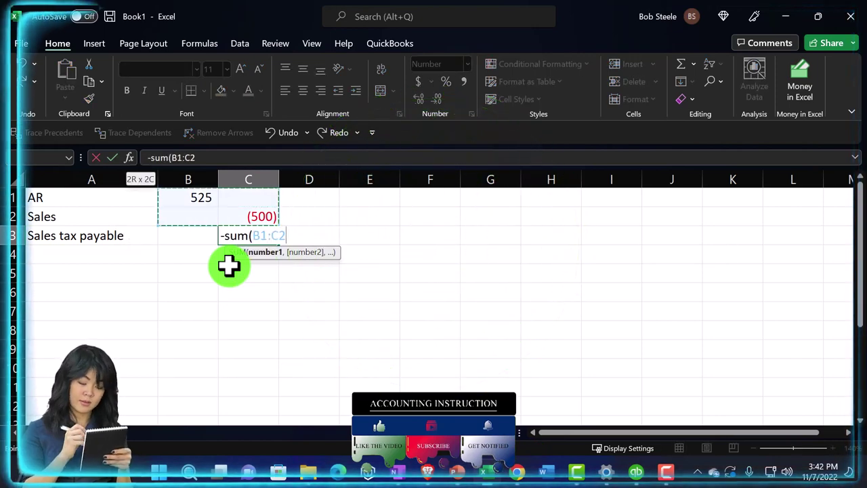
pyautogui.hotkey('shift', 'Return')
pyautogui.press('Down')
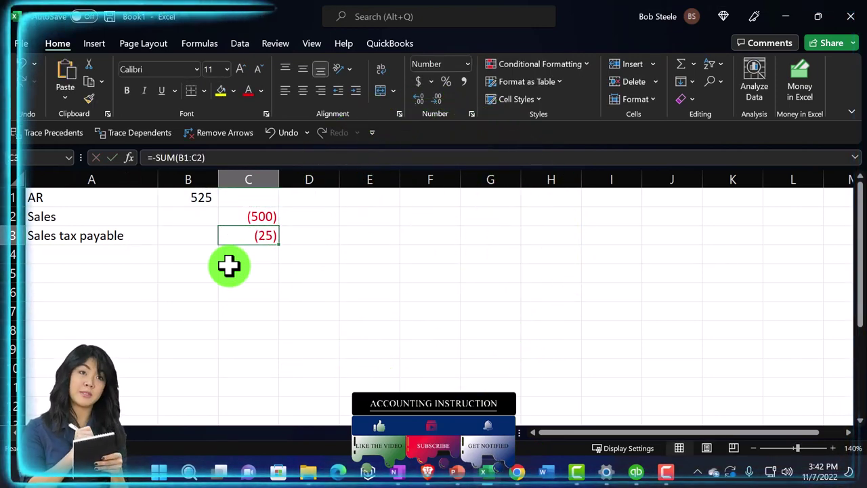
pyautogui.press('Up')
pyautogui.press('Down')
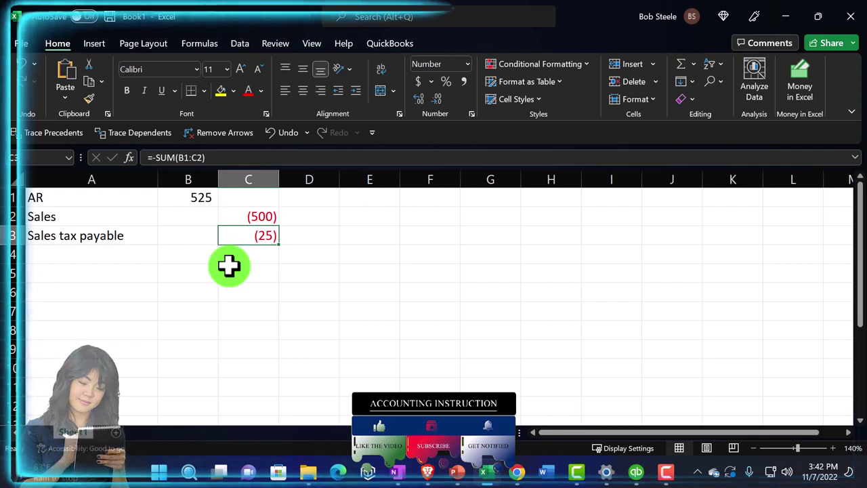
# Leave row 4 blank and enter COGS in A5 with 400 in B5
pyautogui.press('Down')
pyautogui.press('Home')
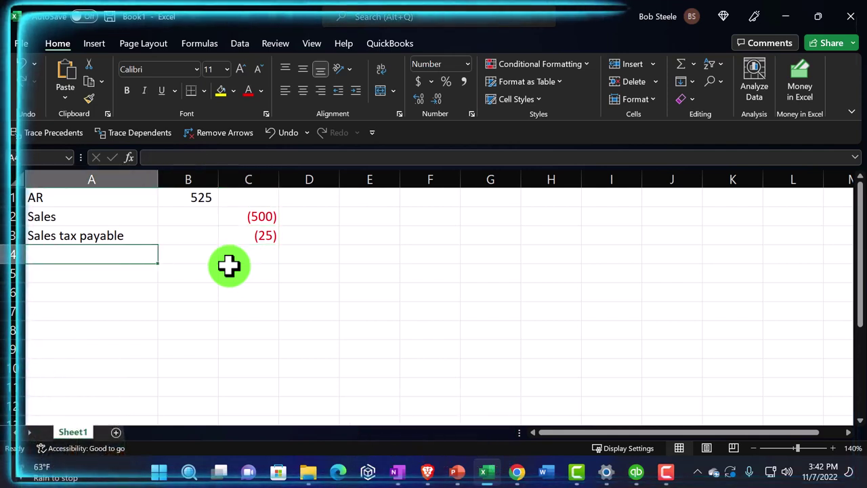
pyautogui.press('Down')
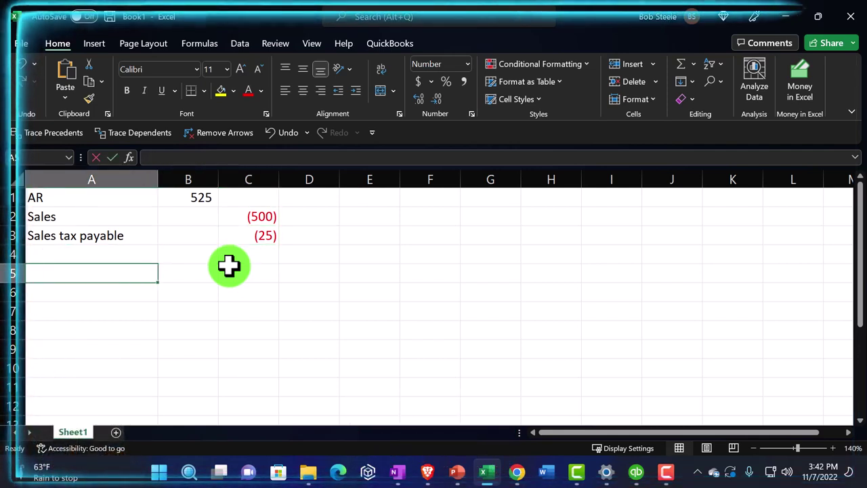
pyautogui.write('COGS')
pyautogui.press('Tab')
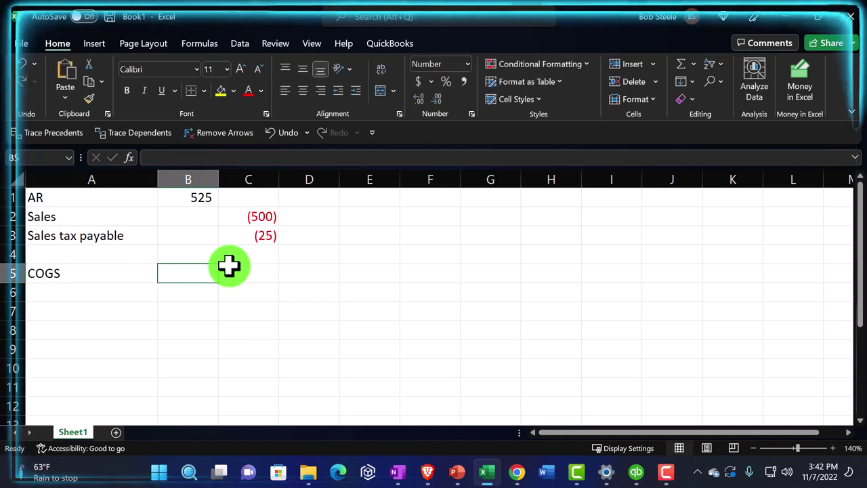
pyautogui.write('400')
pyautogui.press('Return')
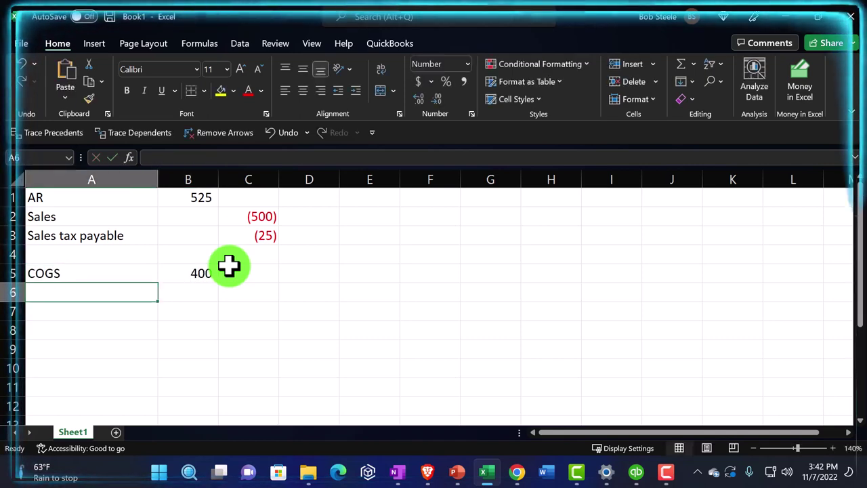
# Look back at the QuickBooks invoice, and complete the Excel entry with Inventory in A6 and the formula -B5 in C6
pyautogui.click(637, 472)
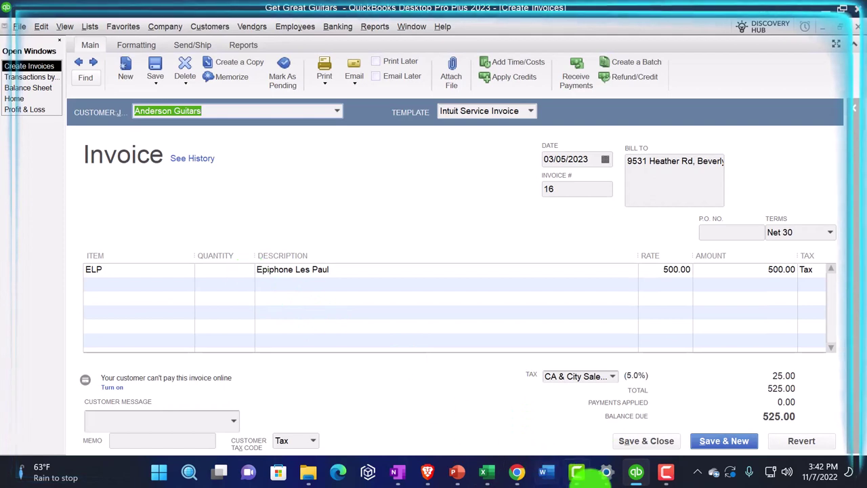
pyautogui.click(637, 472)
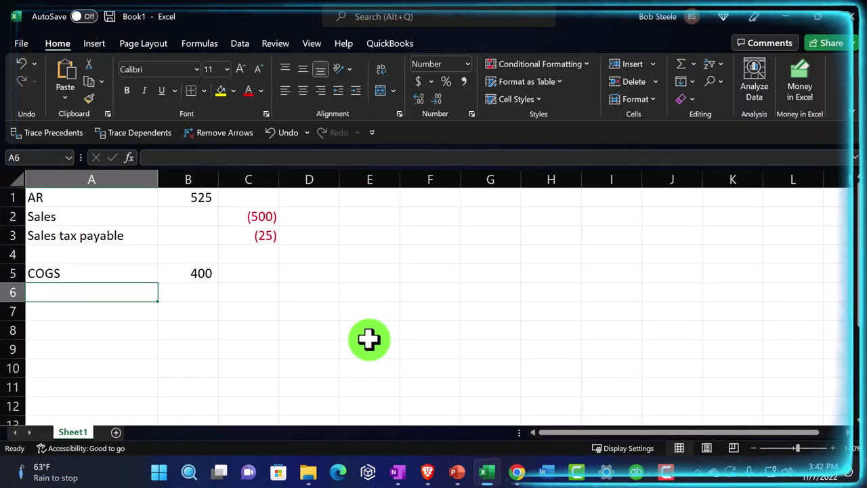
pyautogui.write('Inve')
pyautogui.press('Tab')
pyautogui.press('Tab')
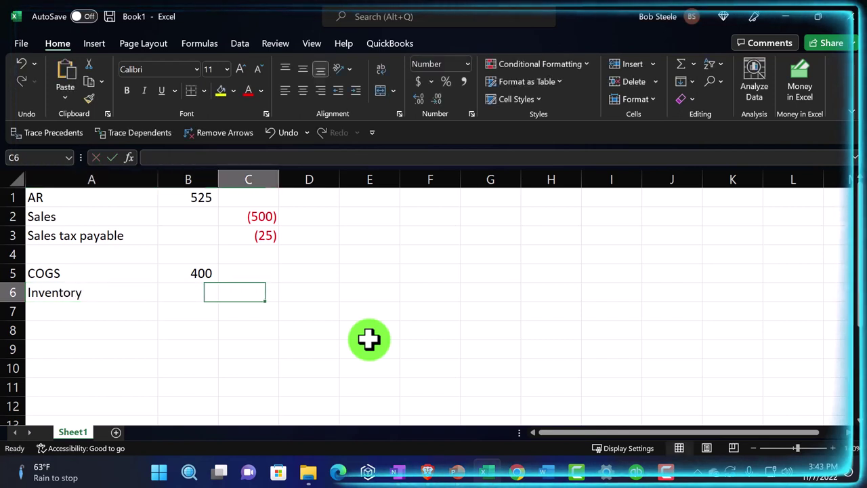
pyautogui.write('=-')
pyautogui.press('Left')
pyautogui.press('Up')
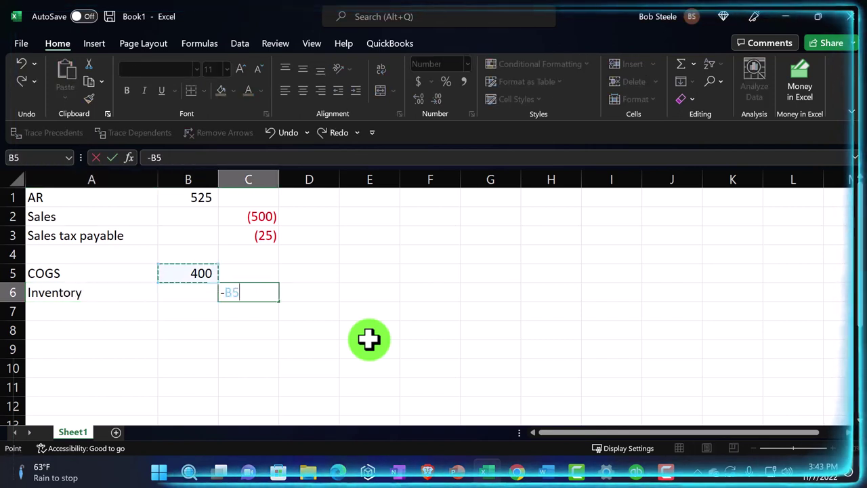
pyautogui.press('Return')
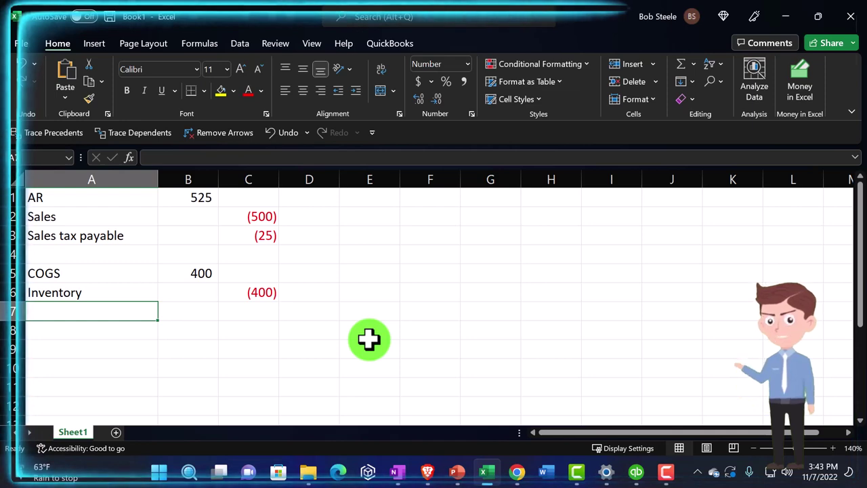
# In QuickBooks, drill from February's Accounts Receivable on the Balance Sheet to the 02/28/2023 adjusting journal entry, and dismiss the numbering notice
pyautogui.click(637, 472)
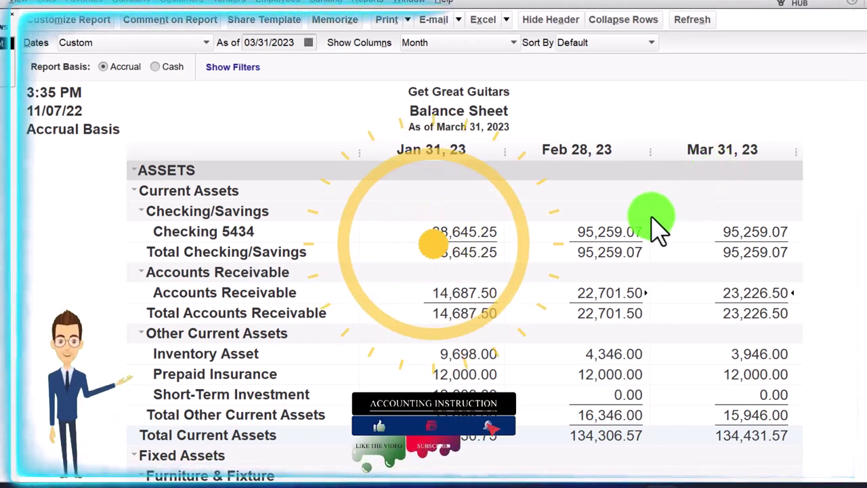
pyautogui.doubleClick(613, 293)
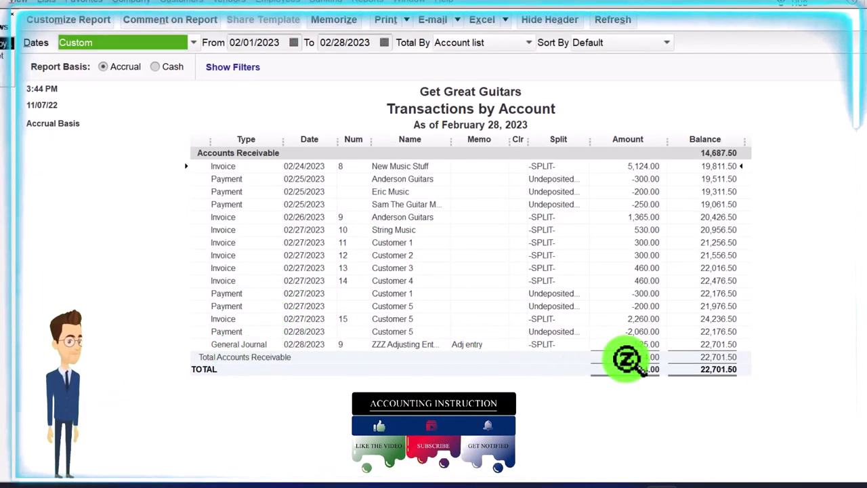
pyautogui.doubleClick(640, 344)
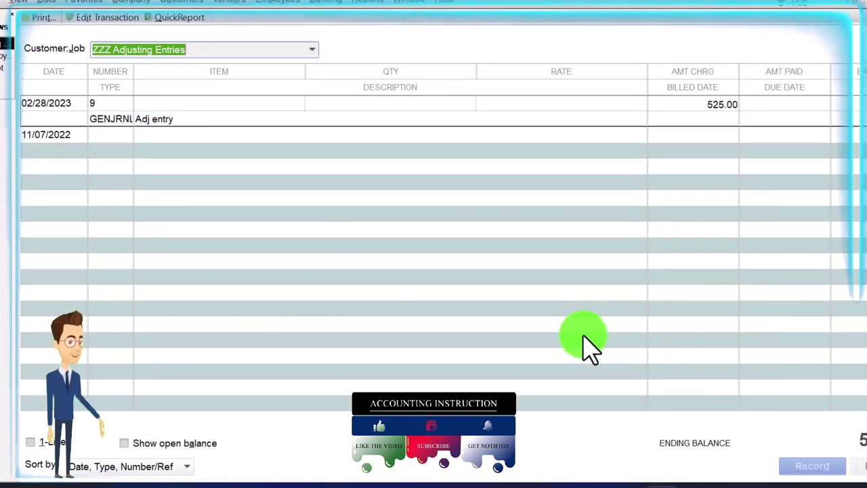
pyautogui.doubleClick(111, 119)
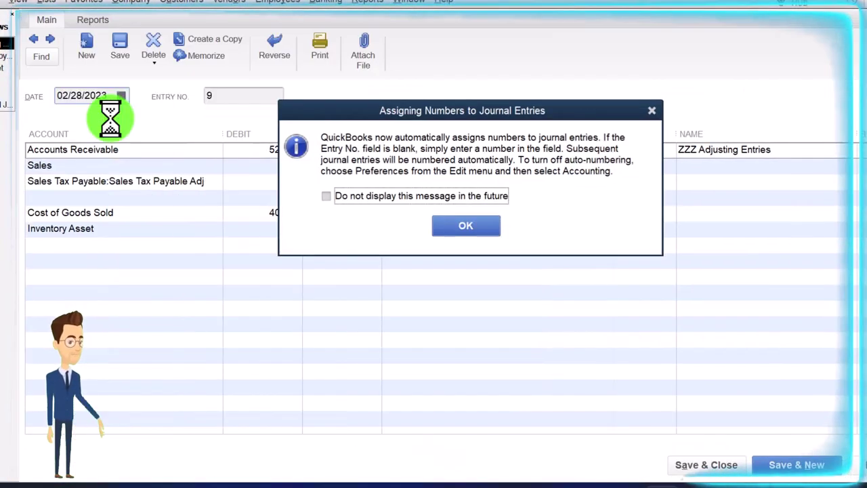
pyautogui.click(656, 112)
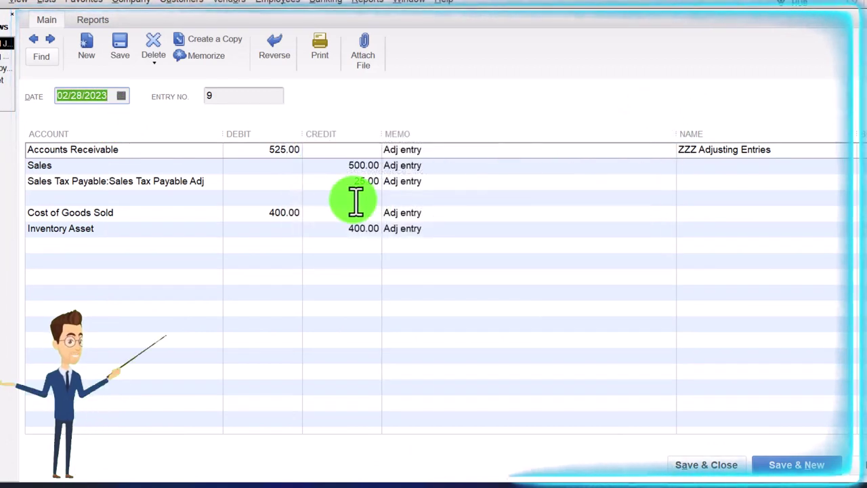
# Compare journal entry 9's receivable, sales tax and inventory lines with the Excel worksheet, and move to another journal entry in QuickBooks
pyautogui.click(494, 480)
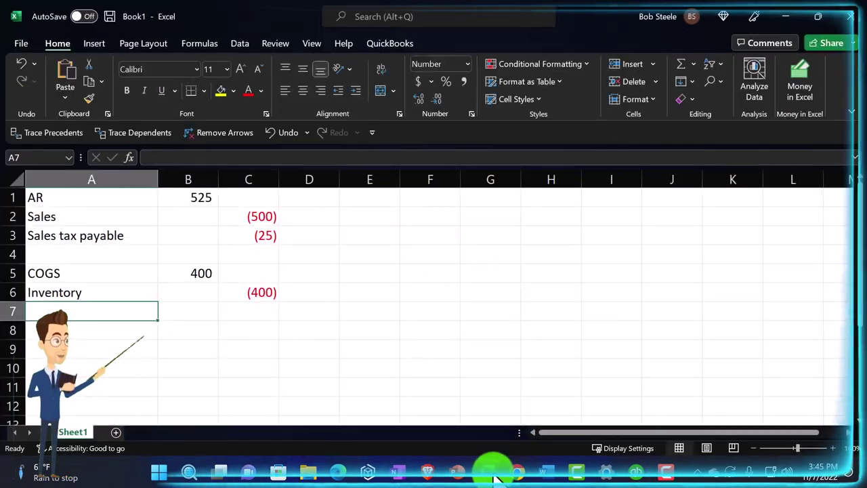
pyautogui.click(494, 477)
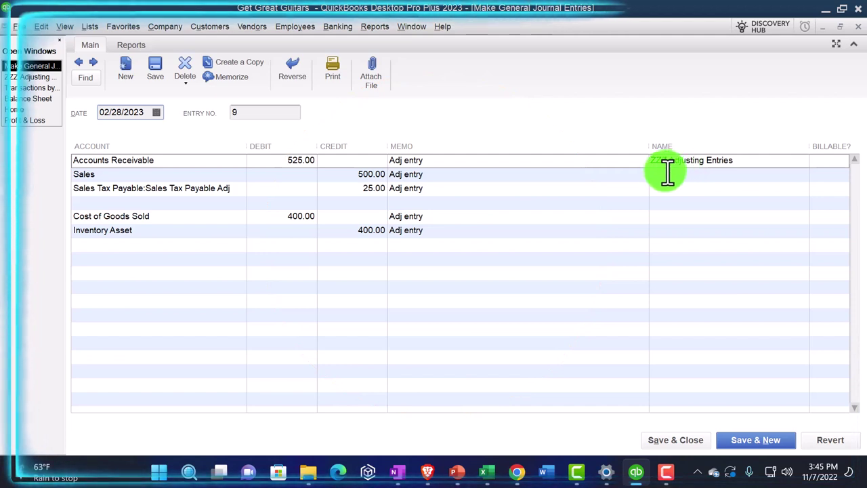
pyautogui.click(145, 187)
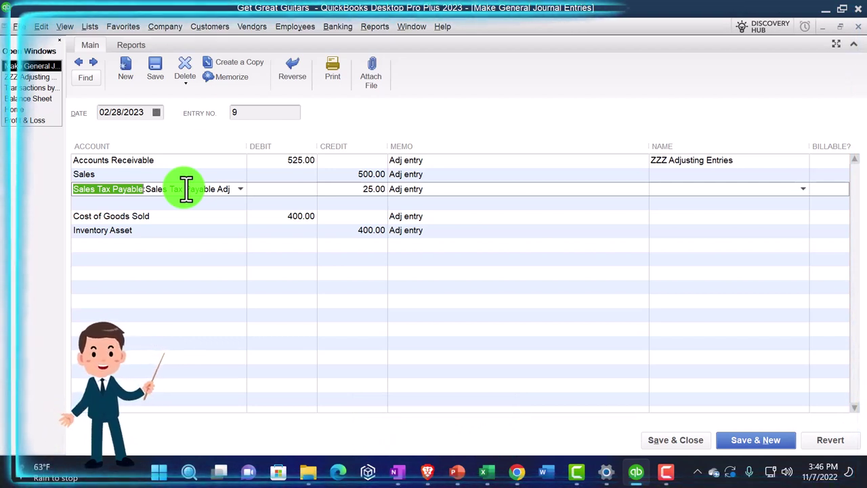
pyautogui.click(179, 233)
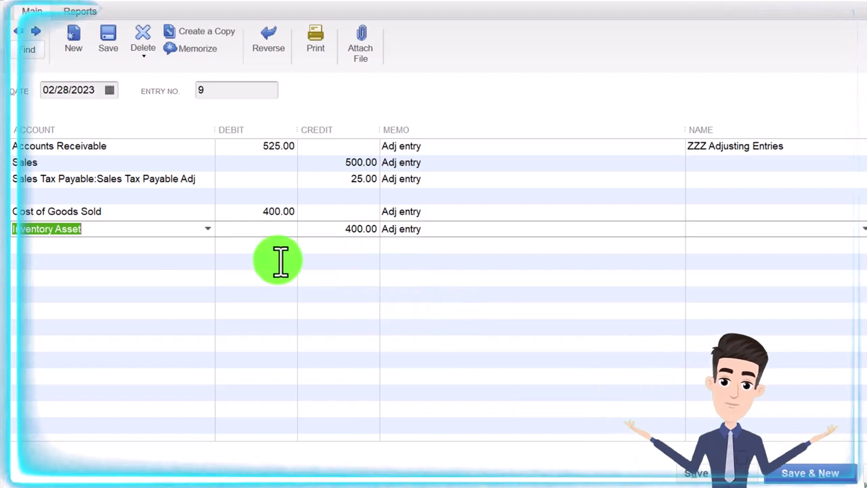
pyautogui.click(489, 484)
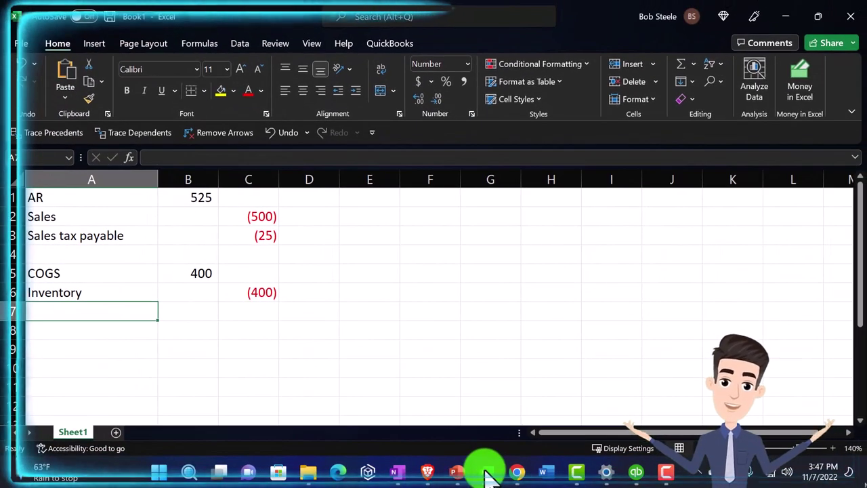
pyautogui.click(488, 474)
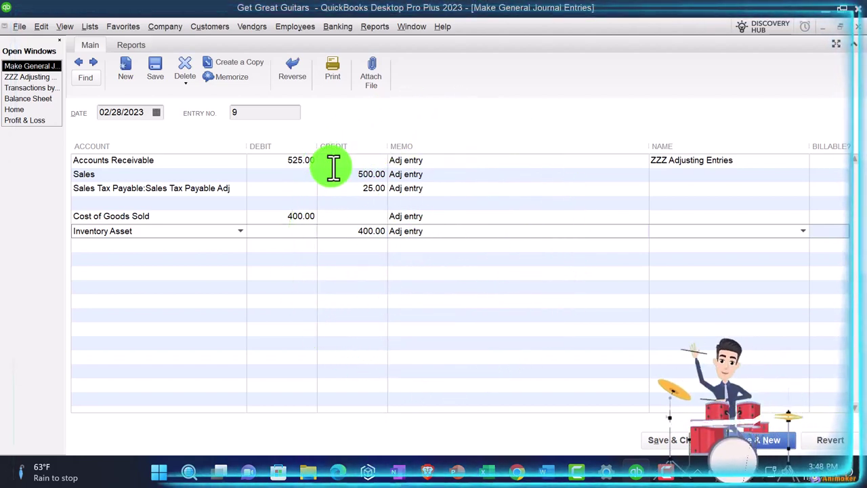
pyautogui.click(94, 63)
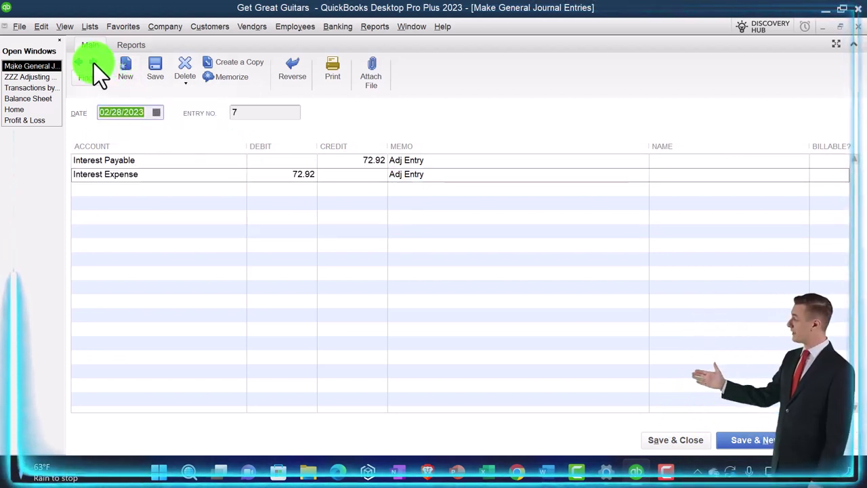
# Start a new general journal entry dated 03/01/2023, keeping the proposed entry number
pyautogui.click(126, 70)
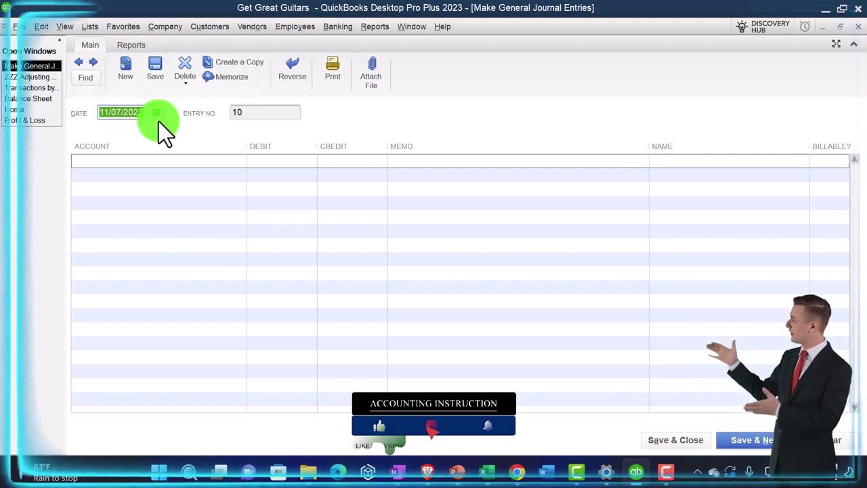
pyautogui.write('03/01/')
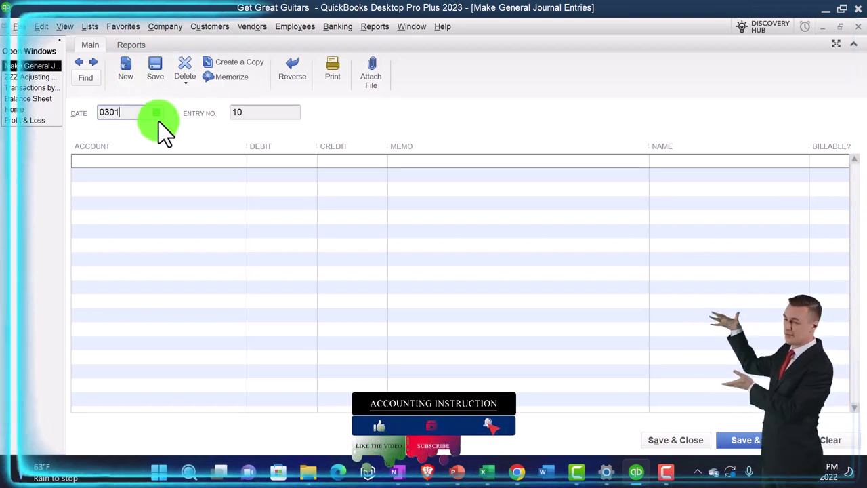
pyautogui.write('2023')
pyautogui.press('Tab')
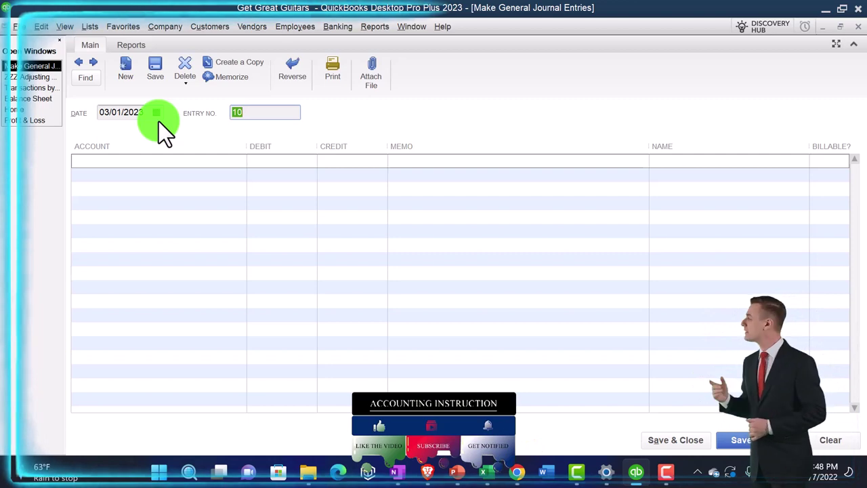
pyautogui.press('Tab')
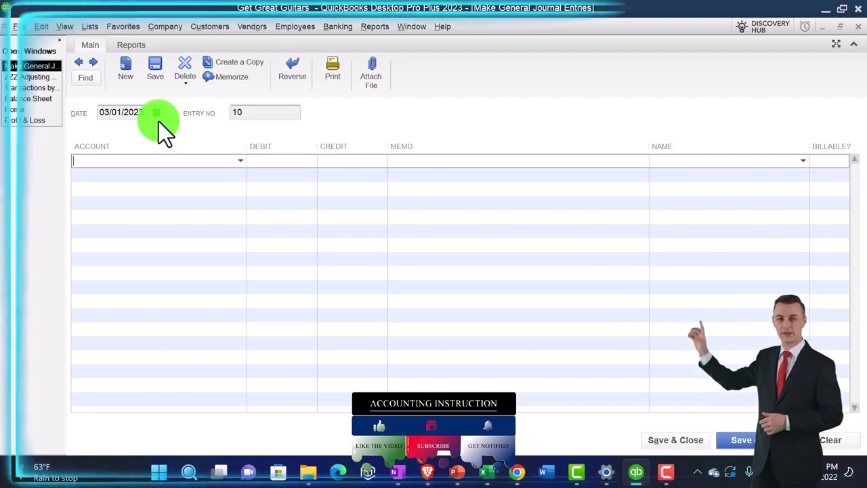
# Enter Accounts Receivable on the first line with a credit of 525
pyautogui.write('Accounts Payable')
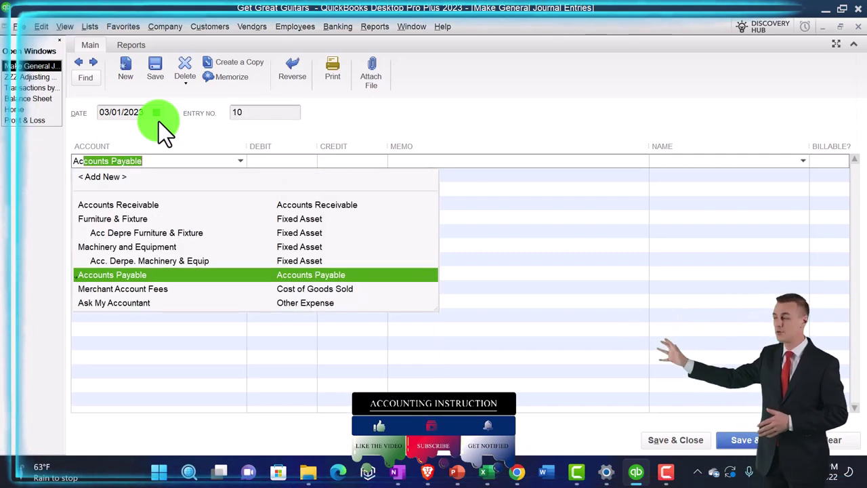
pyautogui.press('Down')
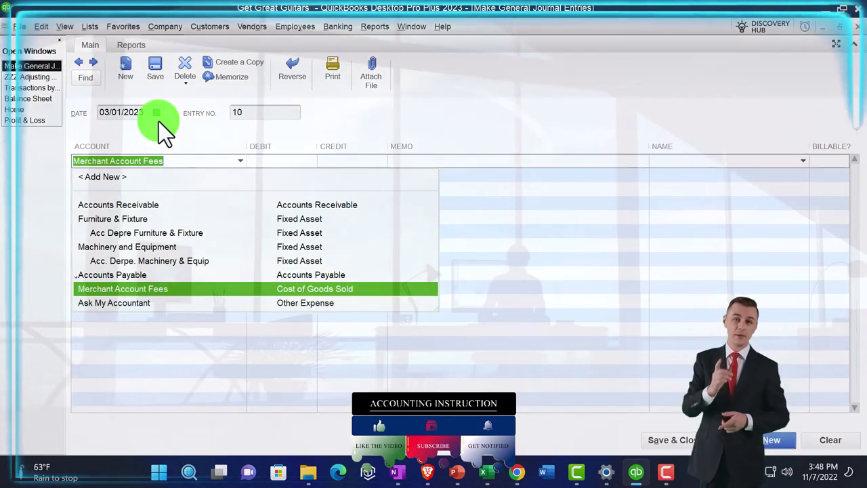
pyautogui.press('Up')
pyautogui.press('Up')
pyautogui.press('Up')
pyautogui.press('Up')
pyautogui.press('Up')
pyautogui.press('Up')
pyautogui.press('Tab')
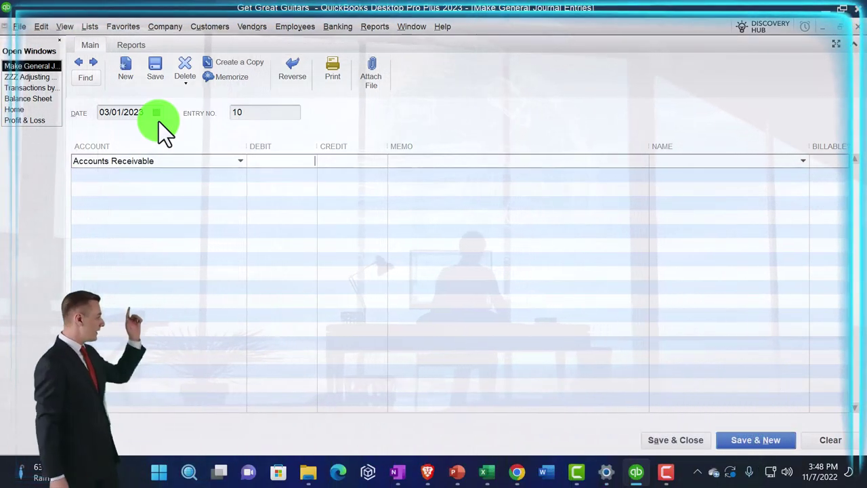
pyautogui.press('Tab')
pyautogui.write('525')
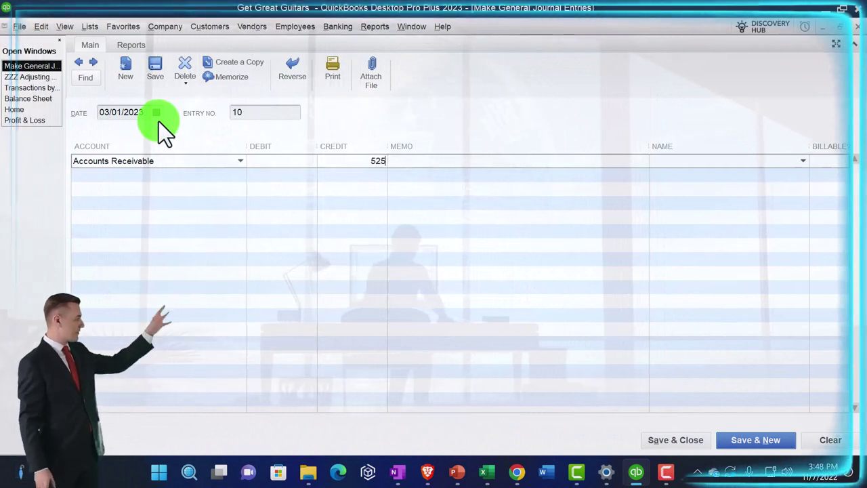
pyautogui.press('Tab')
pyautogui.press('Tab')
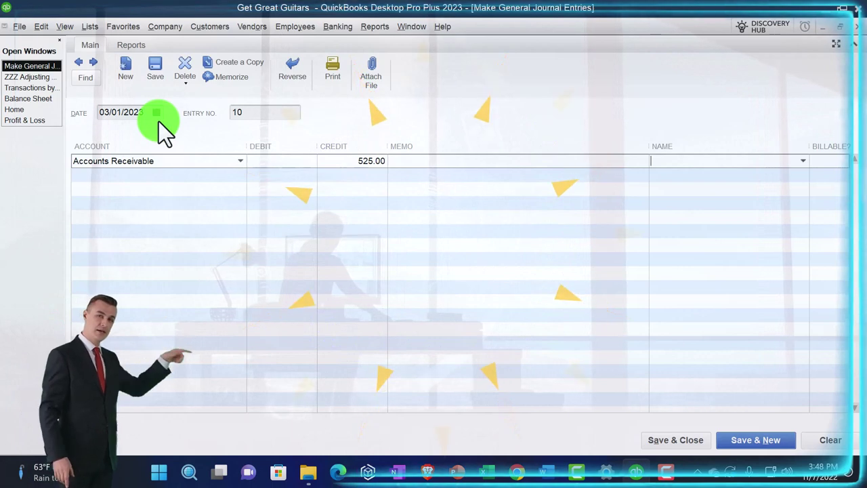
pyautogui.press('Tab')
pyautogui.press('Tab')
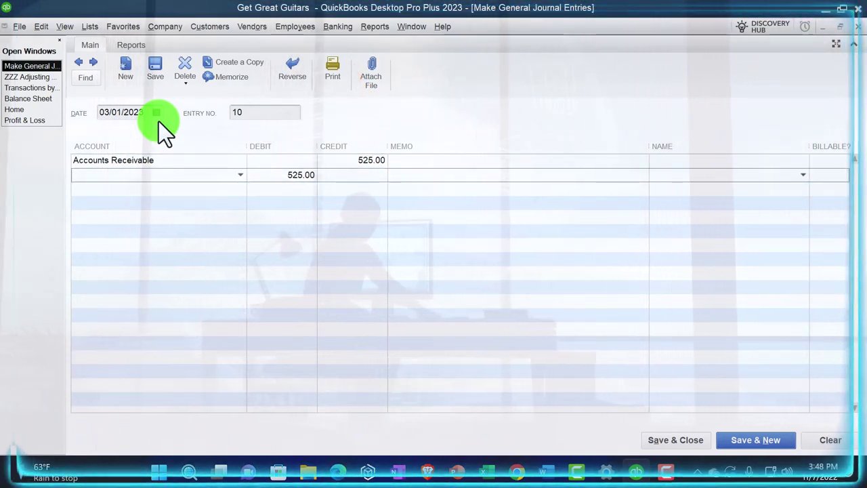
# Enter Sales on the second line with a debit of 500
pyautogui.write('Sales')
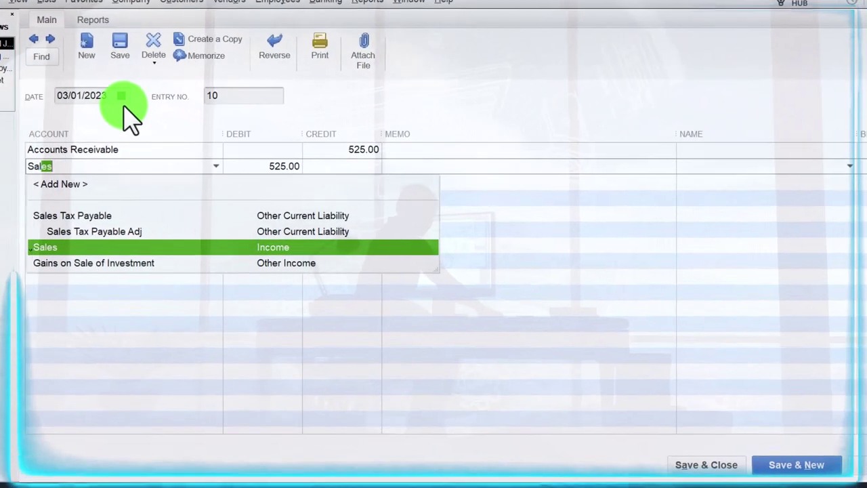
pyautogui.press('Tab')
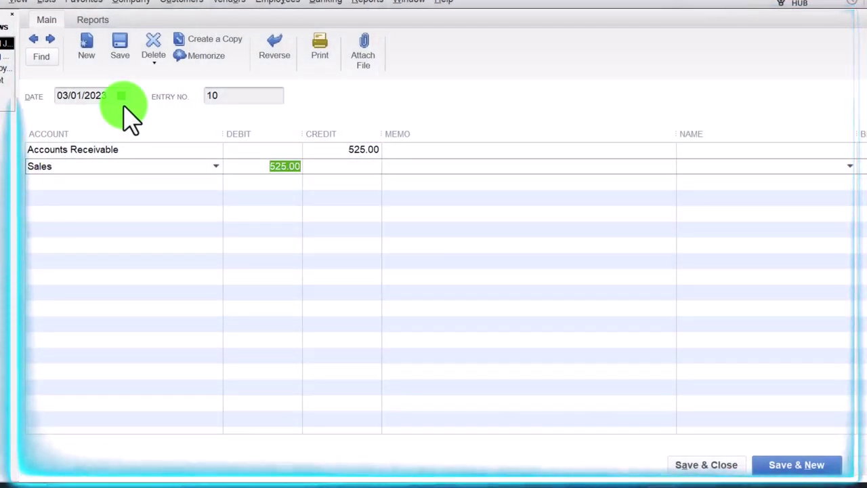
pyautogui.press('Tab')
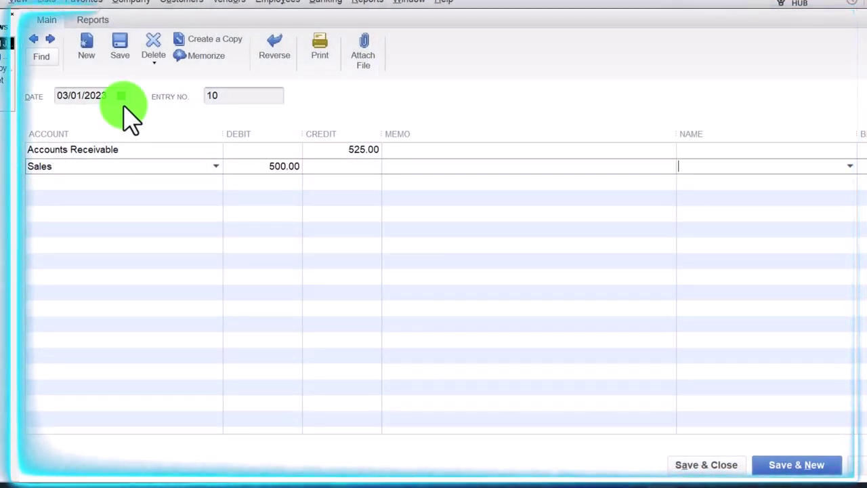
pyautogui.press('Tab')
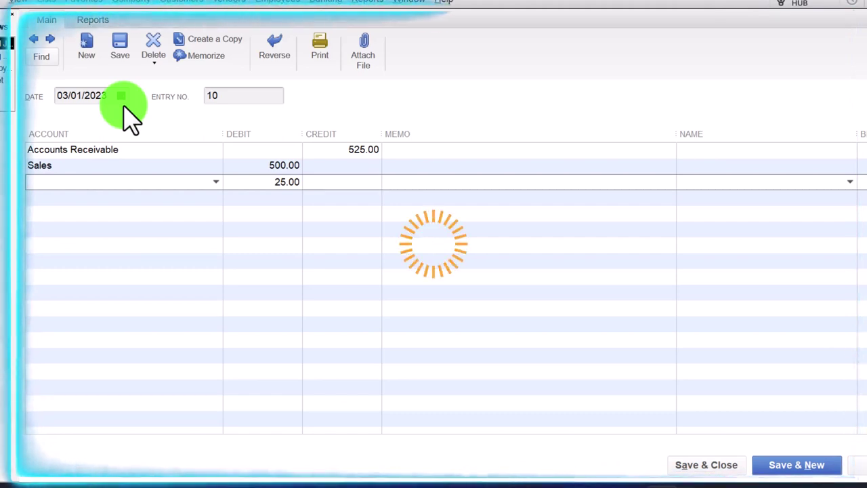
# Enter the Sales Tax Payable Adj subaccount on the third line, keeping the 25.00 debit
pyautogui.write('Sales')
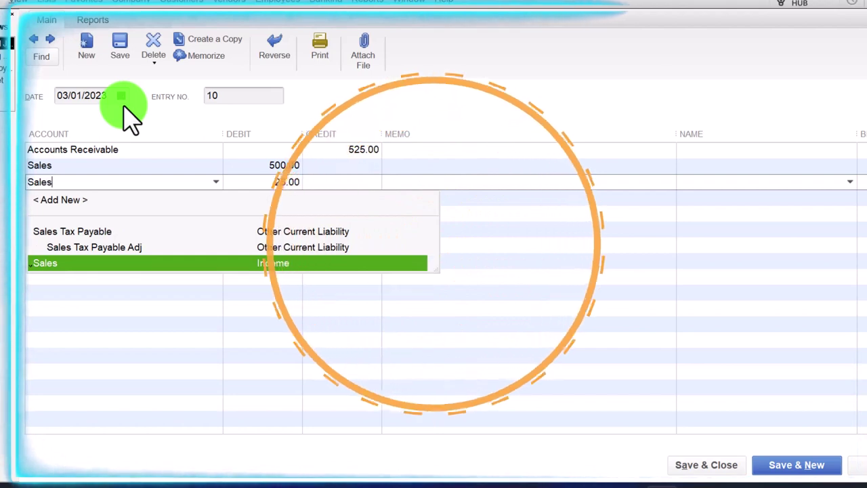
pyautogui.press('Up')
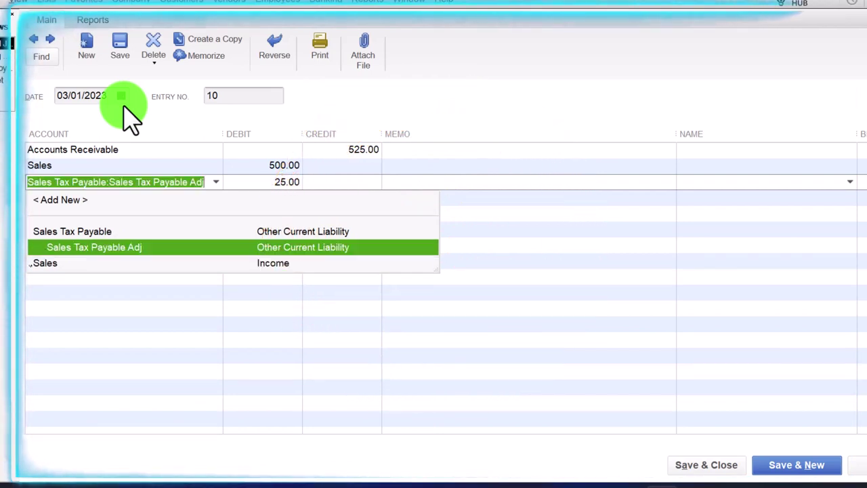
pyautogui.press('Up')
pyautogui.press('Down')
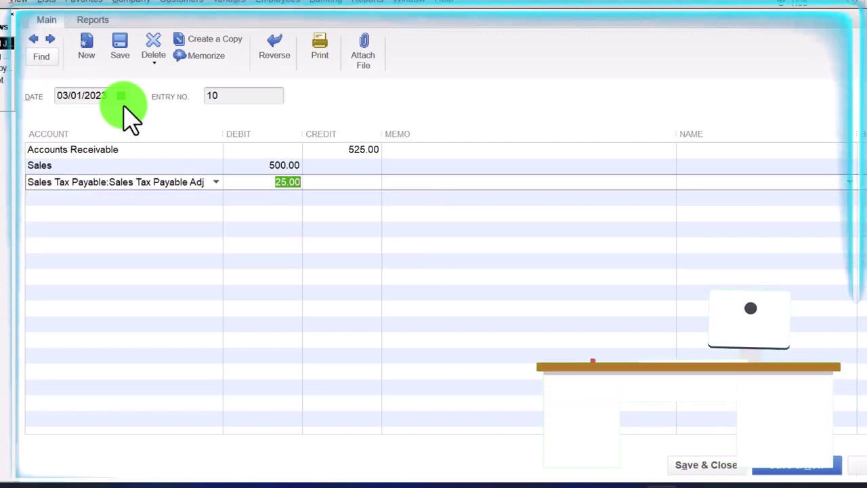
pyautogui.press('Tab')
pyautogui.press('Tab')
pyautogui.press('Tab')
pyautogui.press('Tab')
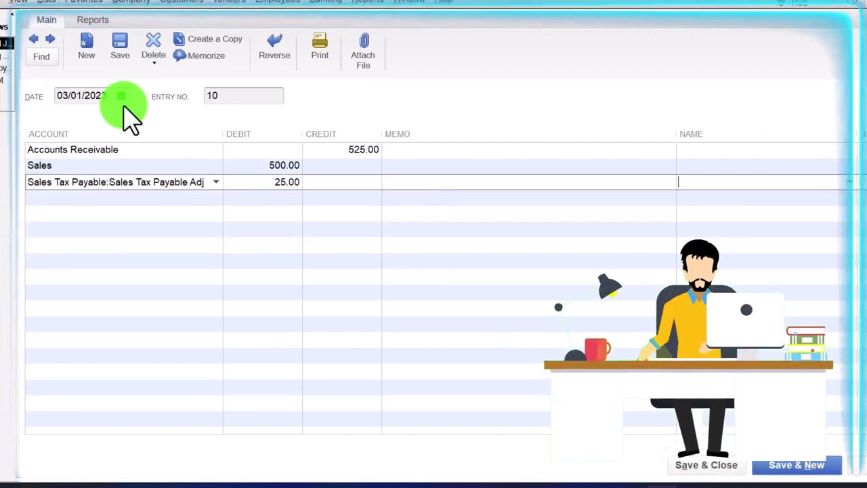
pyautogui.press('Tab')
# Leave one line blank below the sales tax line and enter Cost of Goods Sold with a credit of 400
pyautogui.click(42, 213)
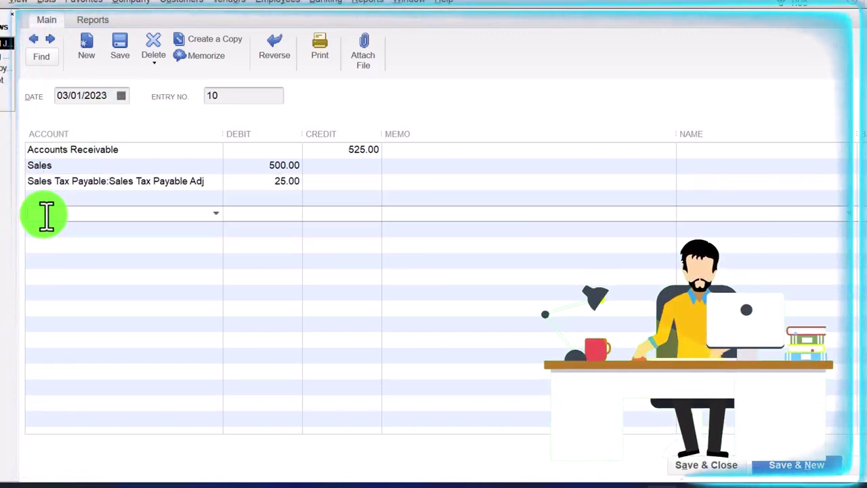
pyautogui.write('Cost of Goods Sold')
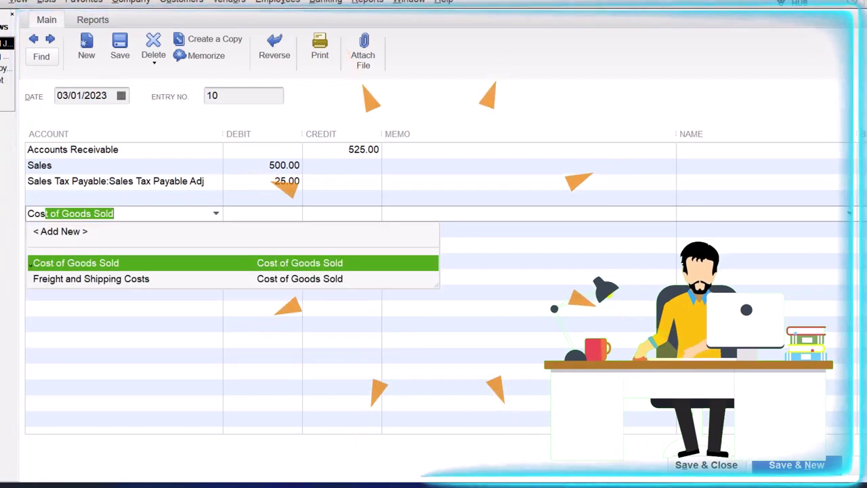
pyautogui.press('Tab')
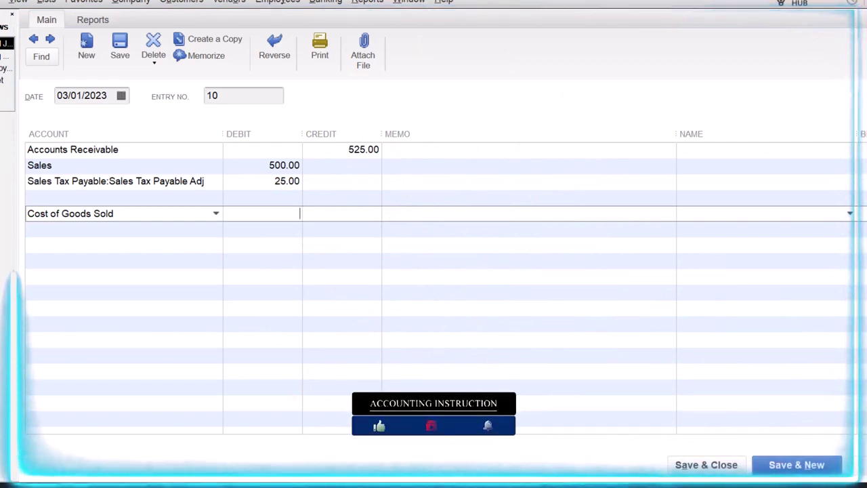
pyautogui.click(333, 216)
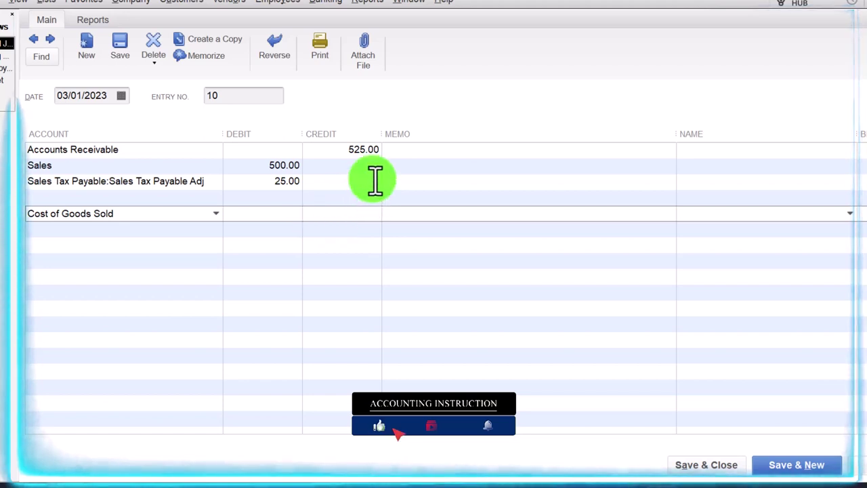
pyautogui.write('400')
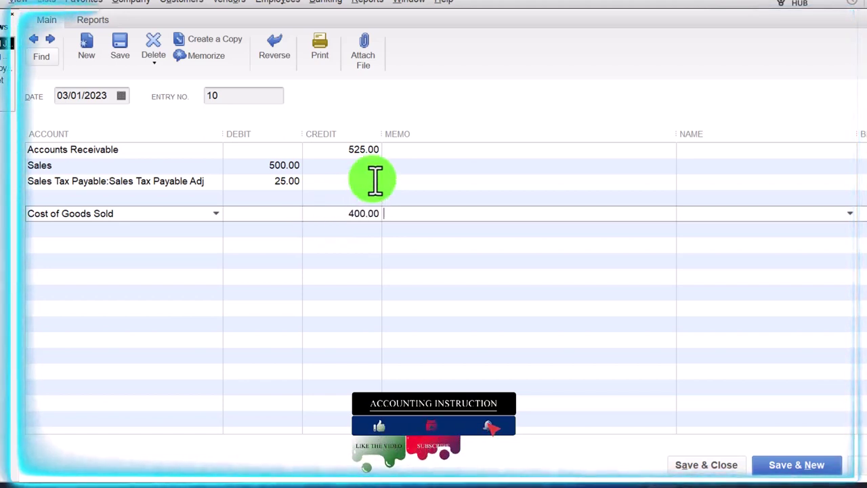
pyautogui.press('Down')
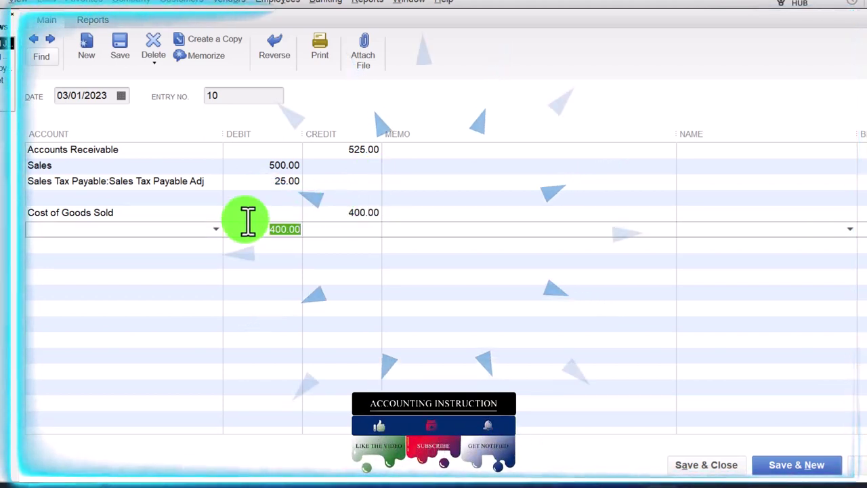
# Enter Inventory Asset below Cost of Goods Sold, keeping the 400.00 debit
pyautogui.click(69, 231)
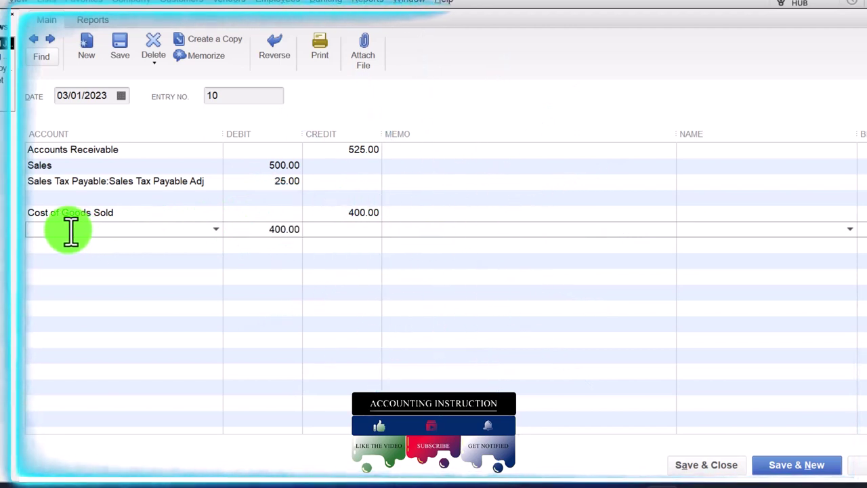
pyautogui.write('Inv')
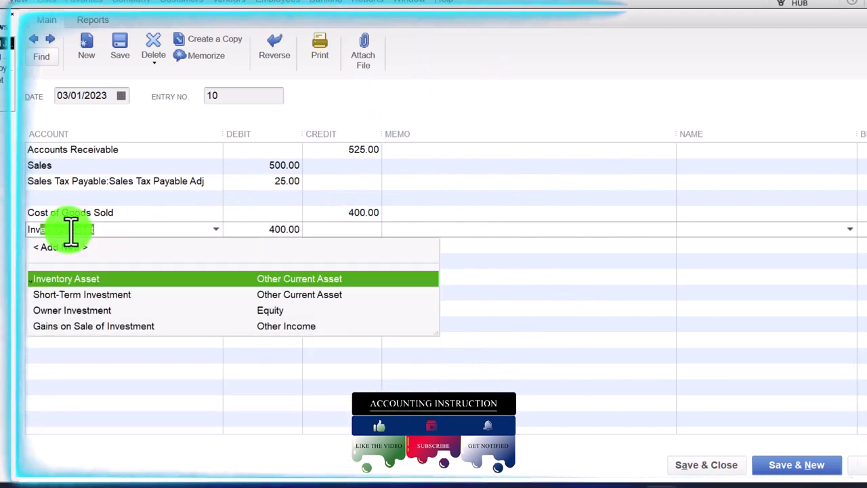
pyautogui.press('Tab')
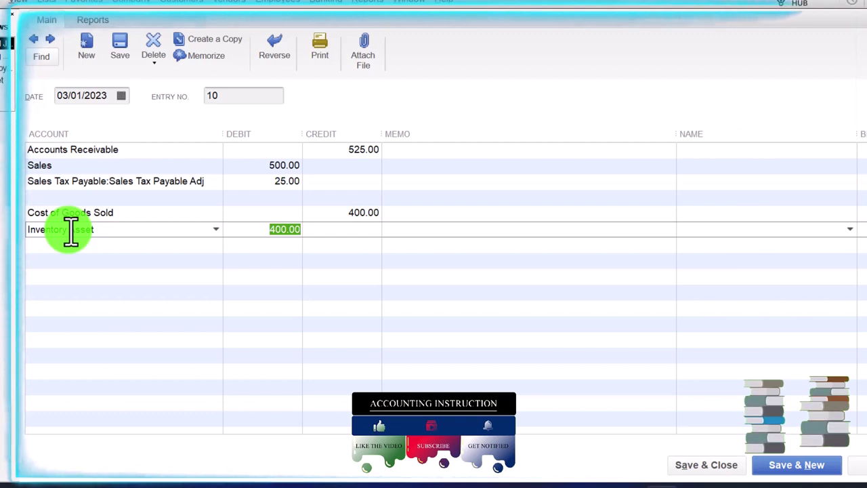
# Enter the memo "Reversing entry" on the Accounts Receivable line and copy it to the other four account lines
pyautogui.click(441, 149)
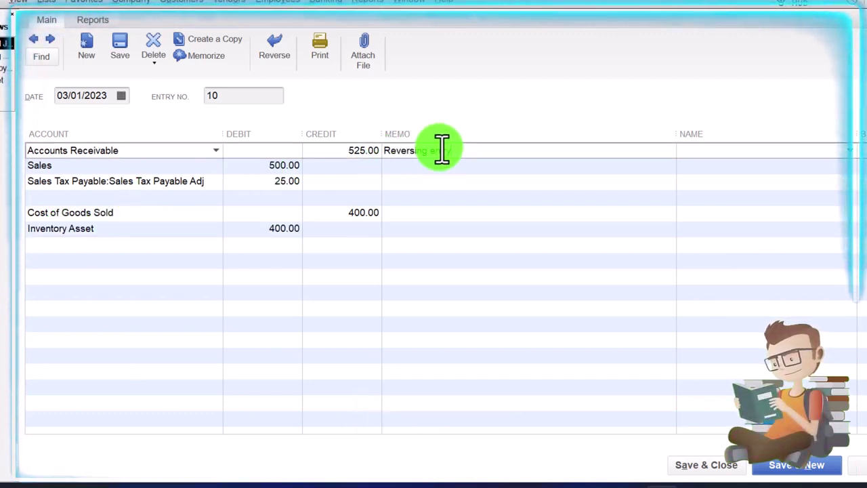
pyautogui.doubleClick(441, 149)
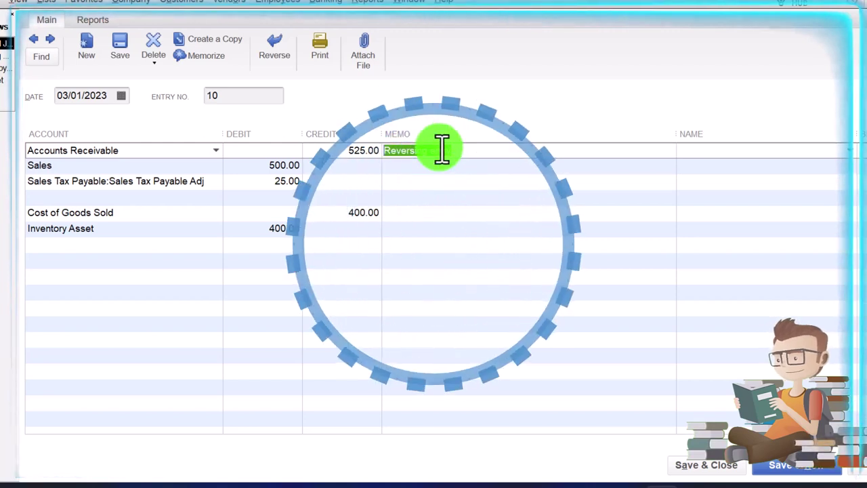
pyautogui.hotkey('ctrl', 'c')
pyautogui.click(421, 166)
pyautogui.hotkey('ctrl', 'v')
pyautogui.click(411, 181)
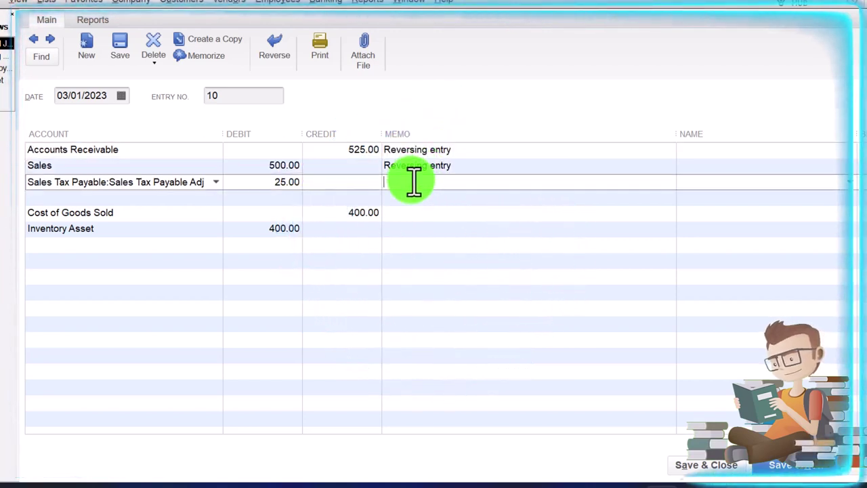
pyautogui.hotkey('ctrl', 'v')
pyautogui.click(409, 214)
pyautogui.hotkey('ctrl', 'v')
pyautogui.click(408, 228)
pyautogui.hotkey('ctrl', 'v')
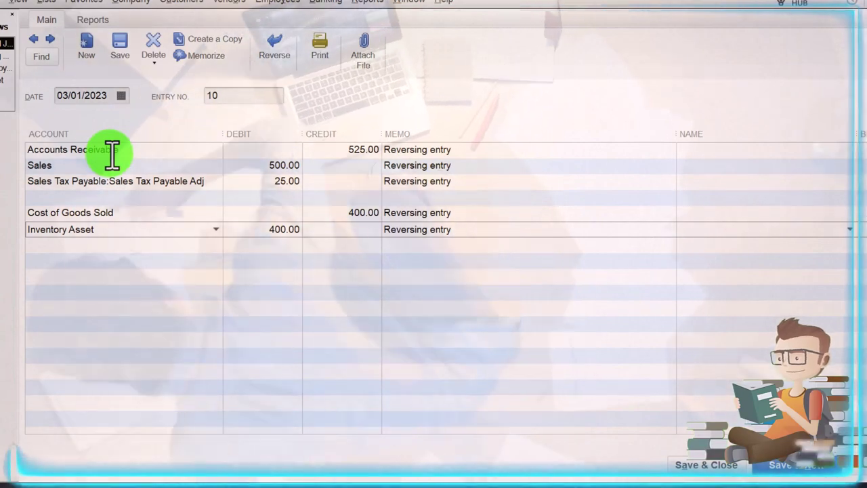
# Try to save and close the entry, and assign the customer ZZZ Adjusting Entries to the Accounts Receivable line
pyautogui.click(697, 466)
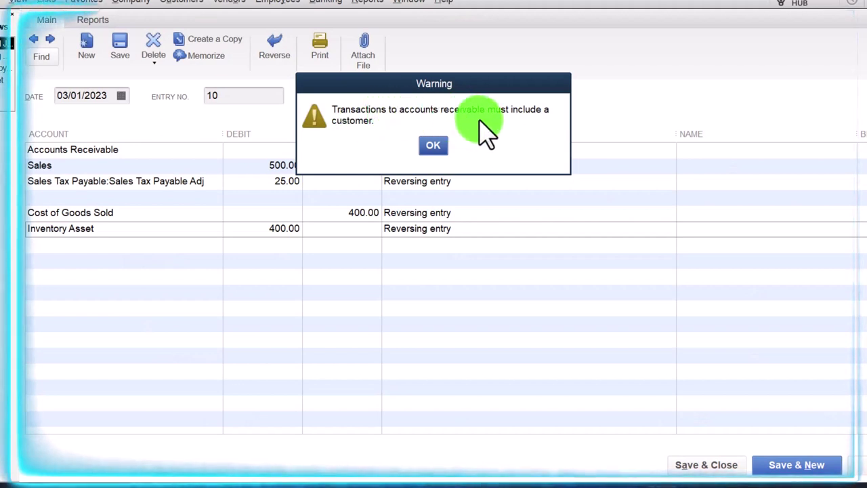
pyautogui.click(437, 147)
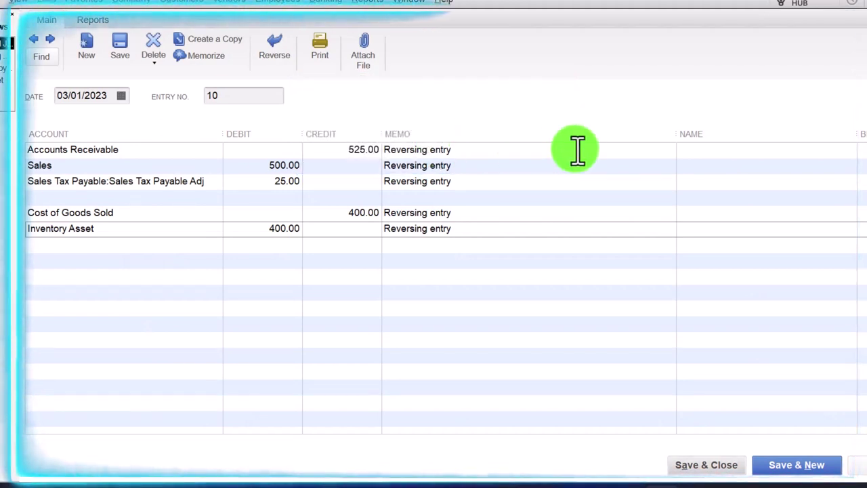
pyautogui.click(720, 150)
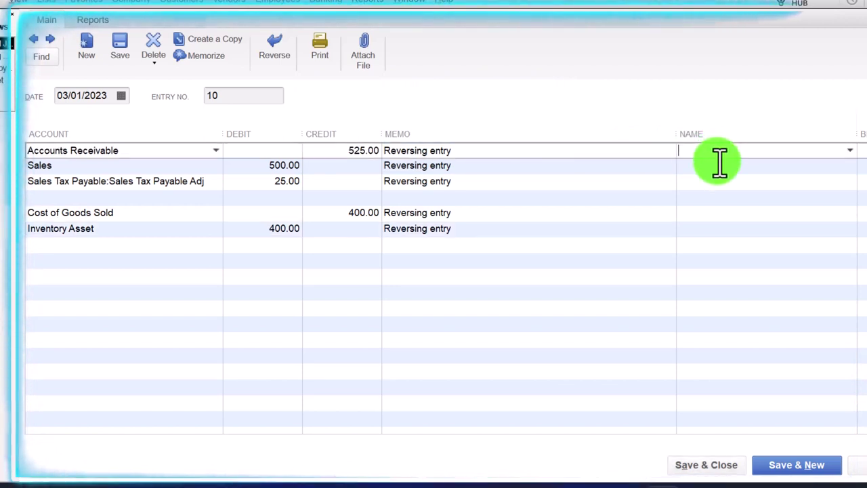
pyautogui.write('ZZZ Adjusting Entries')
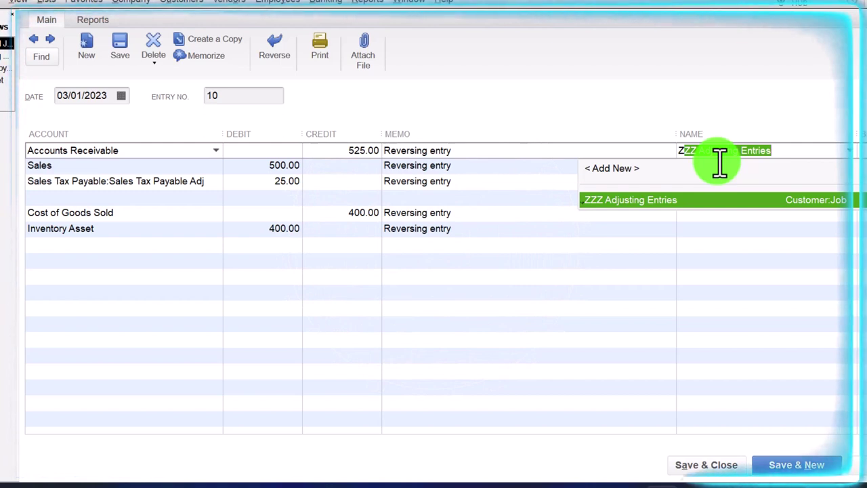
# Confirm the customer on the Accounts Receivable line, then save and close the reversing journal entry
pyautogui.press('Tab')
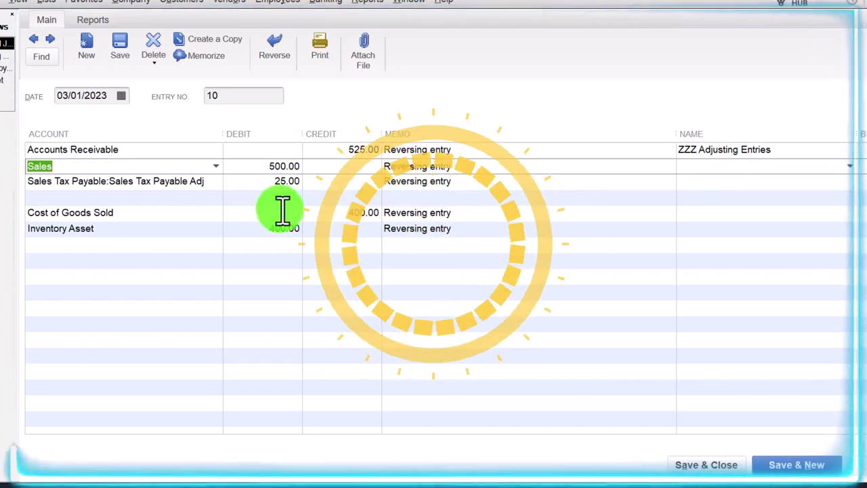
pyautogui.click(160, 234)
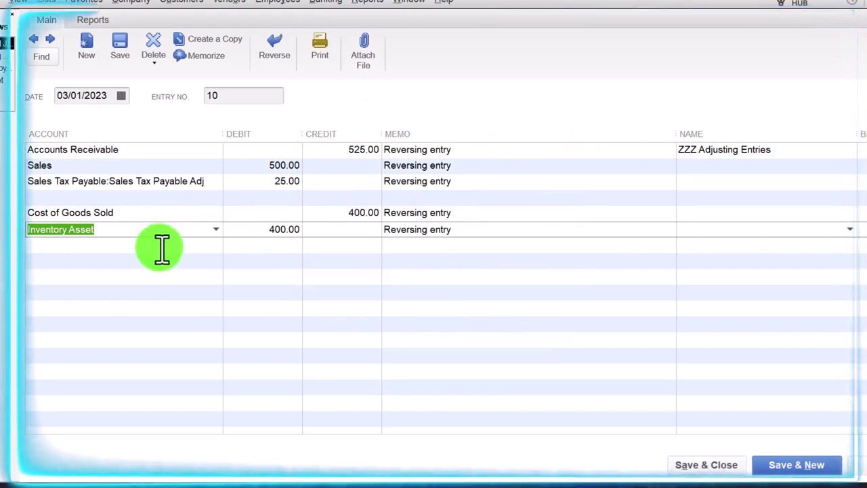
pyautogui.click(161, 247)
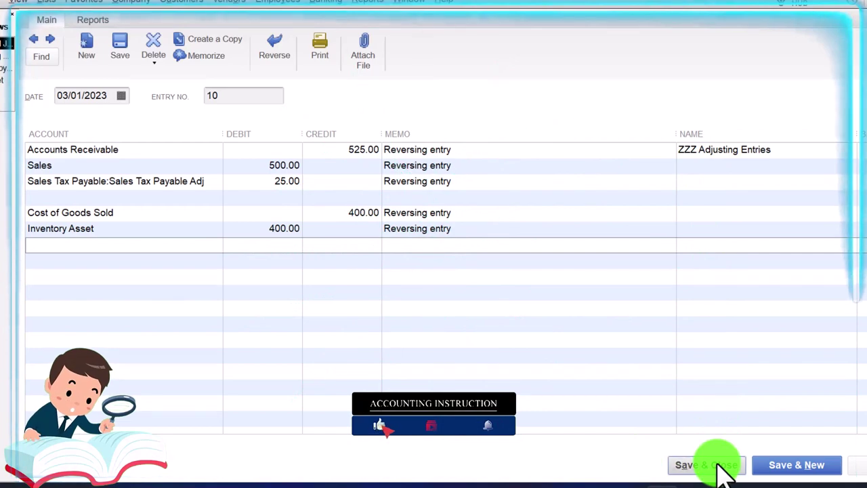
pyautogui.click(720, 465)
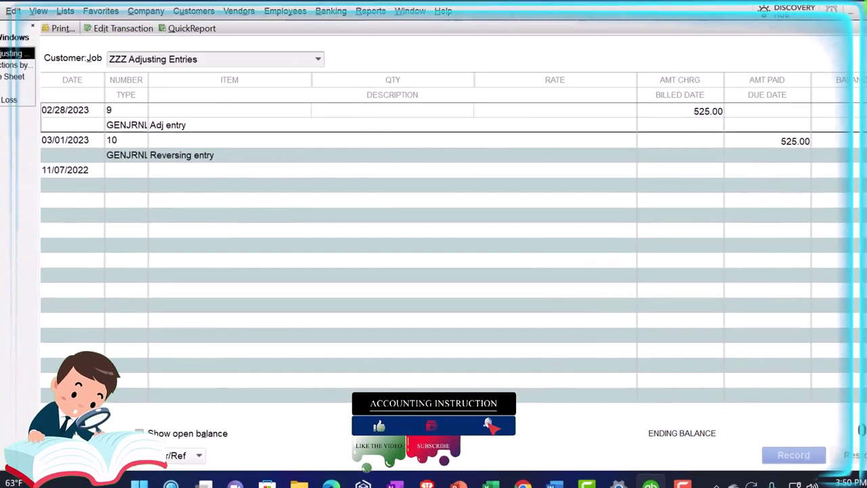
# Close the customer register and February transaction report, and examine the March Accounts Receivable transactions from the balance sheet
pyautogui.click(859, 3)
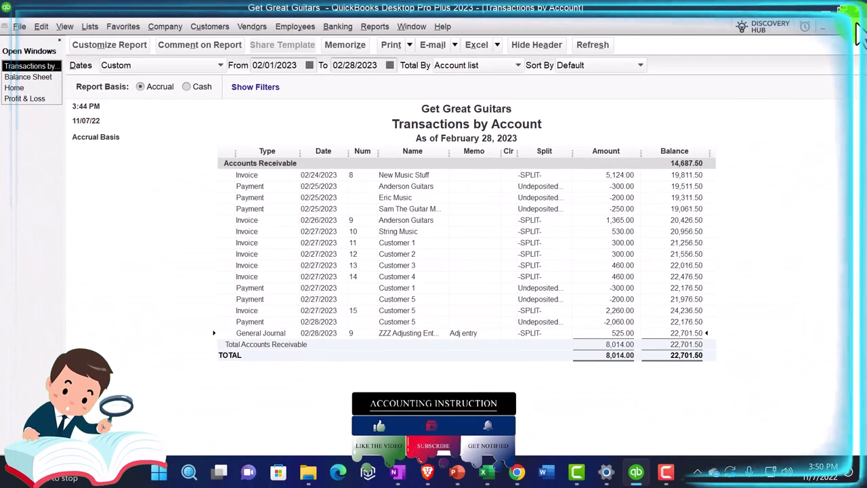
pyautogui.click(856, 34)
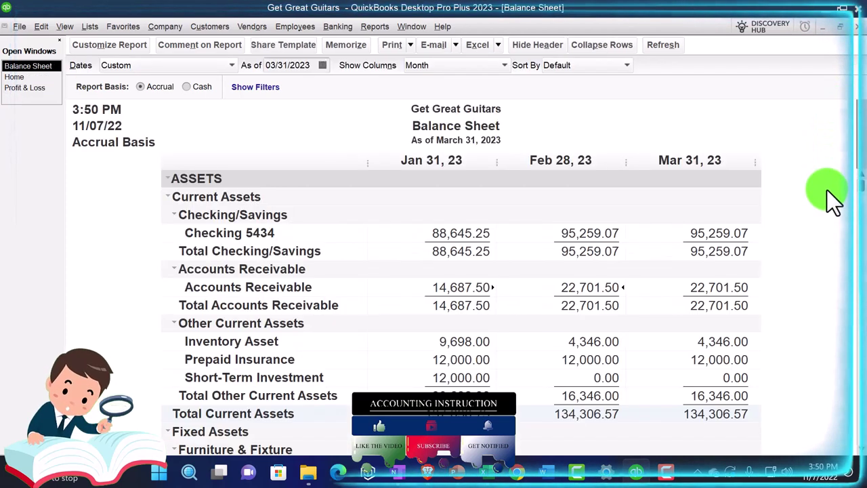
pyautogui.doubleClick(721, 235)
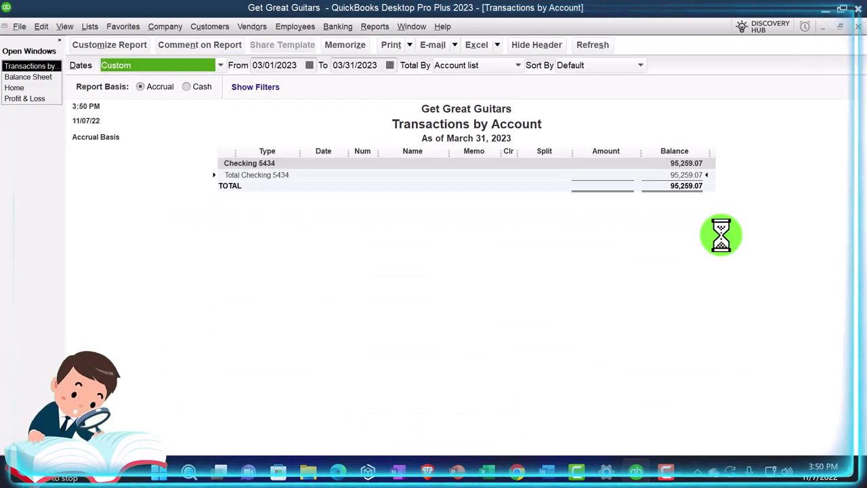
pyautogui.click(857, 27)
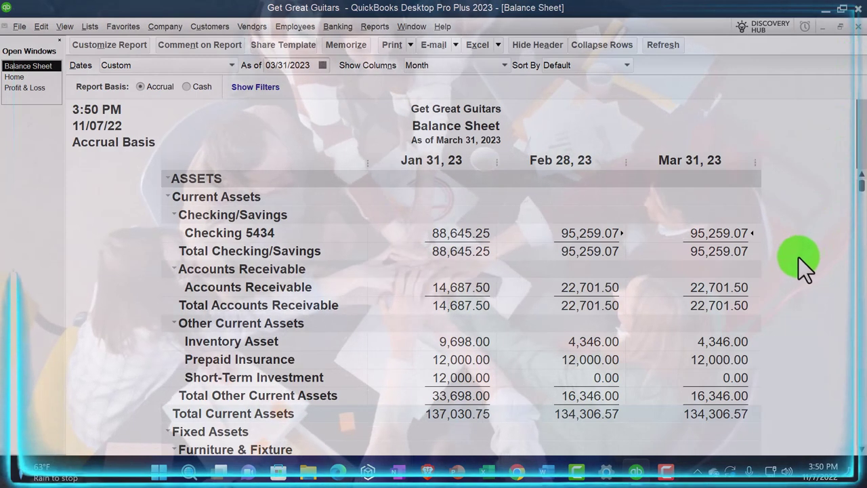
pyautogui.doubleClick(736, 288)
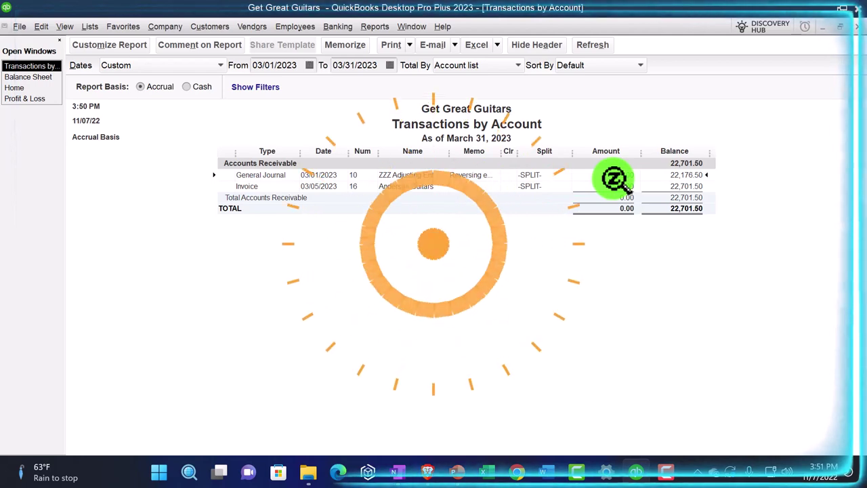
pyautogui.click(856, 26)
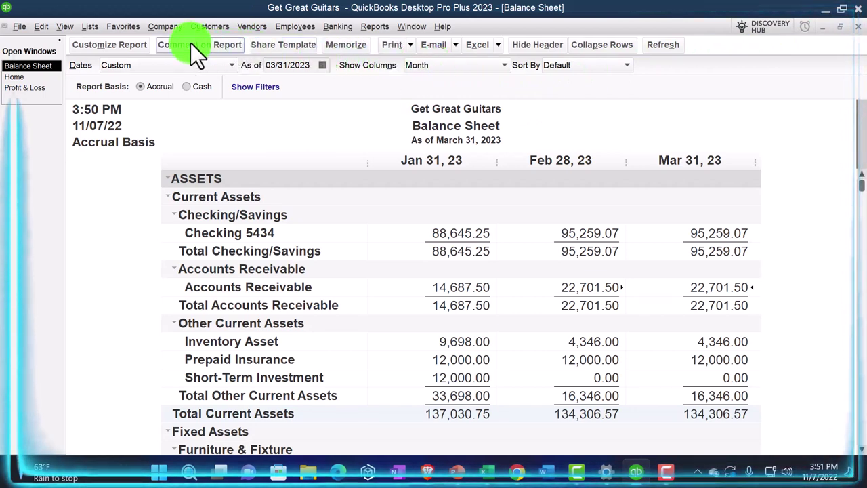
# Run a standard Profit & Loss report for 03/01/2023 through 03/03/2023
pyautogui.click(369, 33)
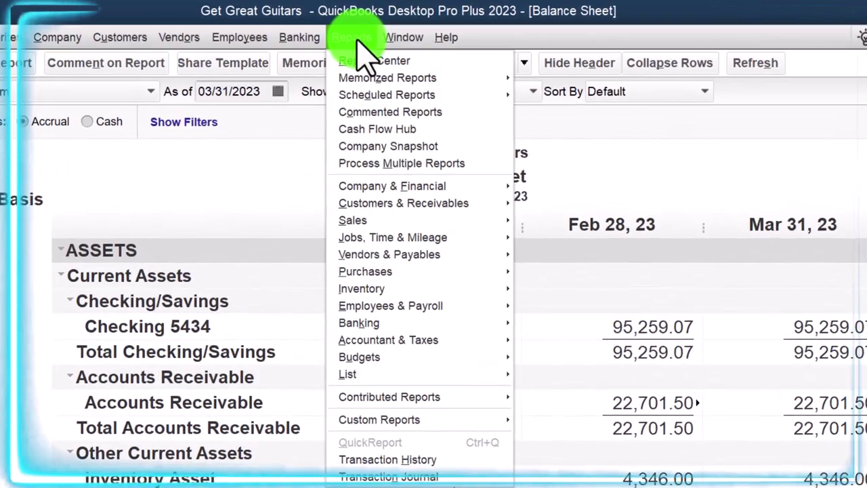
pyautogui.moveTo(406, 184)
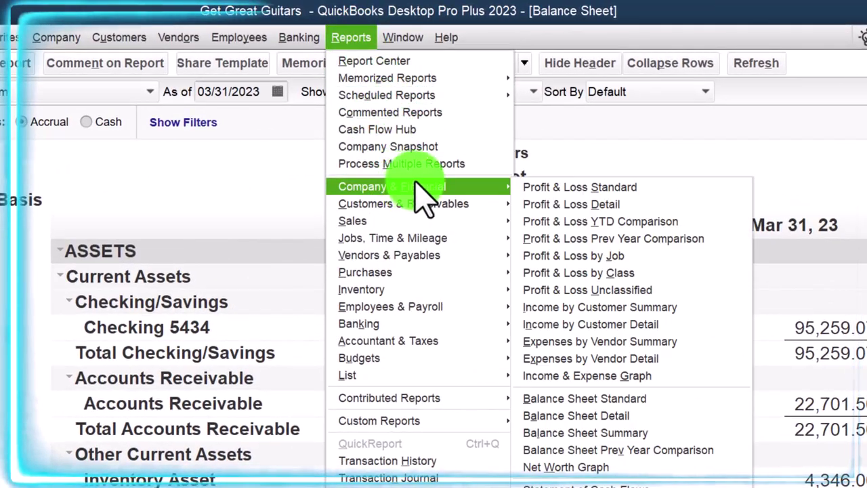
pyautogui.click(559, 189)
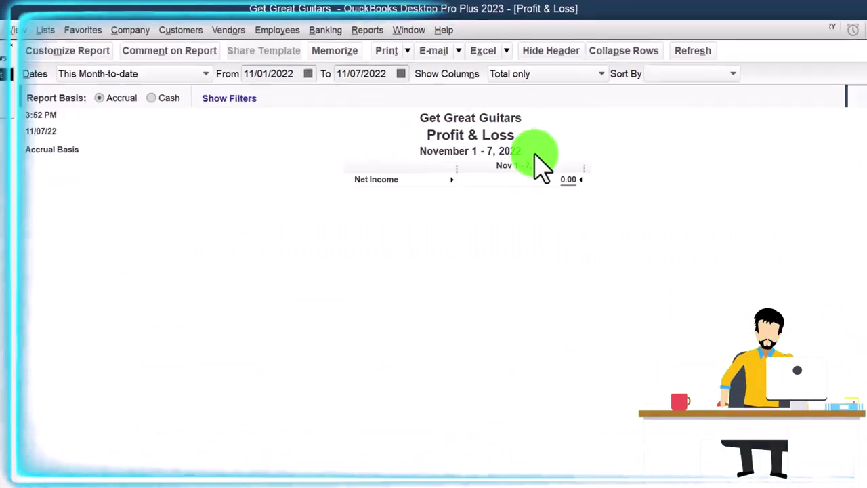
pyautogui.press('Tab')
pyautogui.write('03')
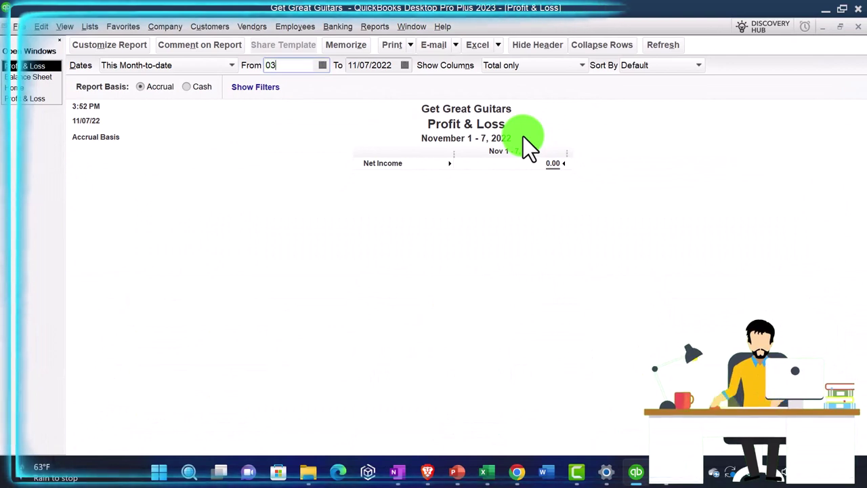
pyautogui.write('0123')
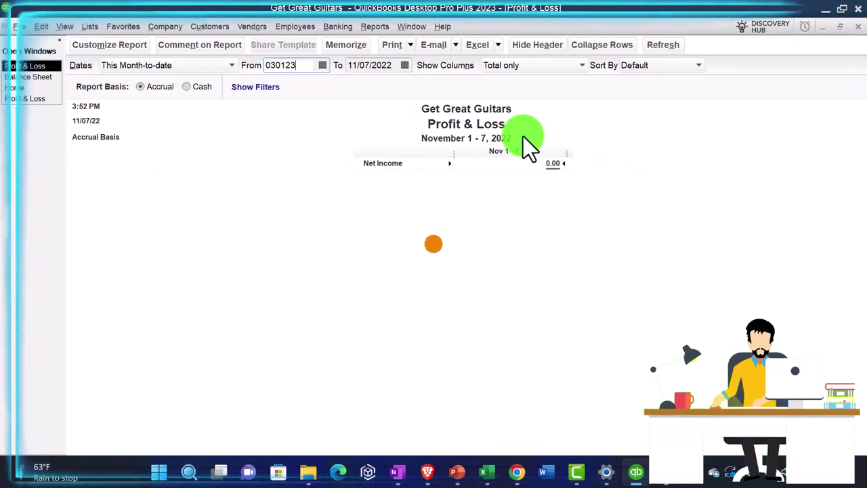
pyautogui.press('Tab')
pyautogui.write('03032')
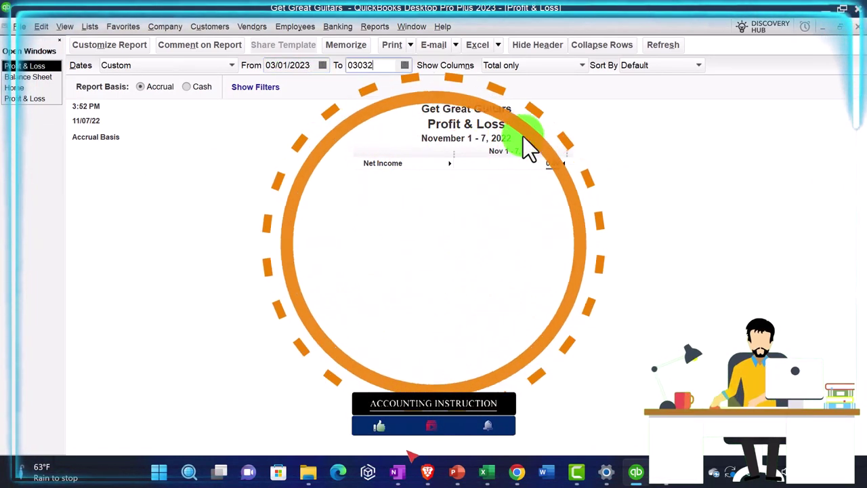
pyautogui.write('3')
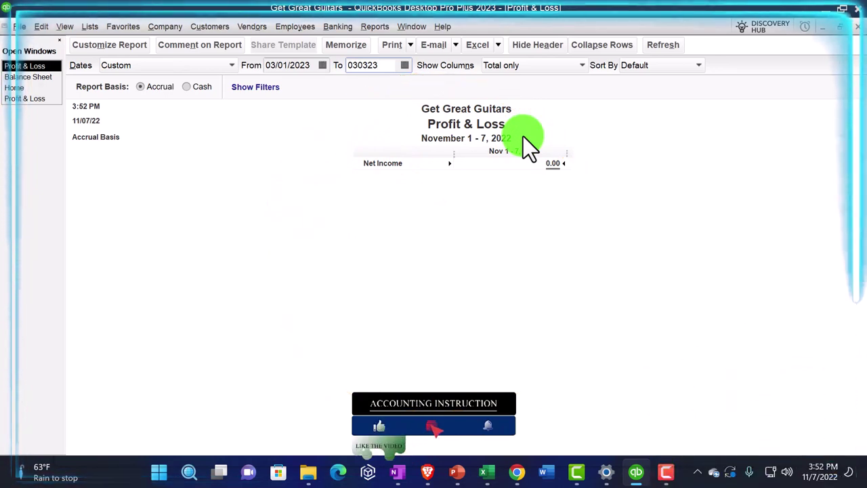
pyautogui.press('Tab')
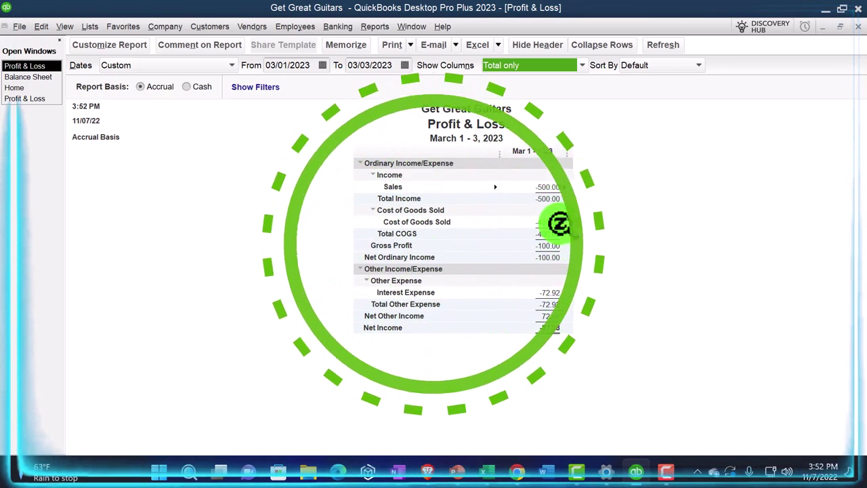
# Return to the balance sheet and examine the transactions behind February's Accounts Receivable balance
pyautogui.click(48, 77)
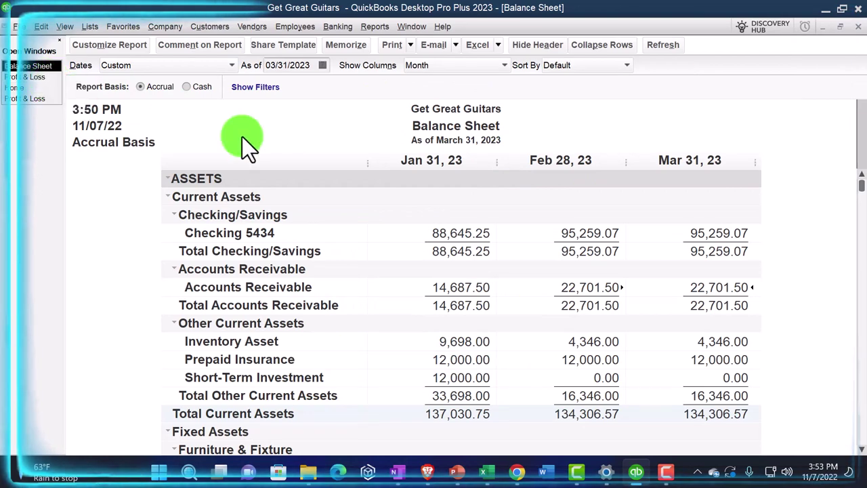
pyautogui.doubleClick(596, 288)
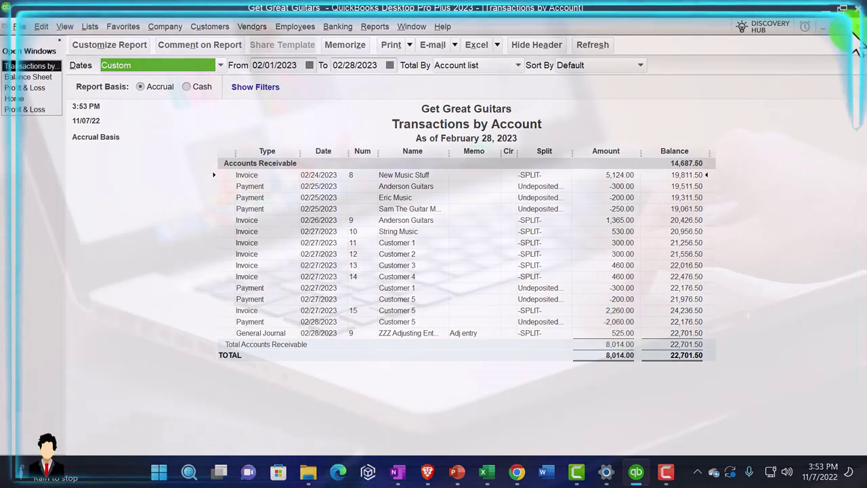
pyautogui.press('Escape')
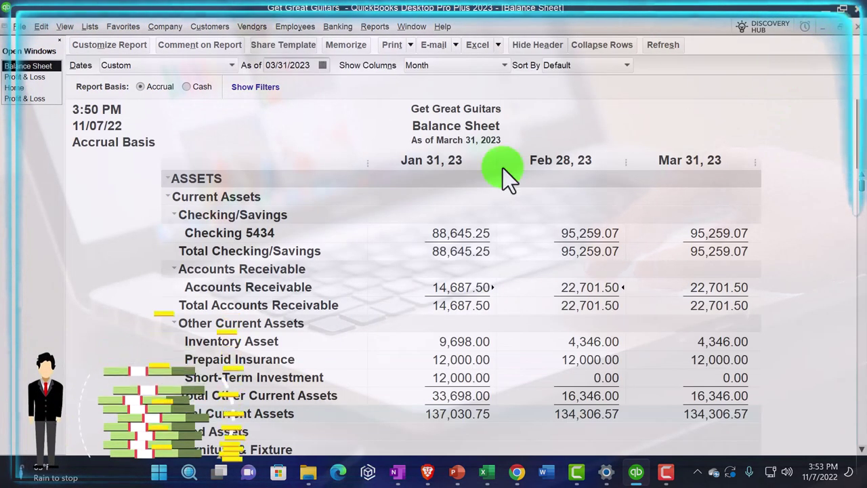
# Close the Profit & Loss report for March 1–3 and bring up the monthly January through March Profit & Loss
pyautogui.click(27, 79)
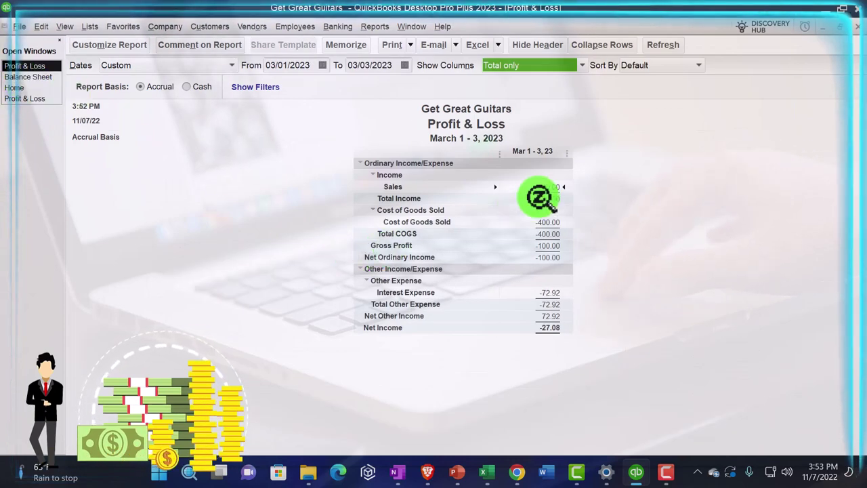
pyautogui.click(857, 27)
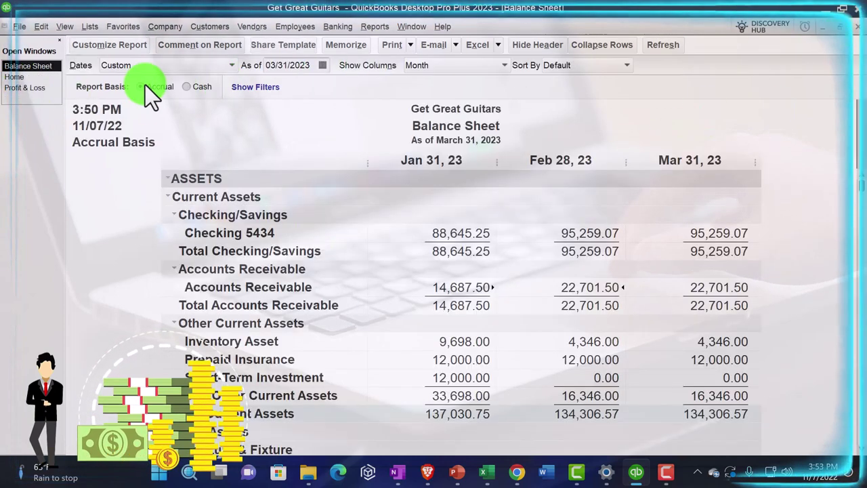
pyautogui.click(27, 88)
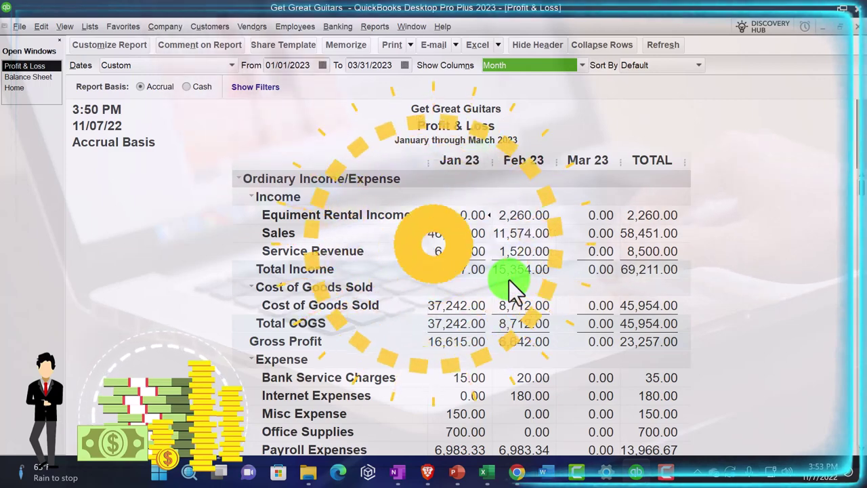
# Look over the monthly Profit & Loss and examine the transactions behind the March Sales amount
pyautogui.scroll(-1, 509, 279)
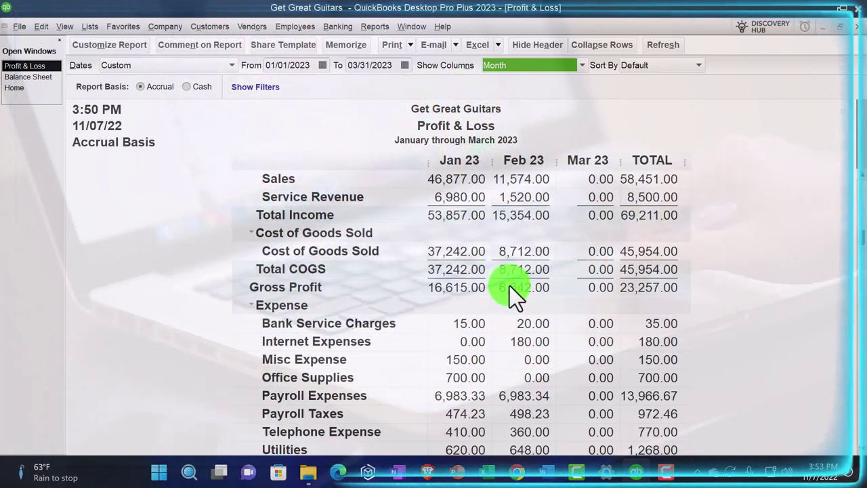
pyautogui.scroll(-2, 509, 286)
pyautogui.scroll(-1, 509, 286)
pyautogui.scroll(4, 510, 286)
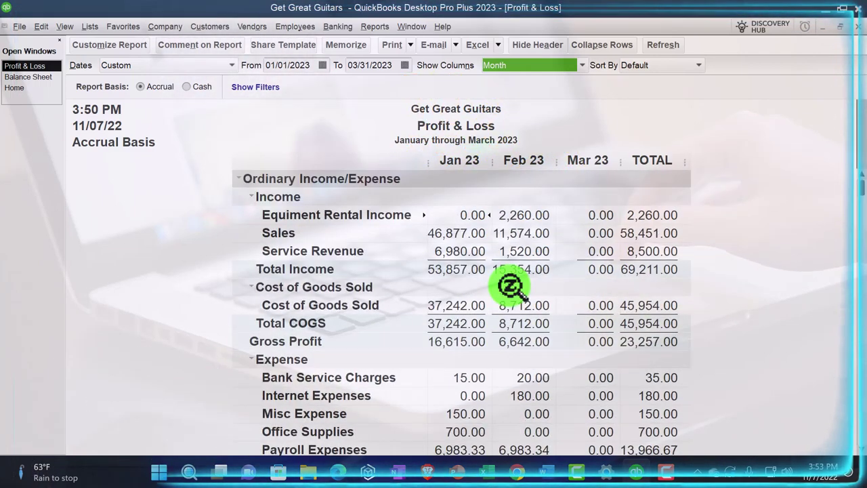
pyautogui.doubleClick(596, 232)
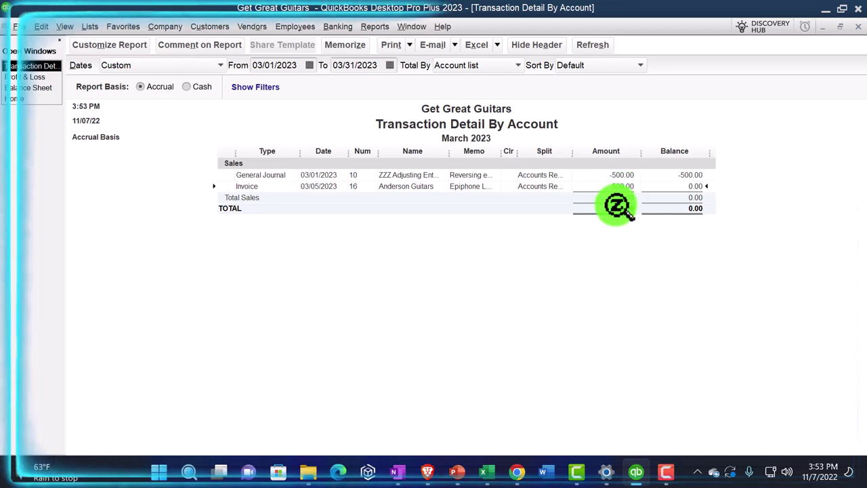
pyautogui.click(855, 30)
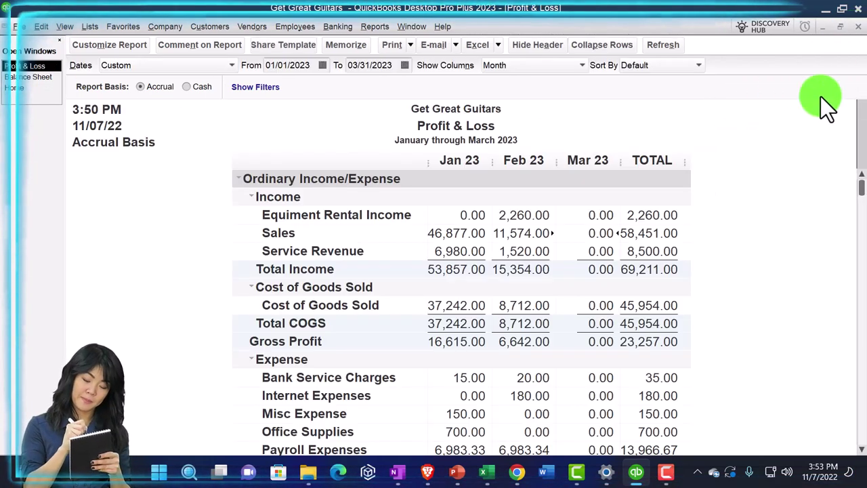
# Examine the February Sales transactions, including the adjusting journal entry, and close the detail report
pyautogui.doubleClick(518, 232)
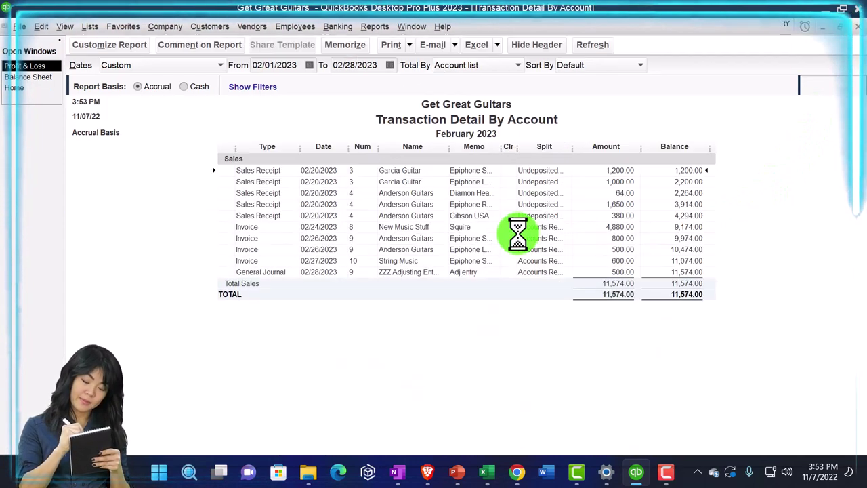
pyautogui.click(620, 271)
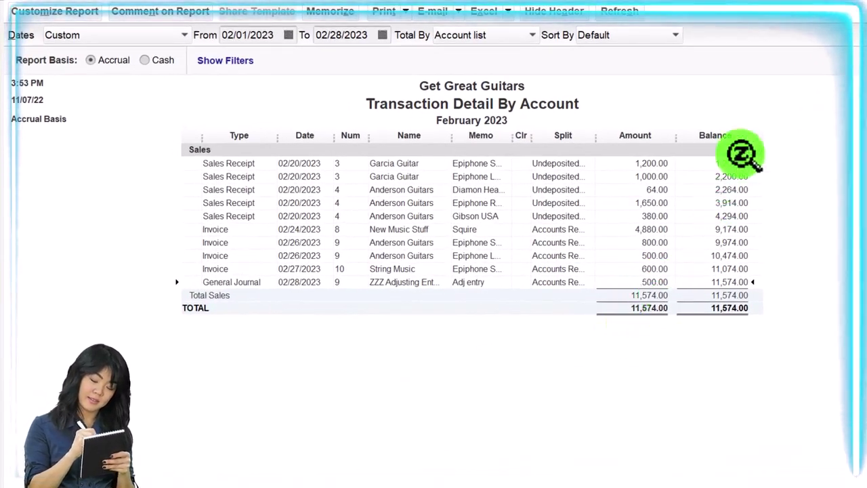
pyautogui.press('Escape')
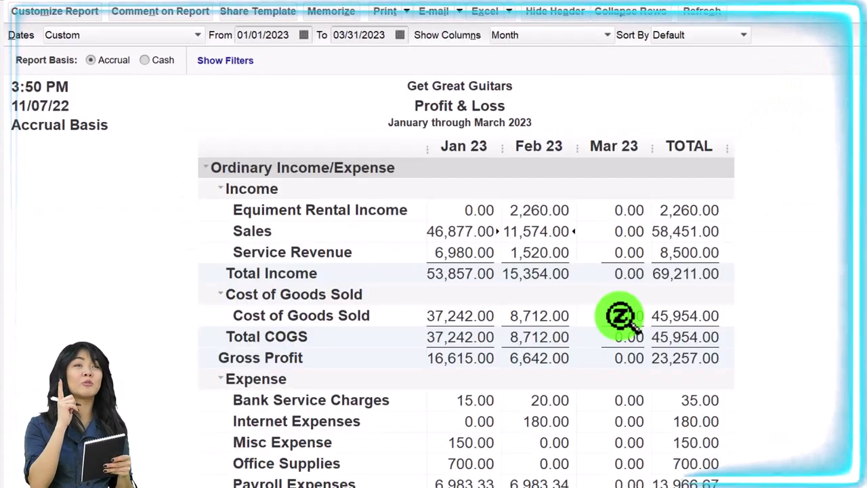
# Return to the balance sheet and open the transaction detail for the March Sales Tax Payable Adj balance
pyautogui.press('Escape')
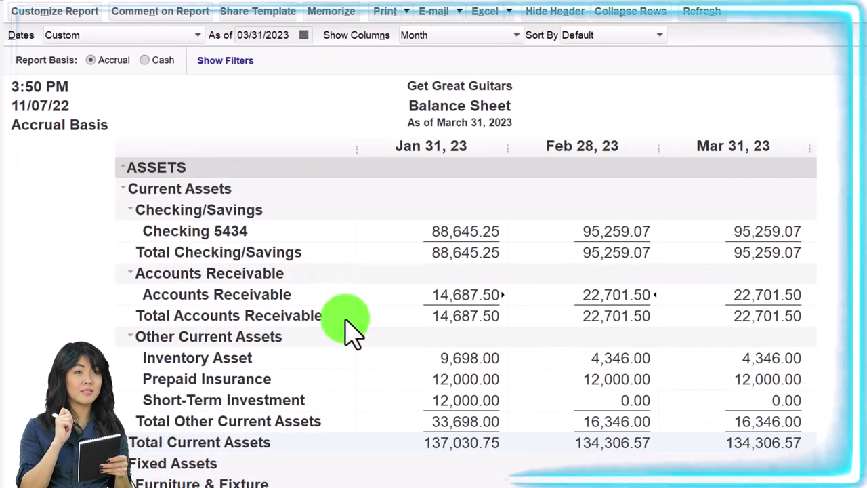
pyautogui.scroll(-5, 348, 329)
pyautogui.scroll(-3, 348, 329)
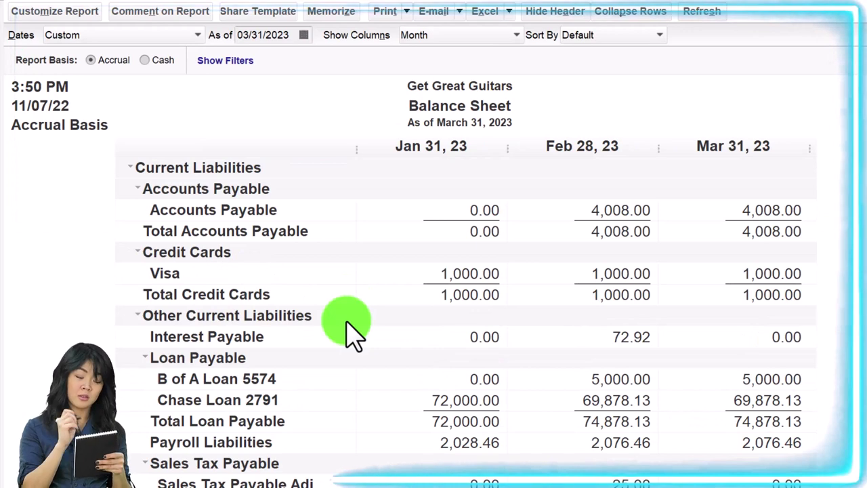
pyautogui.scroll(-2, 349, 331)
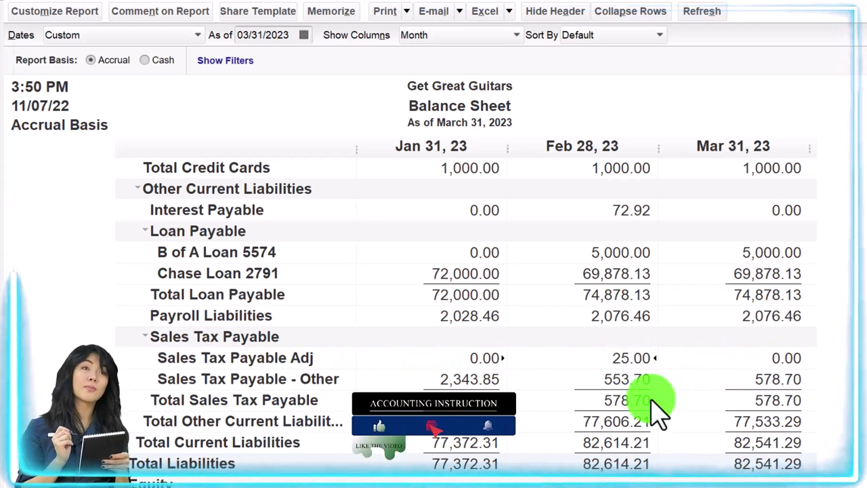
pyautogui.doubleClick(780, 360)
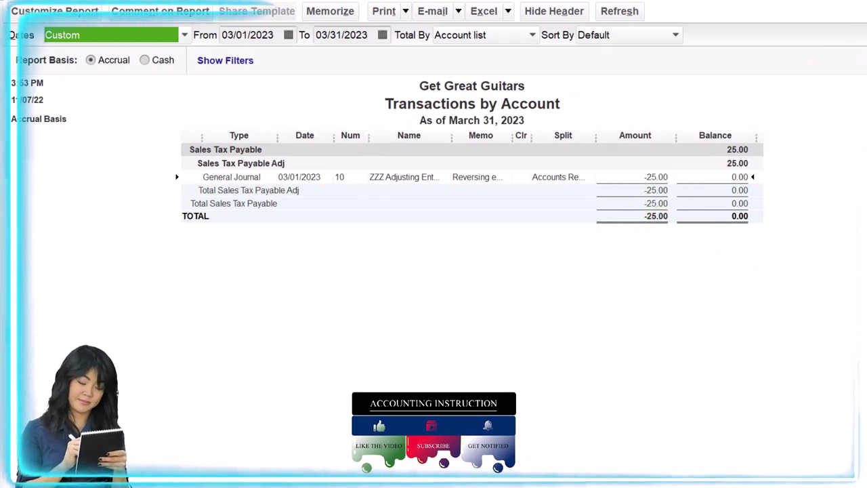
# Close the open detail and examine the March transactions behind the Sales Tax Payable - Other balance, returning to the balance sheet
pyautogui.press('Escape')
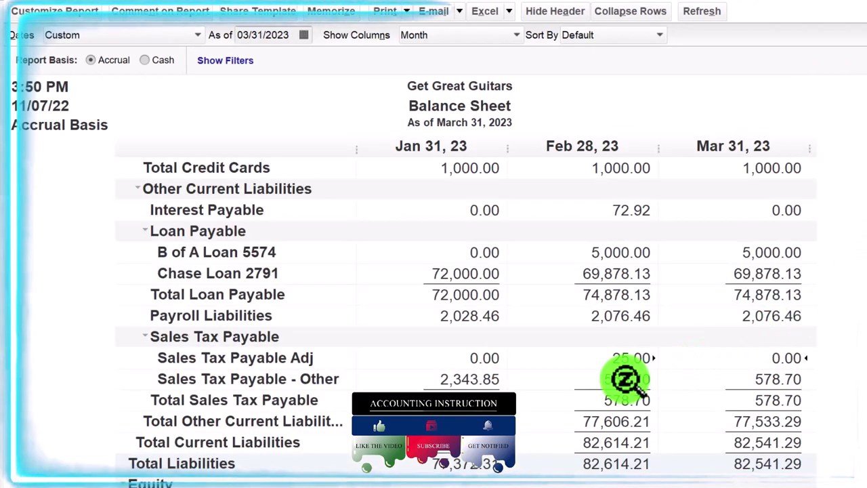
pyautogui.doubleClick(731, 380)
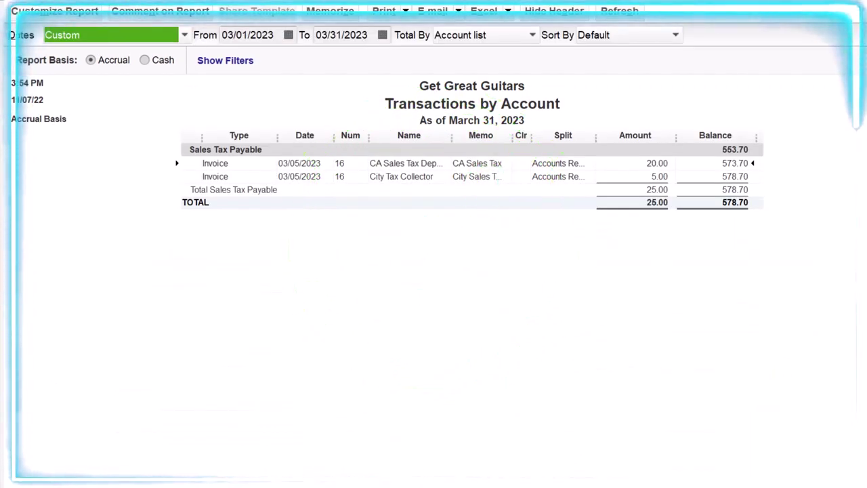
pyautogui.press('Escape')
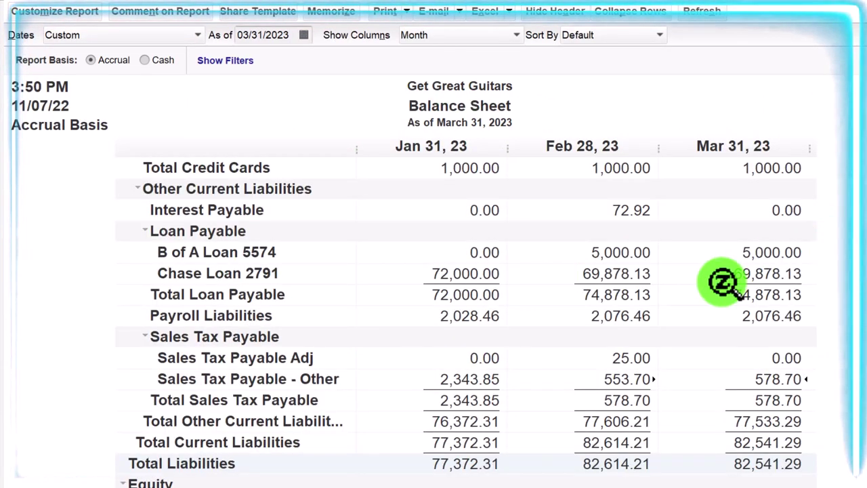
# Examine the March and February transactions behind the Inventory Asset balance and return to the balance sheet
pyautogui.scroll(8, 728, 284)
pyautogui.scroll(2, 724, 279)
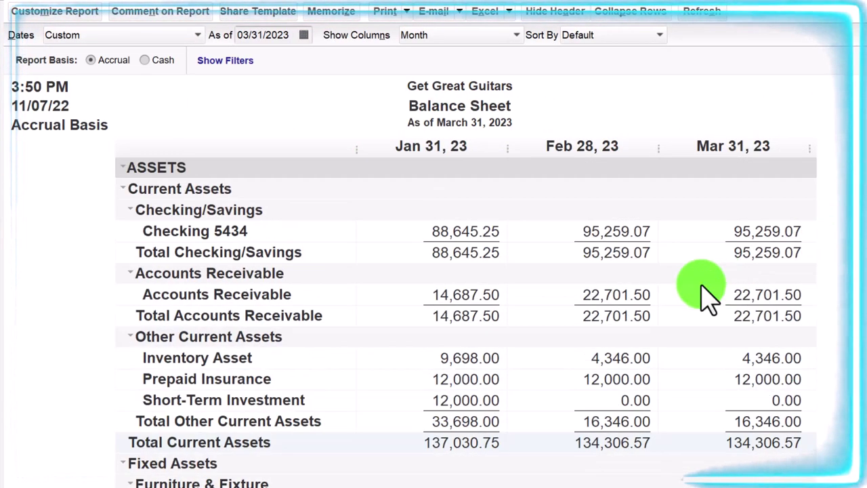
pyautogui.doubleClick(767, 358)
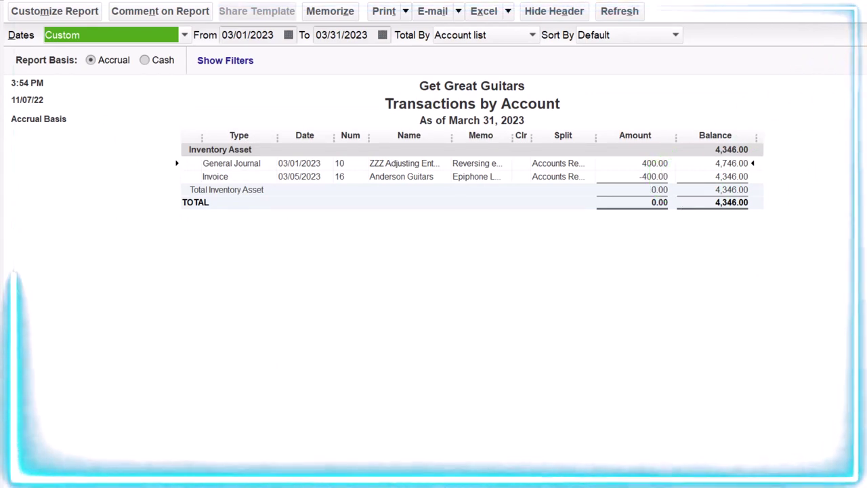
pyautogui.press('Escape')
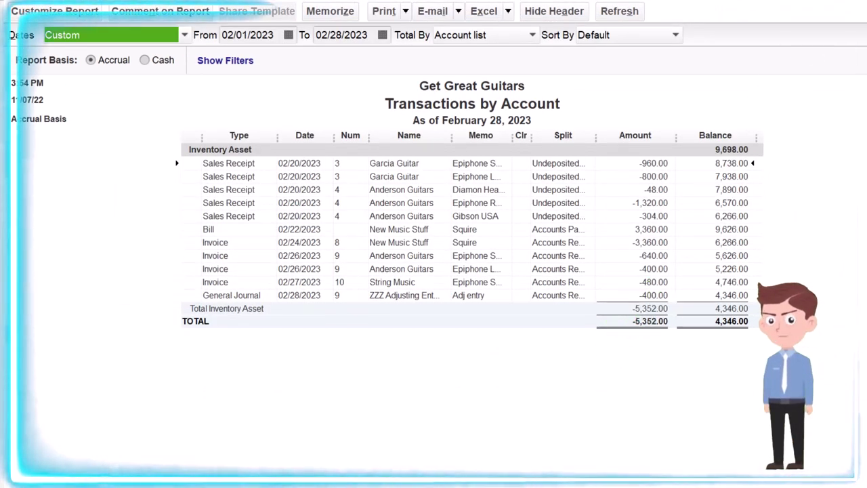
pyautogui.press('Escape')
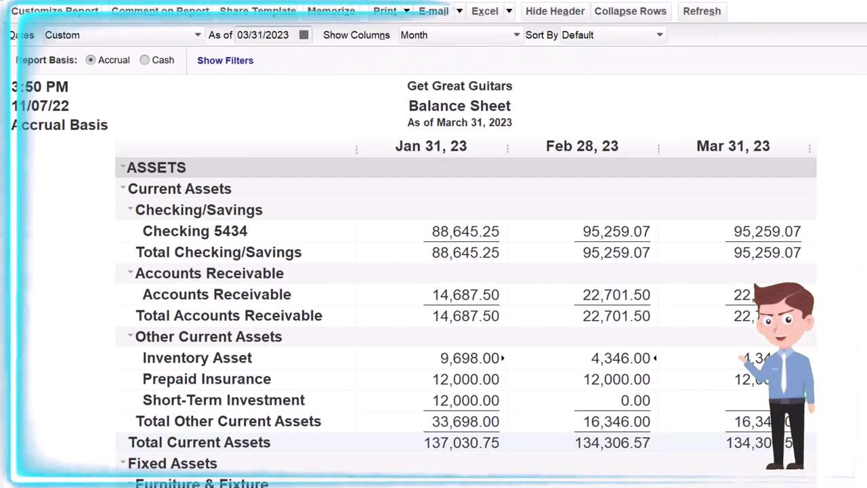
# Bring up the monthly Profit & Loss and examine the March and February Cost of Goods Sold transactions
pyautogui.press('Escape')
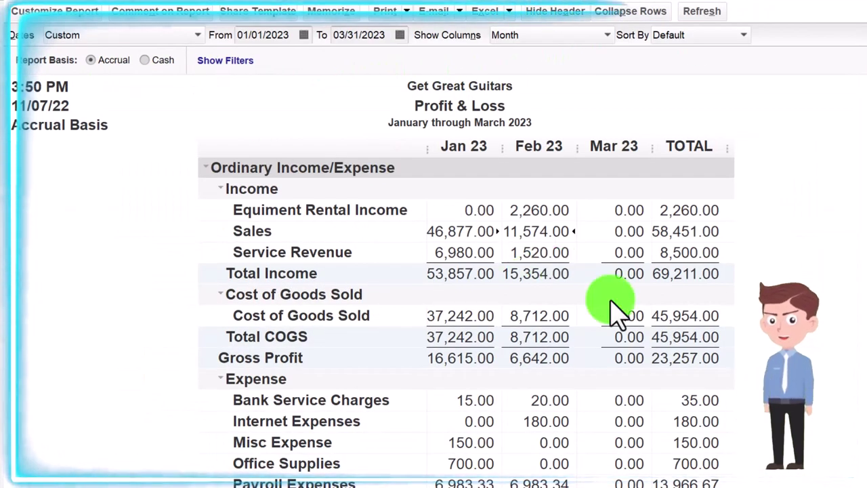
pyautogui.scroll(-4, 613, 311)
pyautogui.scroll(4, 613, 305)
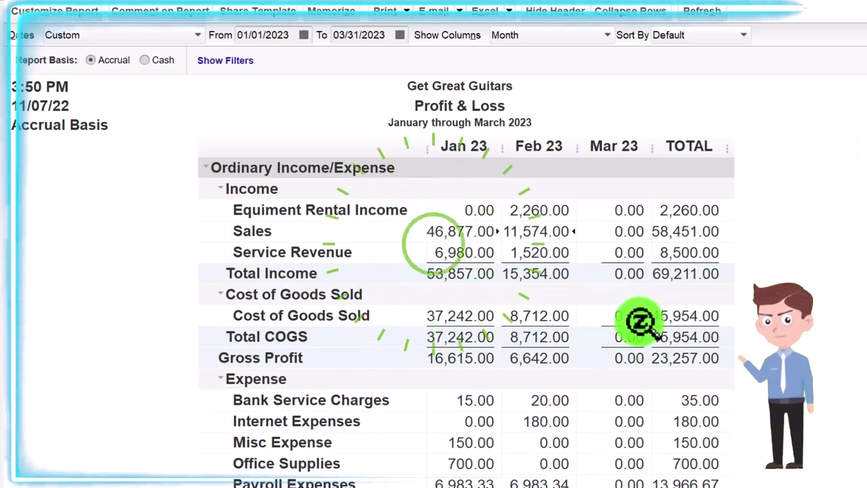
pyautogui.doubleClick(629, 316)
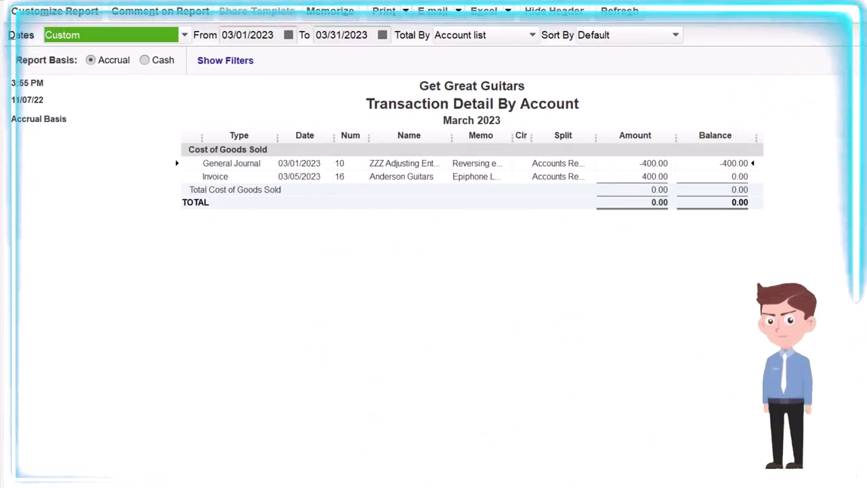
pyautogui.press('Escape')
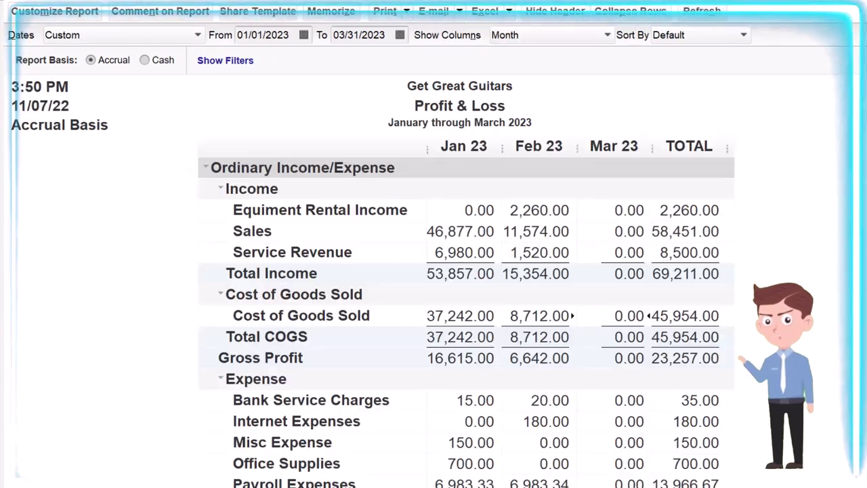
pyautogui.doubleClick(545, 314)
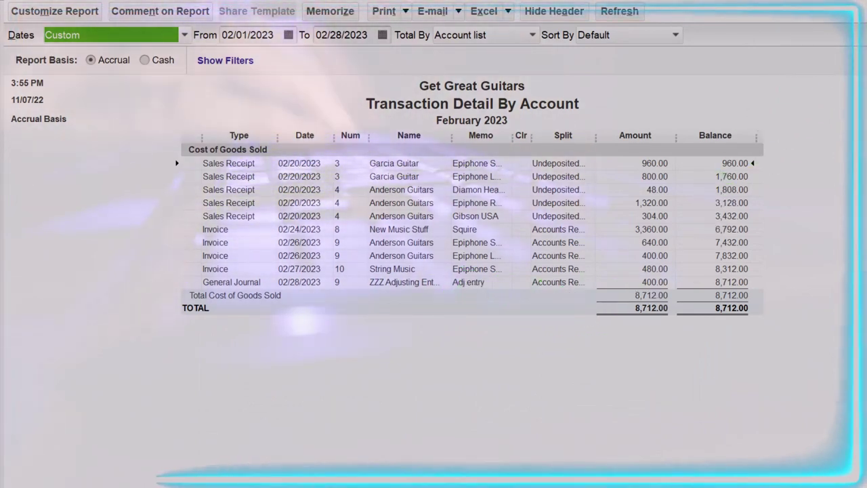
pyautogui.press('Escape')
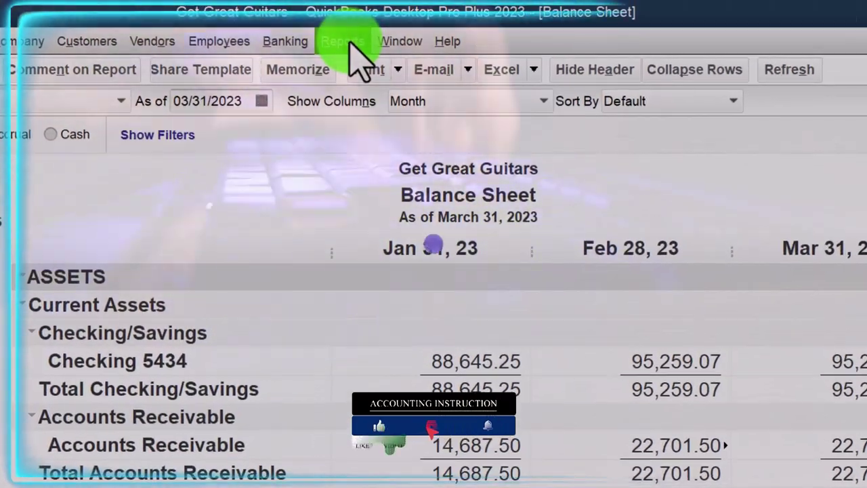
# Run the Customer Balance Detail report as of 02/28/2023 and compare its total with Accounts Receivable on the balance sheet
pyautogui.click(341, 41)
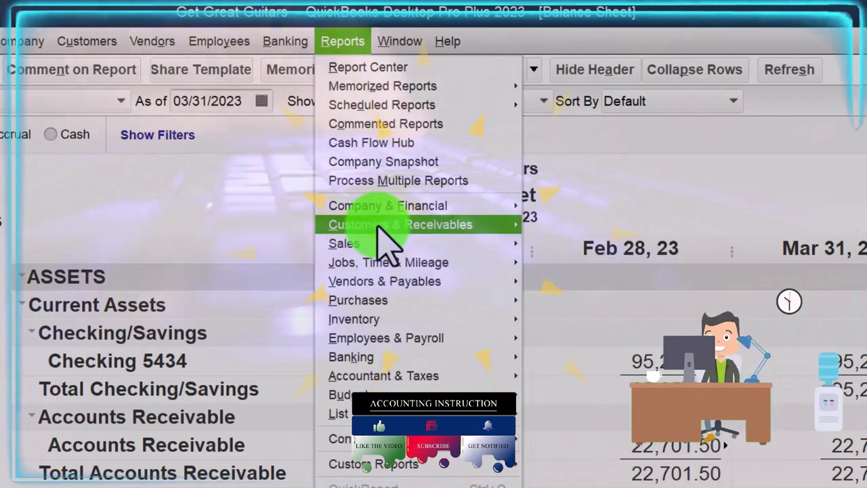
pyautogui.moveTo(521, 224)
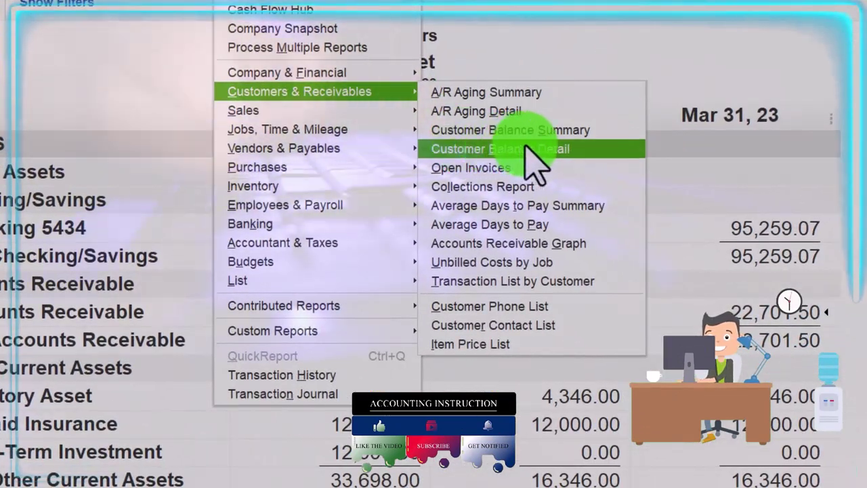
pyautogui.click(632, 145)
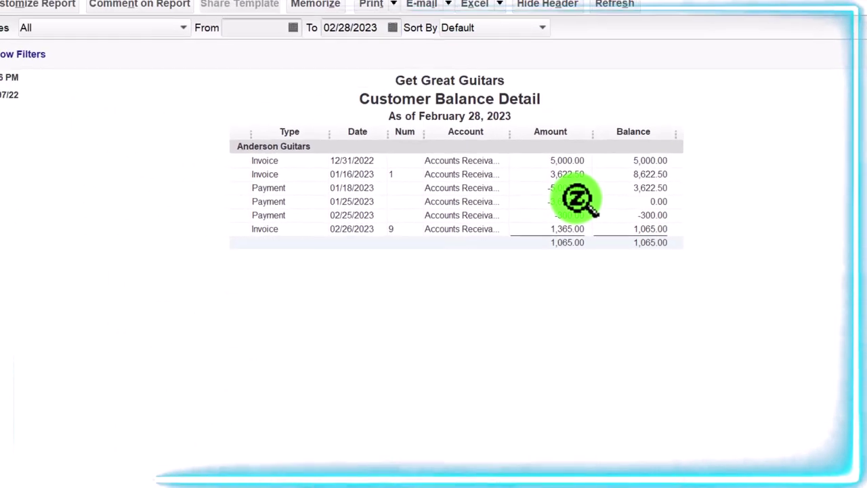
pyautogui.scroll(-7, 573, 291)
pyautogui.scroll(-5, 570, 298)
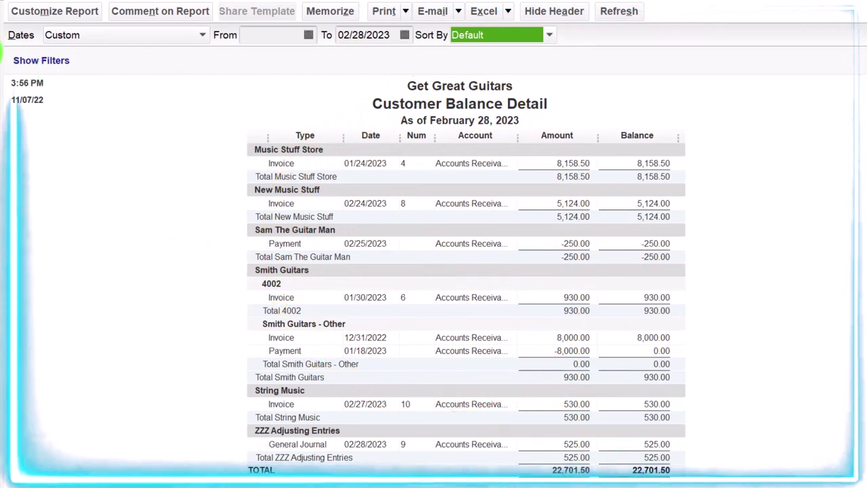
pyautogui.press('Escape')
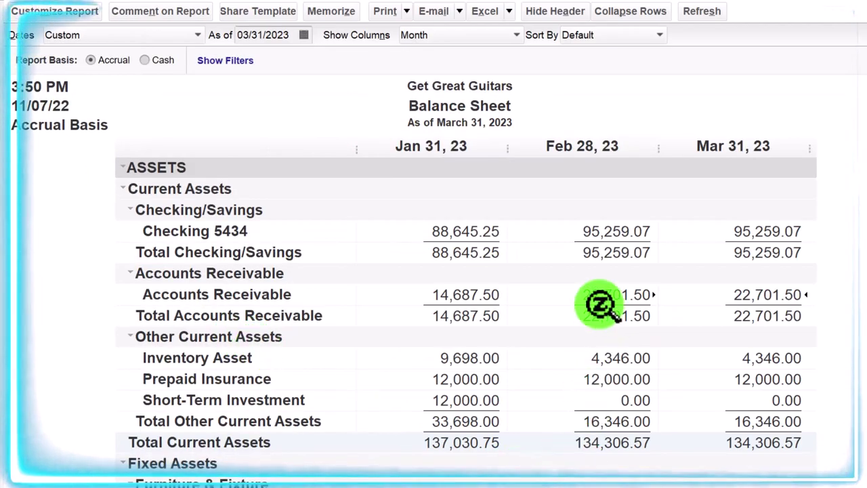
pyautogui.doubleClick(601, 304)
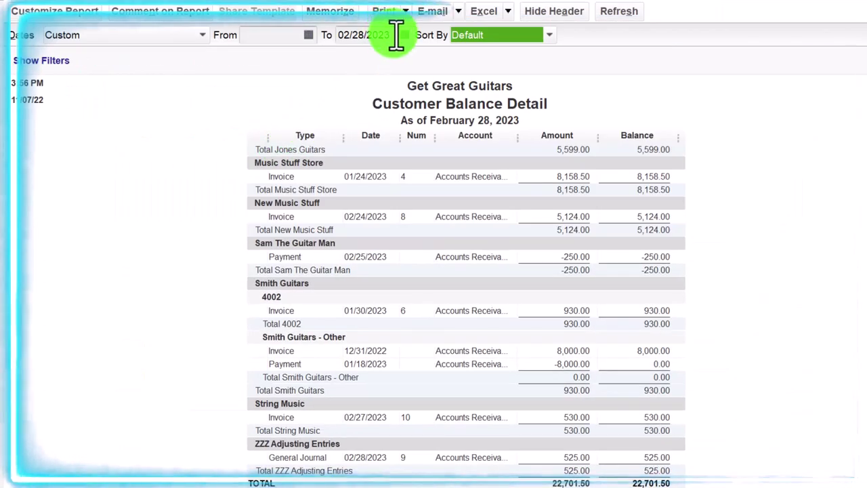
# Set the Customer Balance Detail report's end date to 03/31/2023 and review the ZZZ Adjusting Entries and Anderson Guitars transactions
pyautogui.click(397, 35)
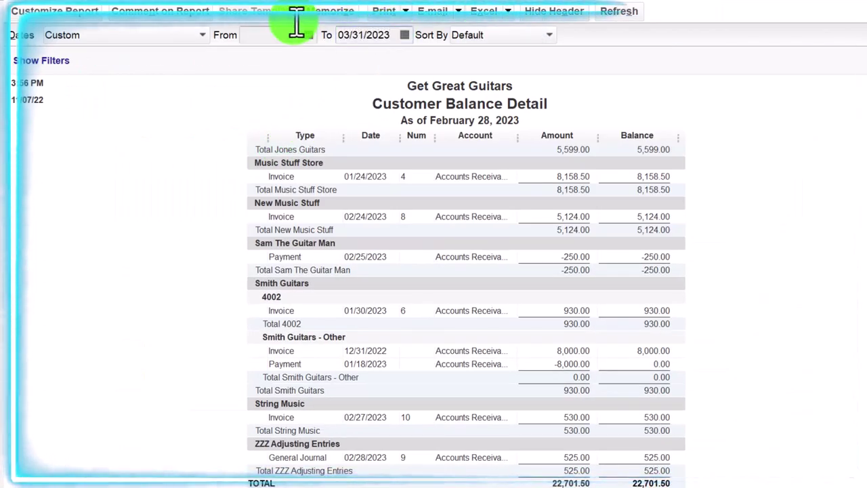
pyautogui.write('03/31/2023')
pyautogui.press('Tab')
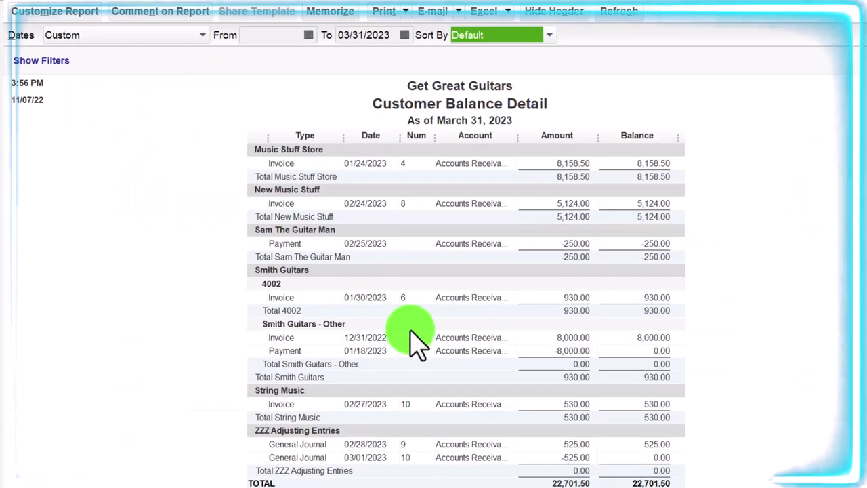
pyautogui.scroll(-1, 412, 339)
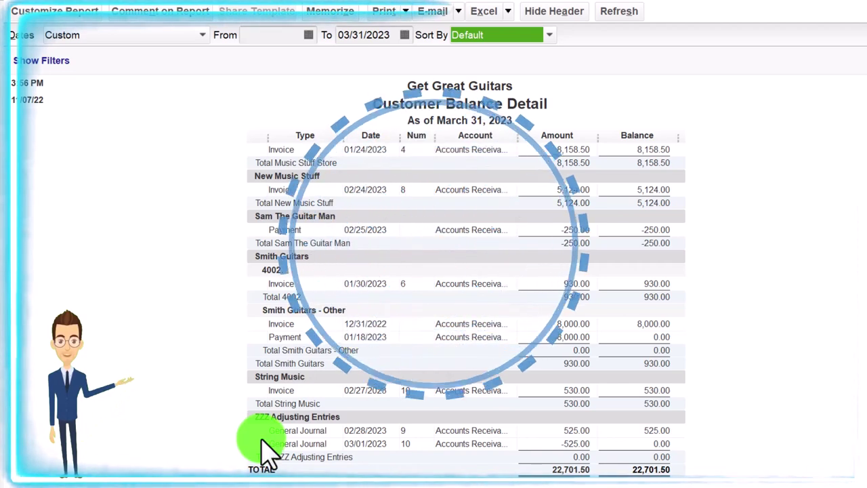
pyautogui.scroll(20, 269, 446)
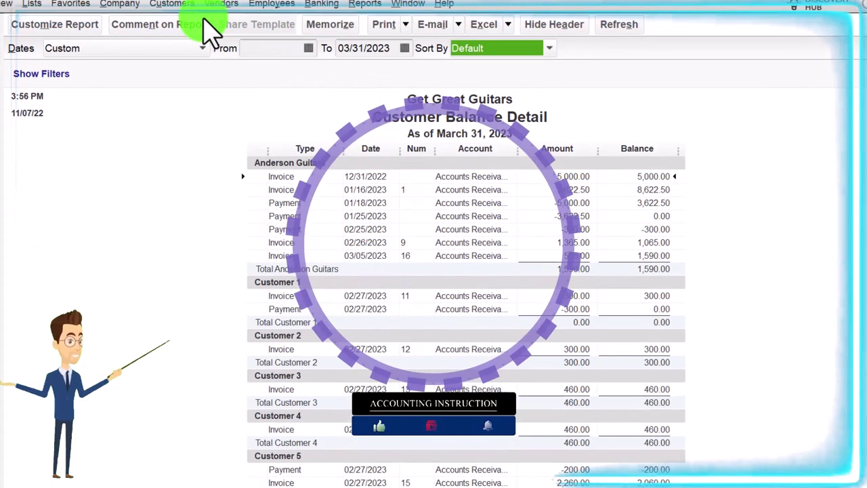
# Open the Customer Center and compare the transactions of ZZZ Adjusting Entries and Anderson Guitars
pyautogui.click(169, 31)
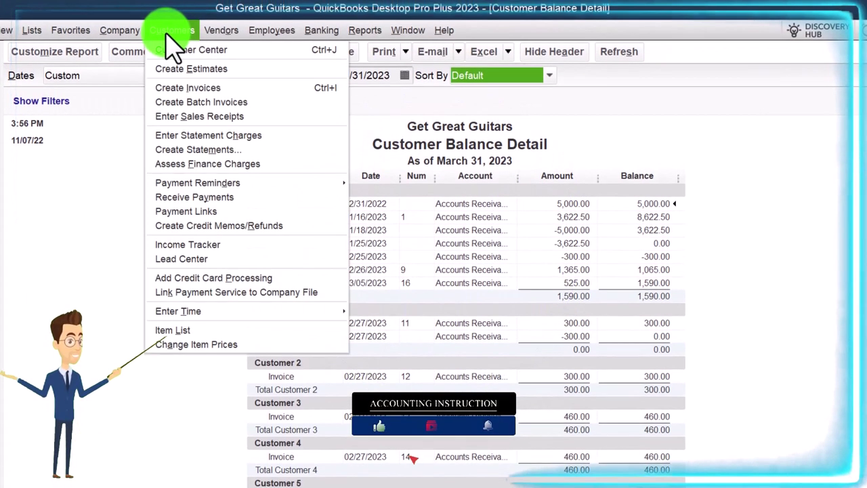
pyautogui.click(231, 52)
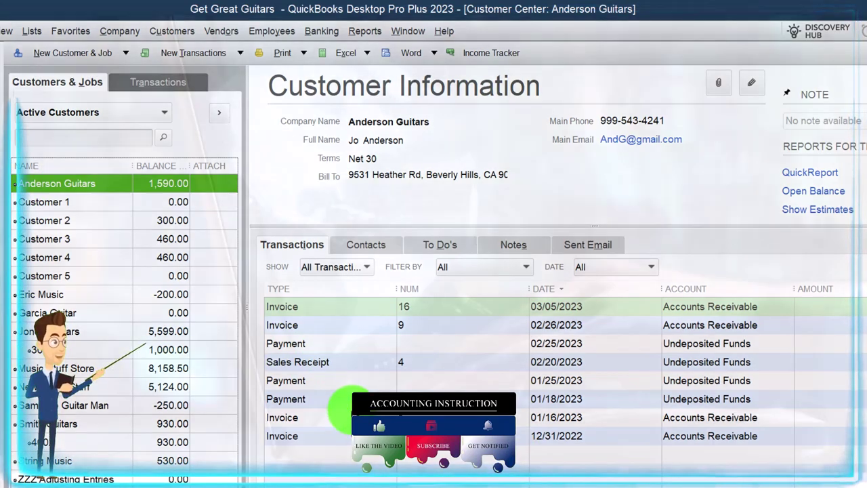
pyautogui.click(61, 479)
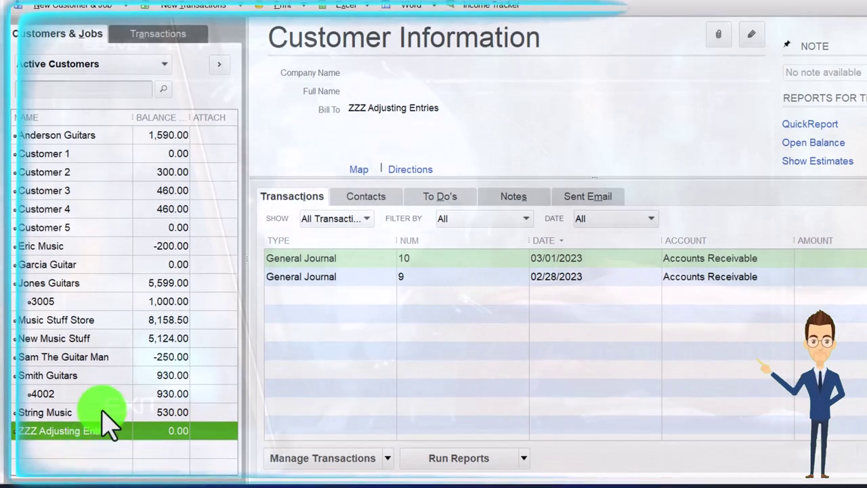
pyautogui.click(59, 136)
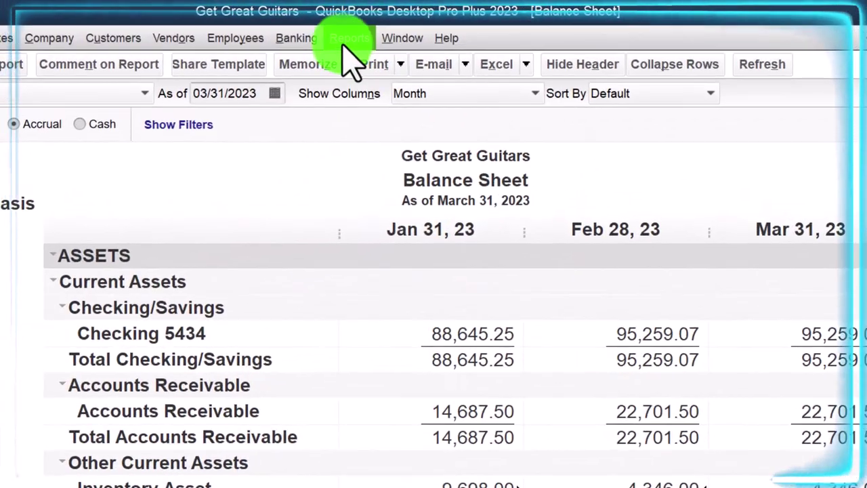
# Run the Inventory Valuation Summary report as of 02/28/2023
pyautogui.click(347, 41)
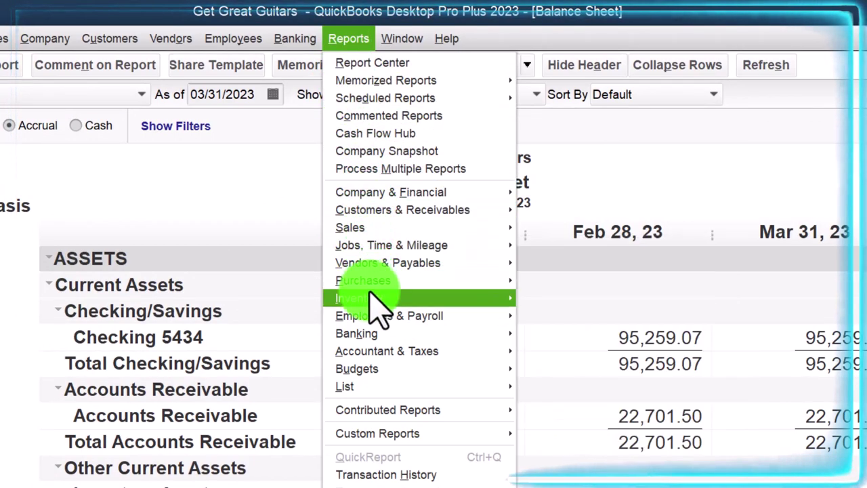
pyautogui.moveTo(427, 299)
pyautogui.click(545, 298)
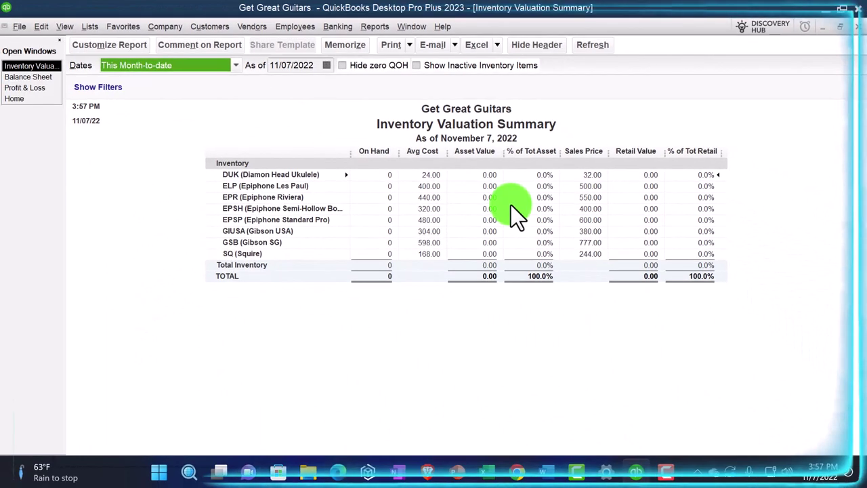
pyautogui.press('Tab')
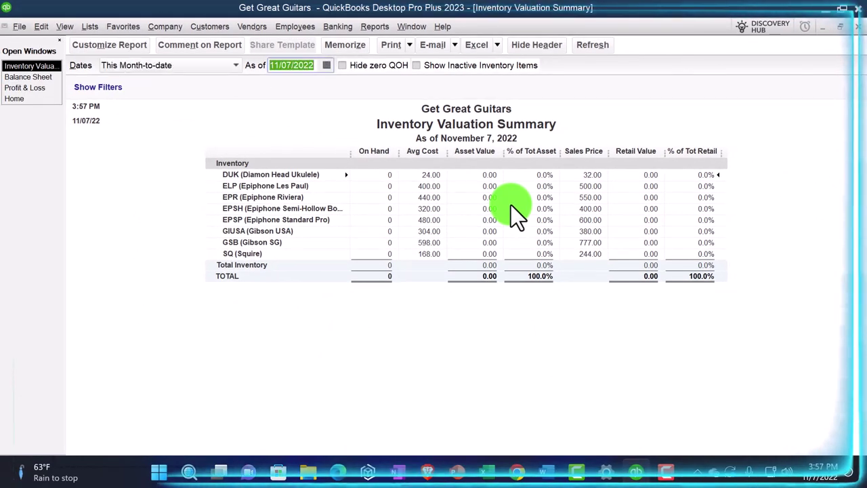
pyautogui.write('02/2')
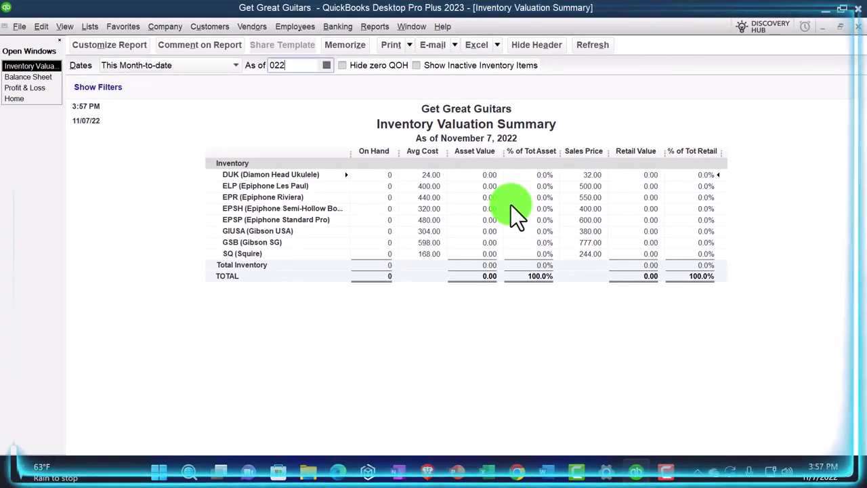
pyautogui.write('8/2023')
pyautogui.press('Tab')
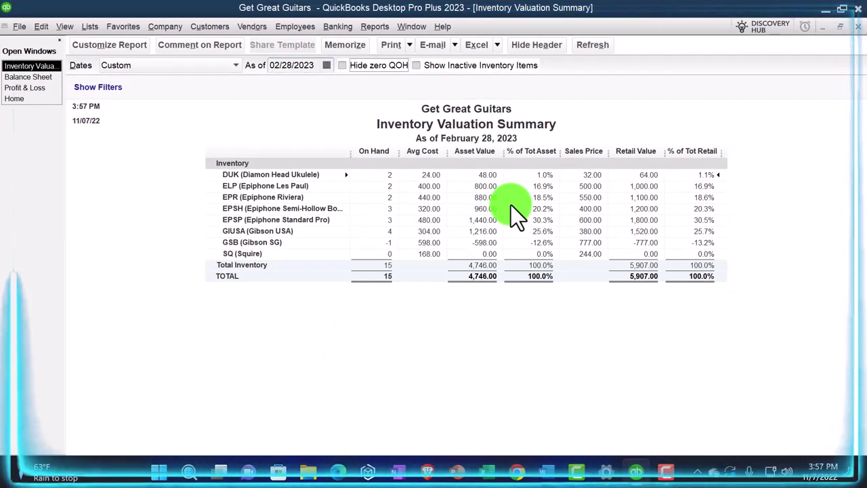
# Open the Windows Calculator and keep it on top in compact view beside the inventory report
pyautogui.click(191, 469)
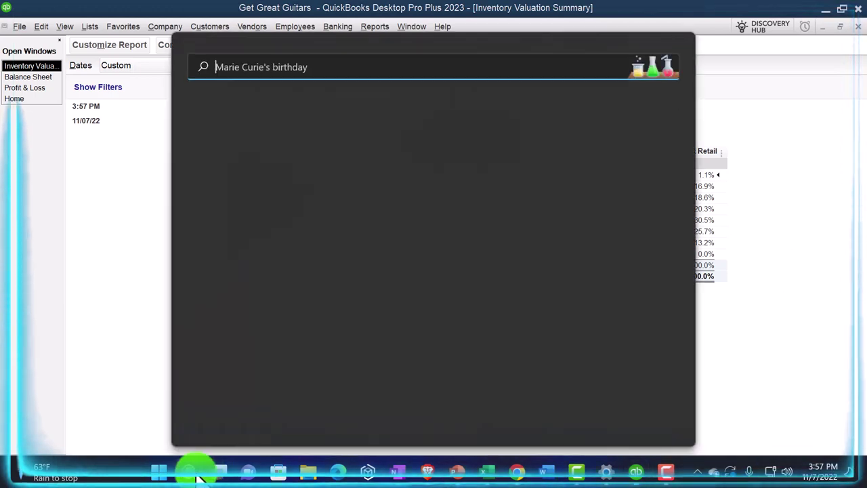
pyautogui.click(248, 265)
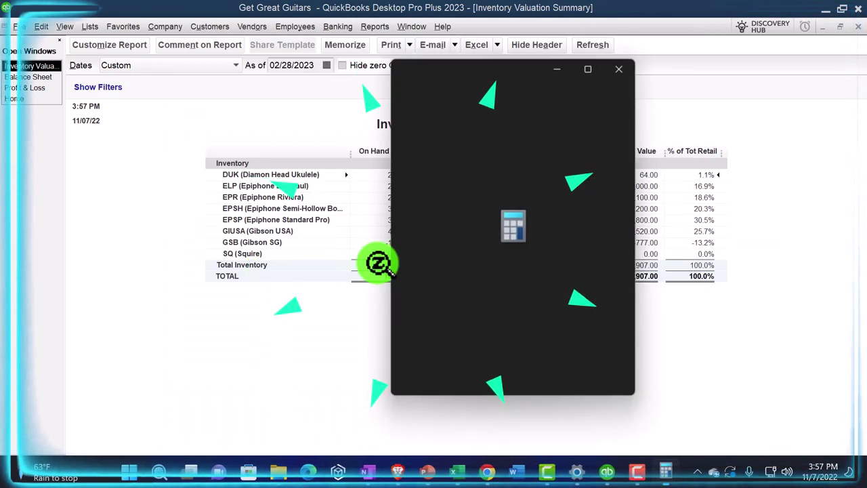
pyautogui.click(499, 100)
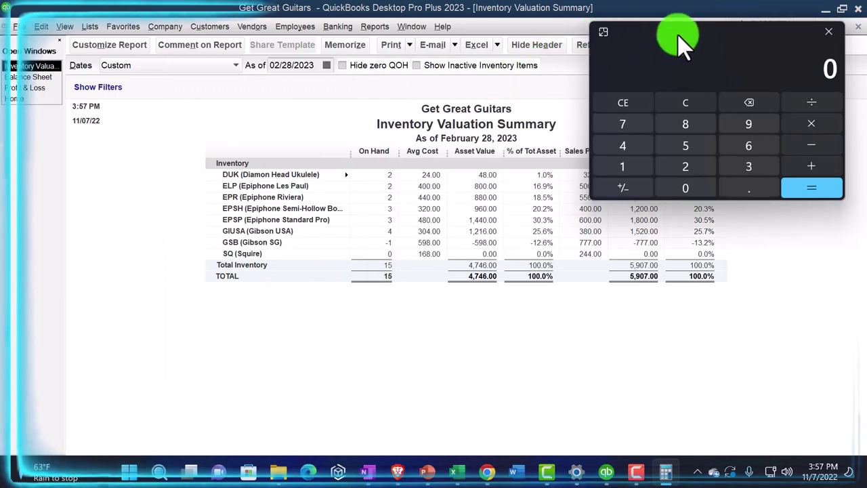
# Subtract the Balance Sheet's February inventory asset of 4,346 from the inventory valuation total of 4,746 in the calculator
pyautogui.moveTo(681, 35); pyautogui.dragTo(309, 294)
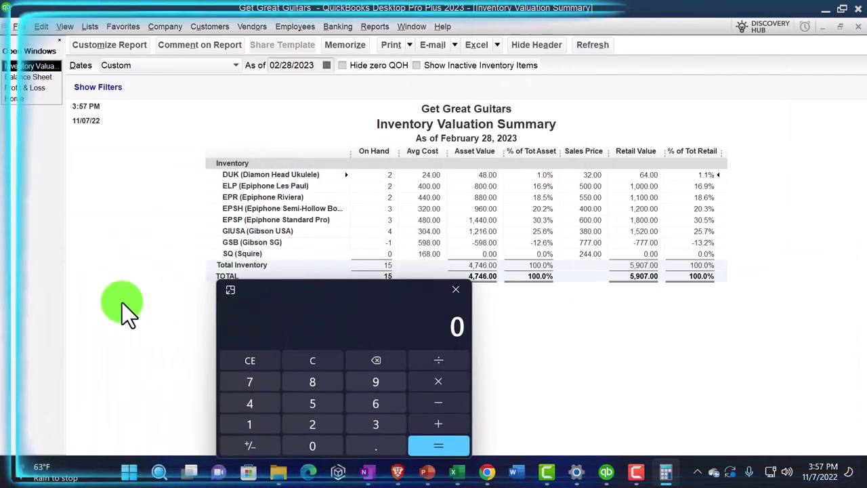
pyautogui.write('4,746')
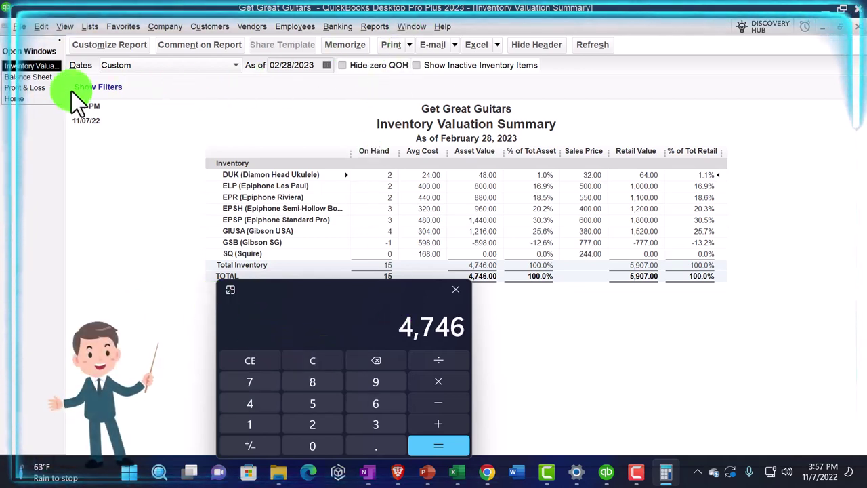
pyautogui.click(30, 77)
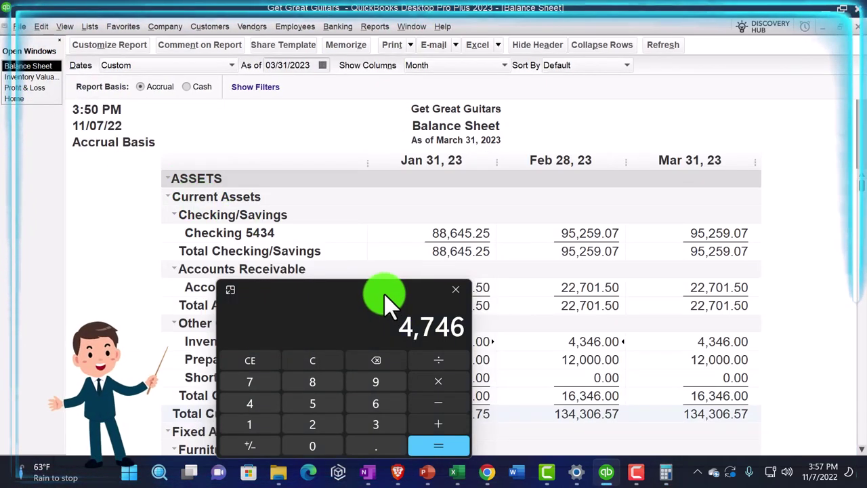
pyautogui.moveTo(386, 303); pyautogui.dragTo(349, 120)
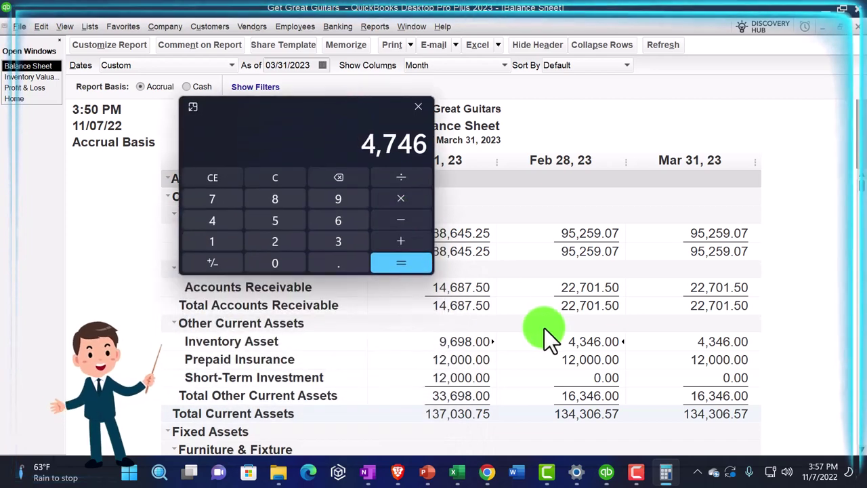
pyautogui.write('346')
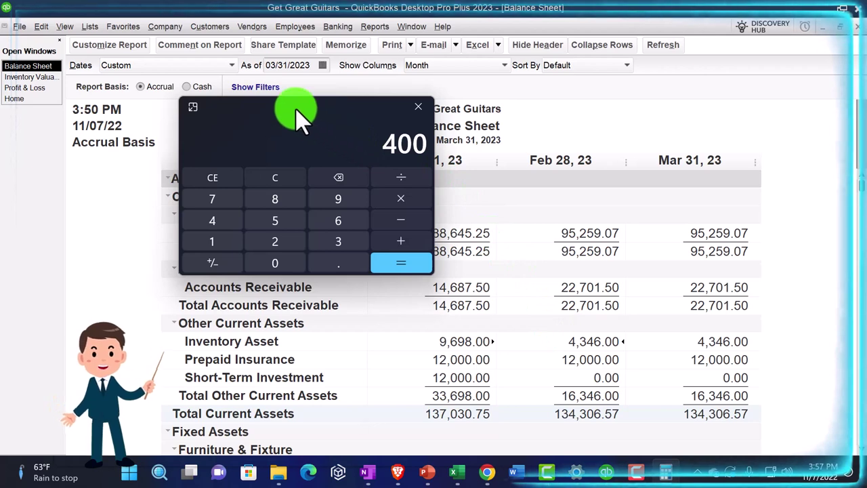
pyautogui.moveTo(300, 120); pyautogui.dragTo(626, 142)
pyautogui.click(763, 134)
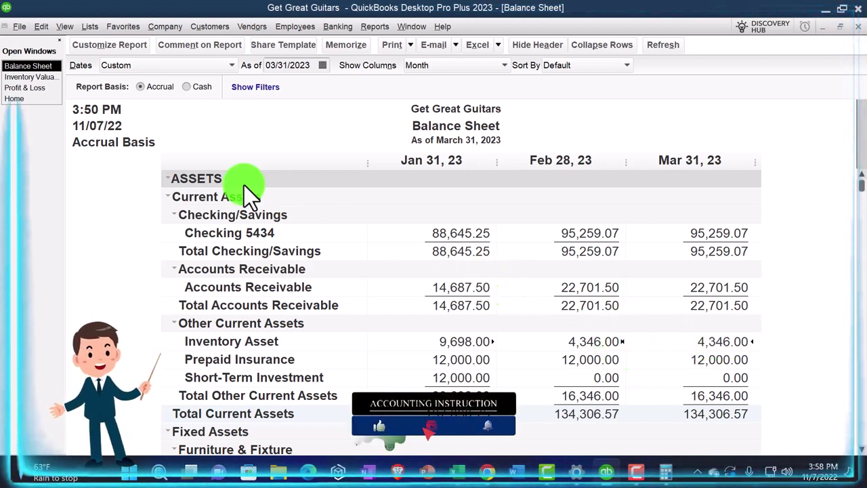
# Set the Inventory Valuation Summary's date to 03/31/2023 and compare its total with the Balance Sheet's March inventory asset
pyautogui.click(47, 78)
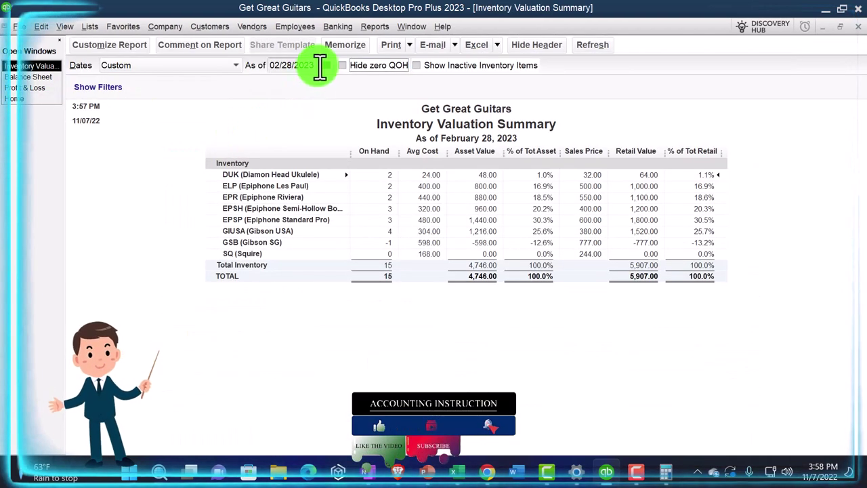
pyautogui.click(320, 65)
pyautogui.write('0331')
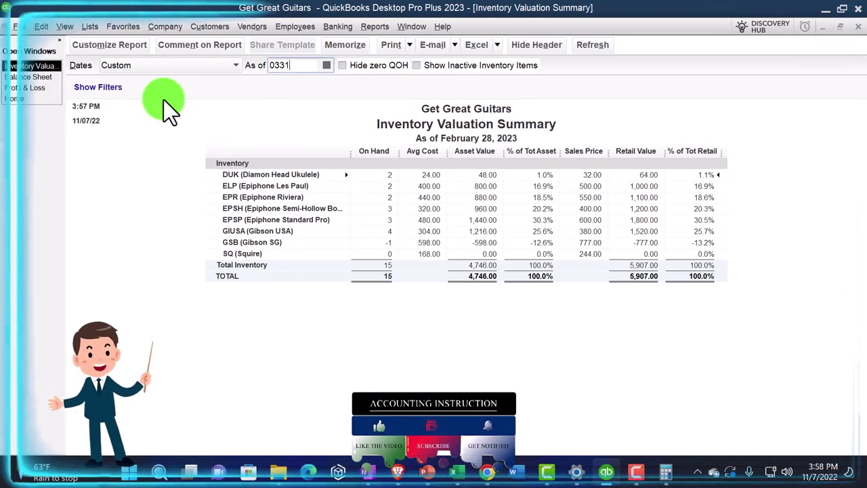
pyautogui.press('Tab')
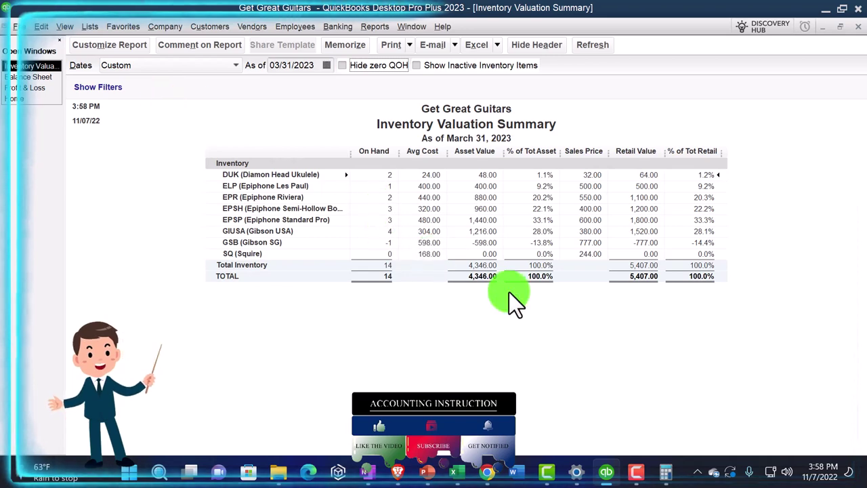
pyautogui.click(31, 76)
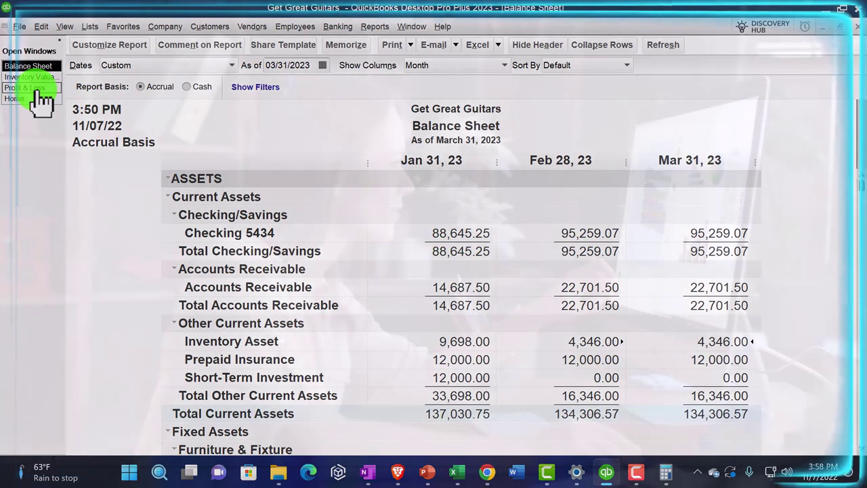
# Run the Sales by Customer Summary report from 01/01/2023 to 02/28/2023 after viewing the Profit & Loss
pyautogui.click(40, 88)
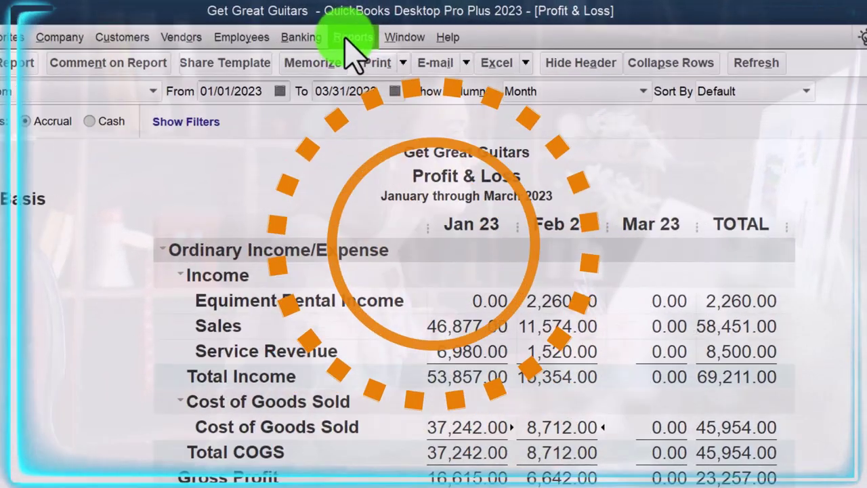
pyautogui.click(350, 38)
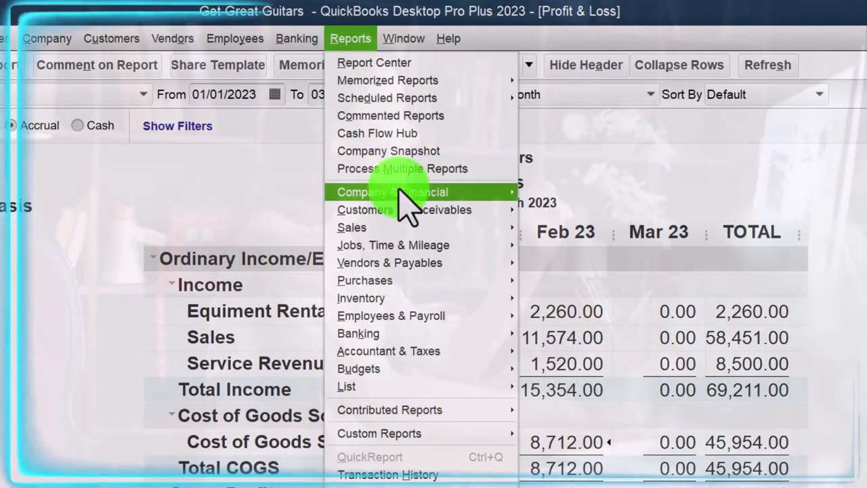
pyautogui.moveTo(387, 227)
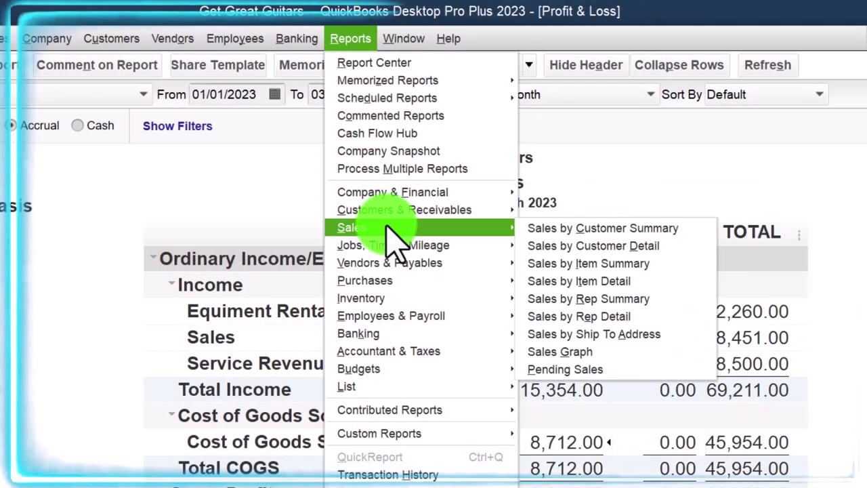
pyautogui.click(558, 230)
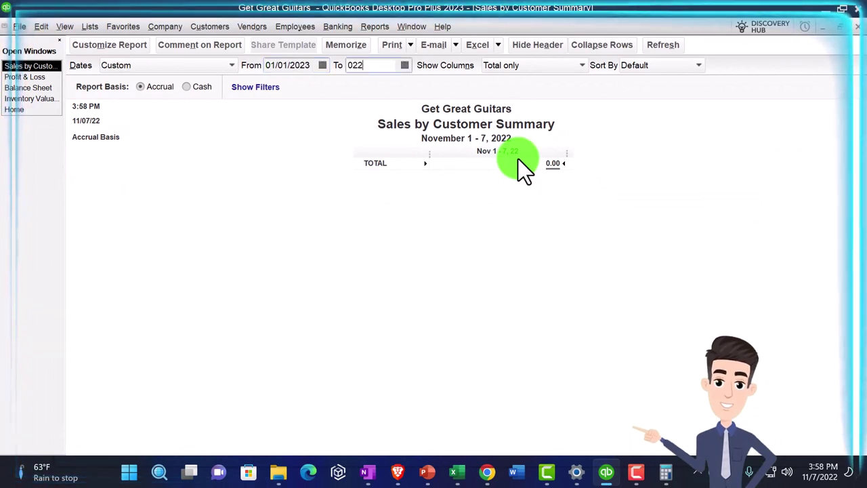
pyautogui.write('022823')
pyautogui.press('Tab')
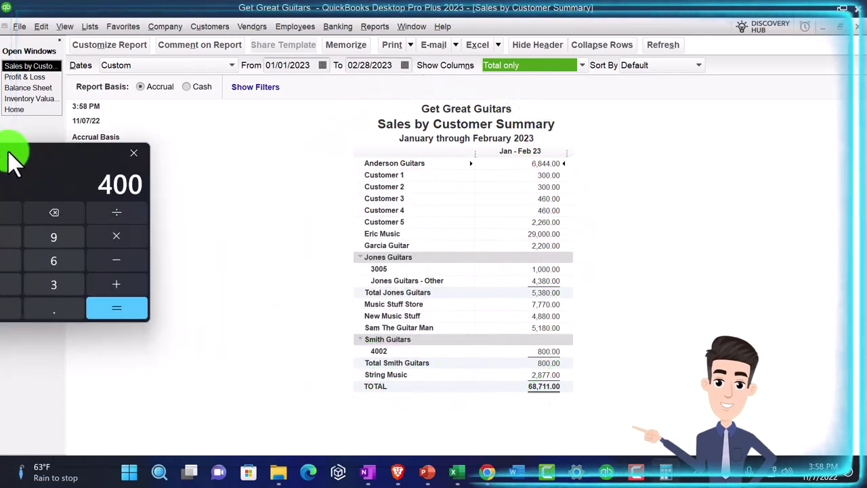
# Subtract the Profit & Loss total income of 69,211 from the customer sales total of 68,711 in the calculator
pyautogui.moveTo(13, 163); pyautogui.dragTo(194, 113)
pyautogui.click(178, 177)
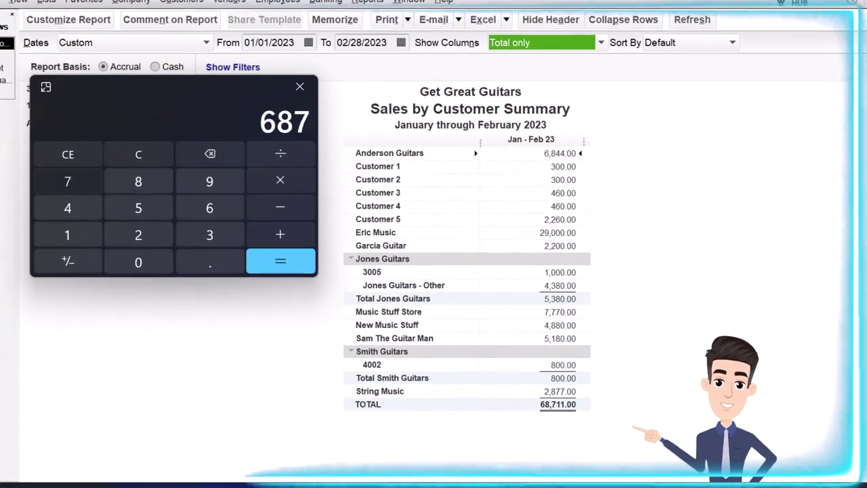
pyautogui.write('11')
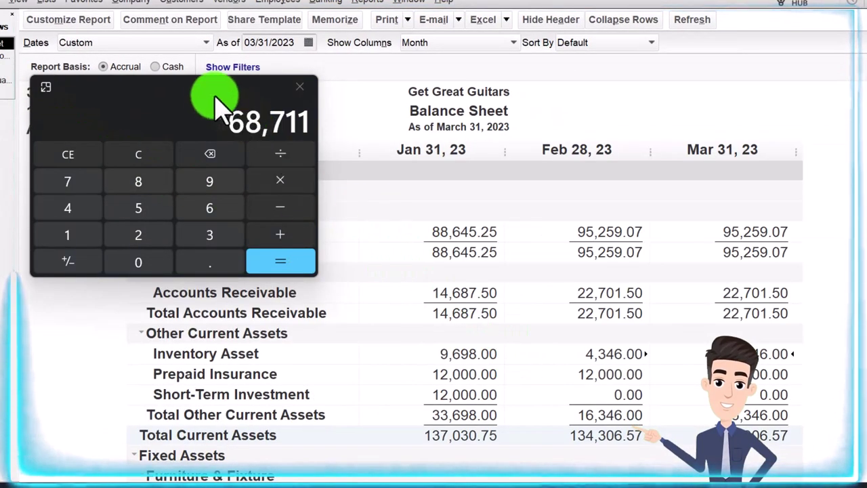
pyautogui.moveTo(217, 88); pyautogui.dragTo(81, 188)
pyautogui.click(5, 68)
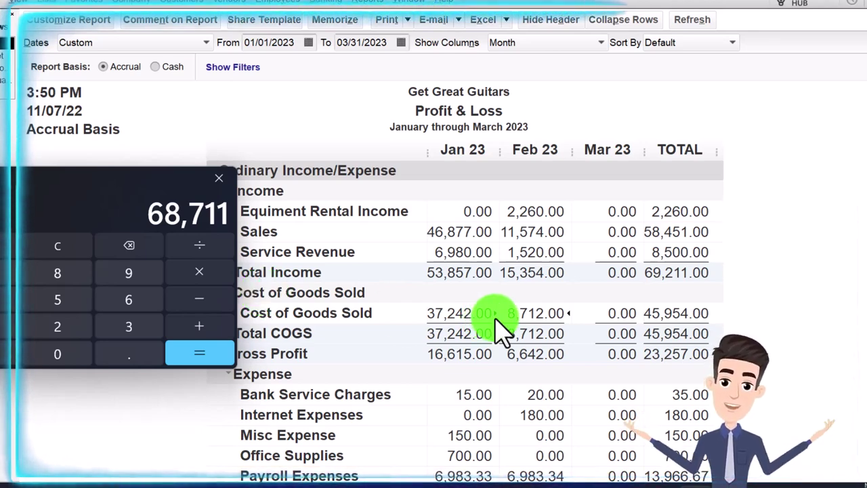
pyautogui.click(467, 274)
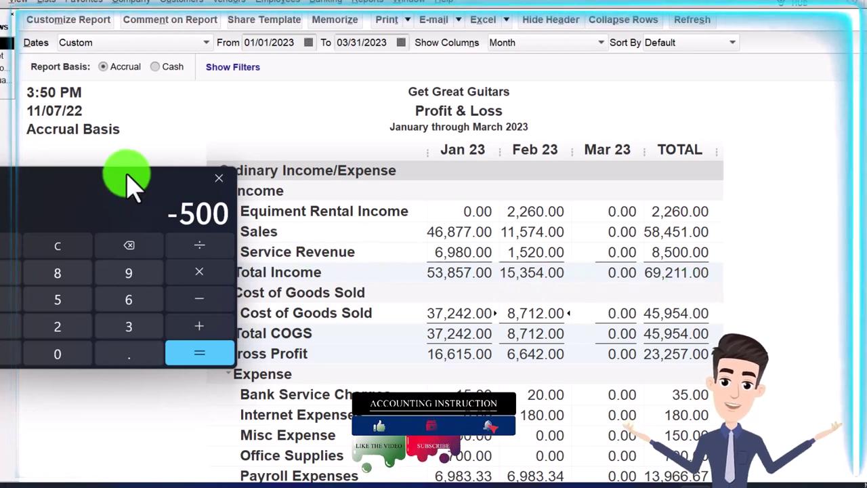
pyautogui.moveTo(132, 180); pyautogui.dragTo(866, 191)
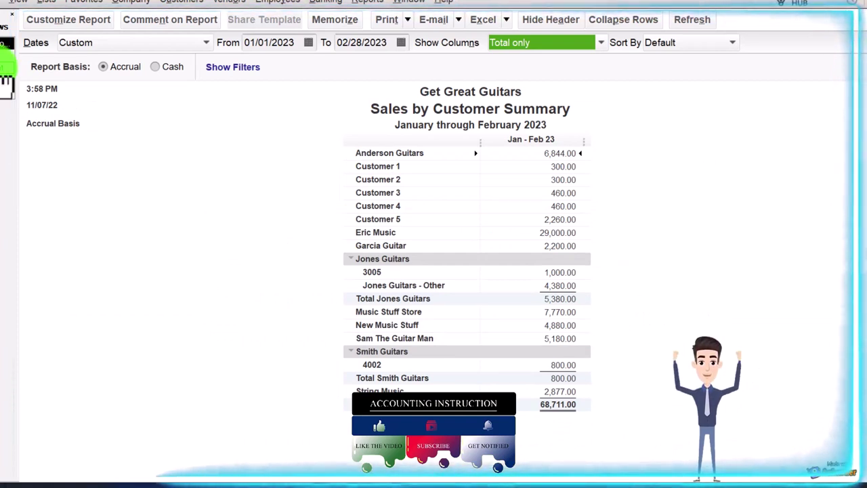
# Set the Sales by Customer Summary's end date to 03/31/2023 and compare its total with the Profit & Loss total income
pyautogui.moveTo(391, 46); pyautogui.dragTo(328, 44)
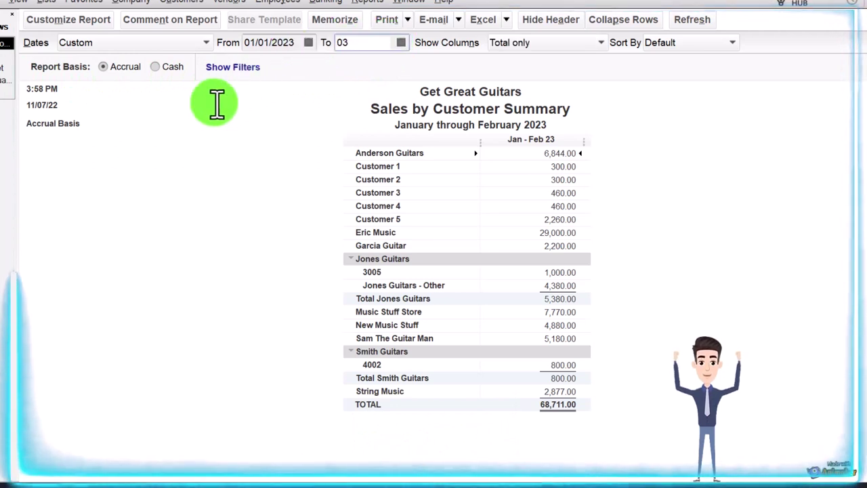
pyautogui.write('03/31/2')
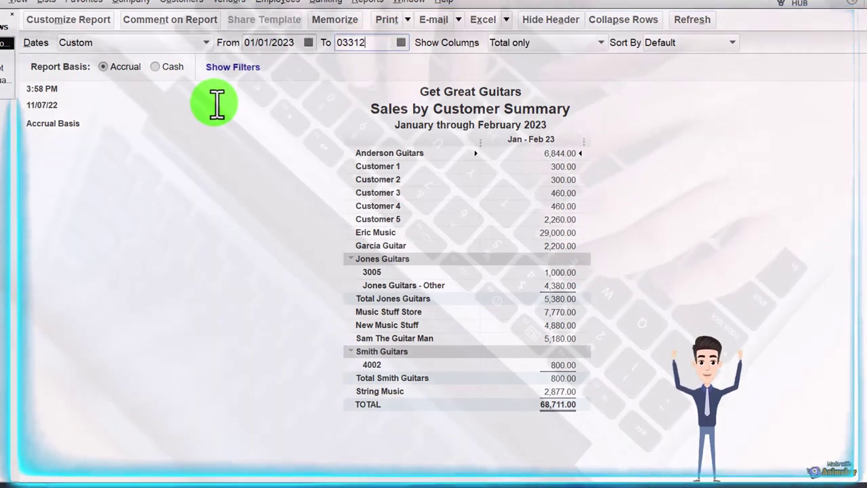
pyautogui.write('023')
pyautogui.press('Tab')
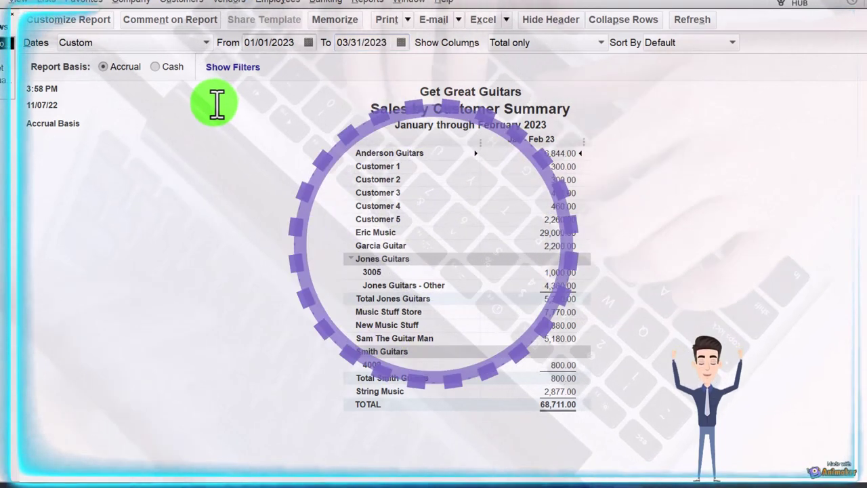
pyautogui.click(559, 430)
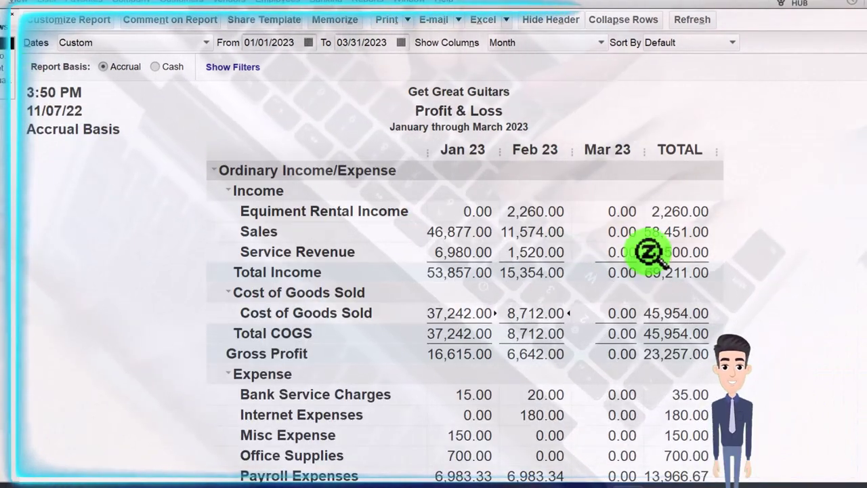
pyautogui.click(667, 272)
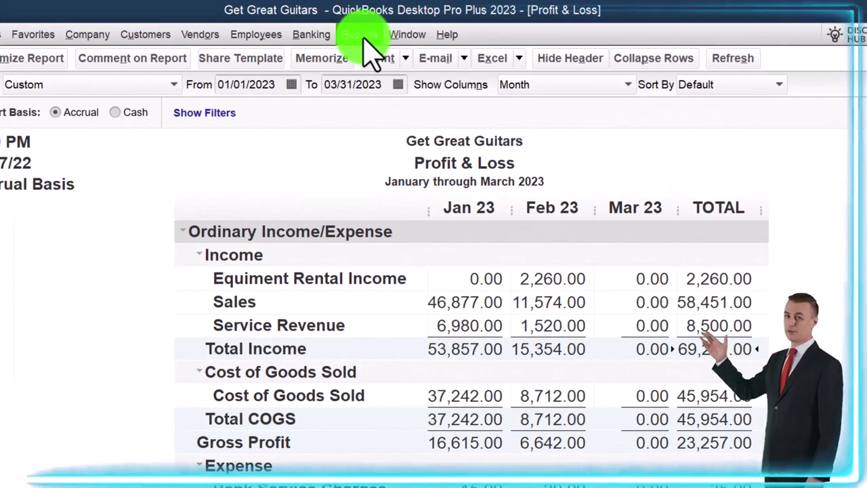
# Run the Journal report for 02/28/2023 only
pyautogui.click(359, 34)
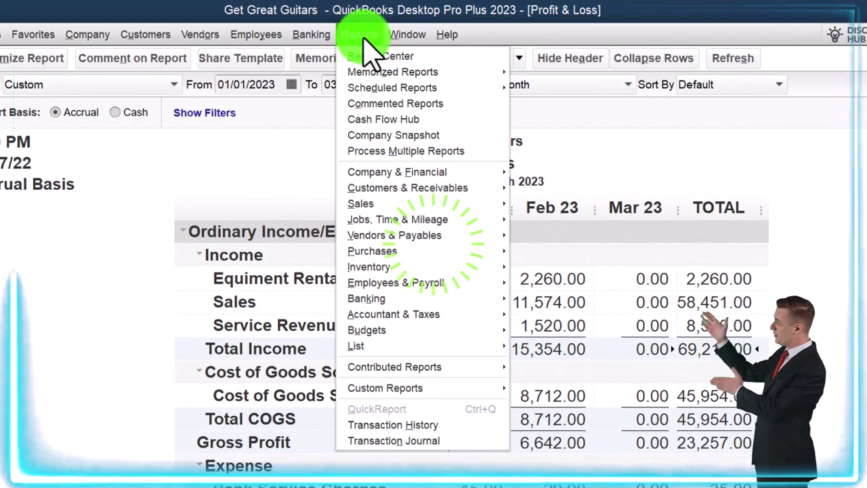
pyautogui.click(388, 205)
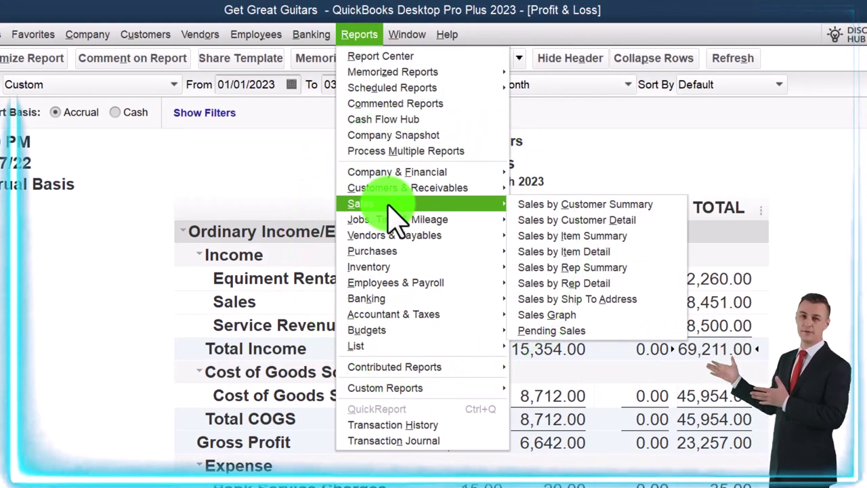
pyautogui.moveTo(403, 319)
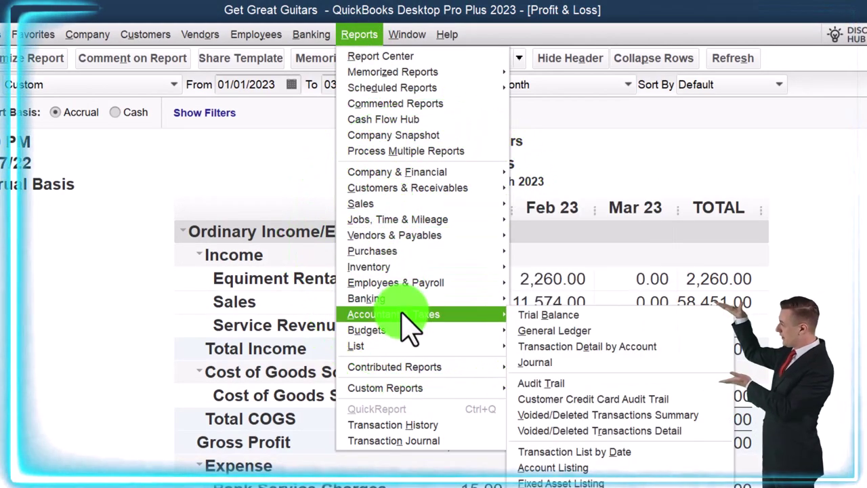
pyautogui.click(535, 331)
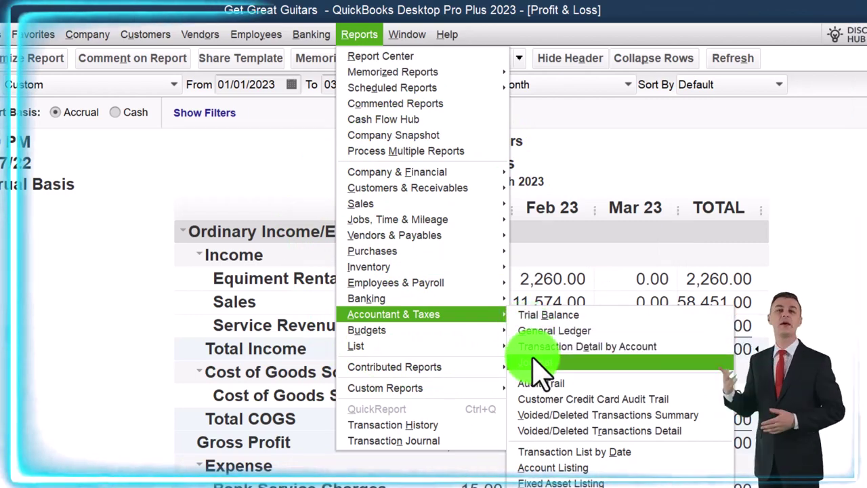
pyautogui.click(477, 308)
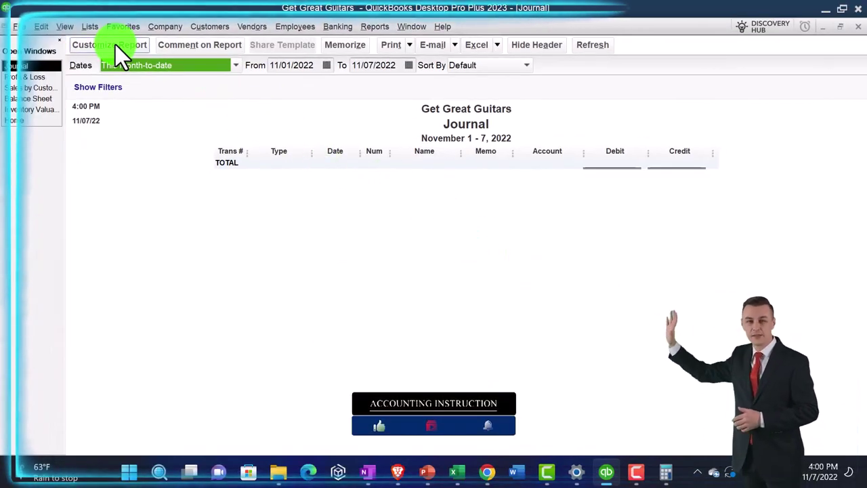
pyautogui.press('Tab')
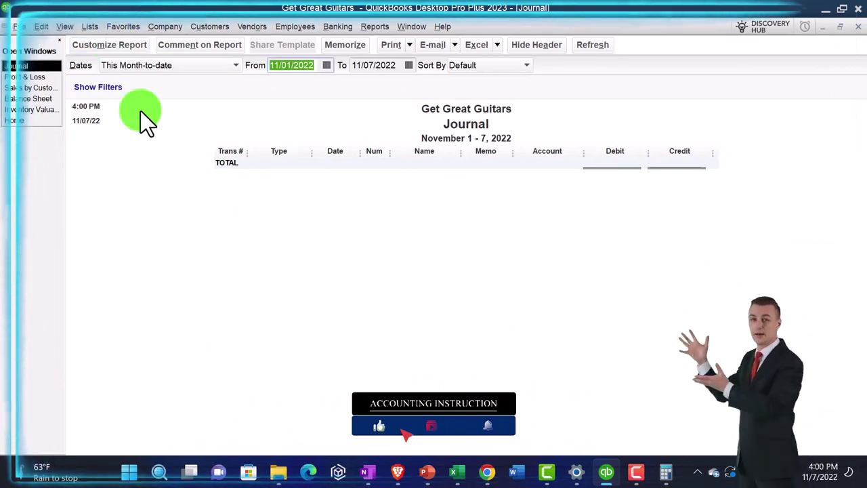
pyautogui.write('022823')
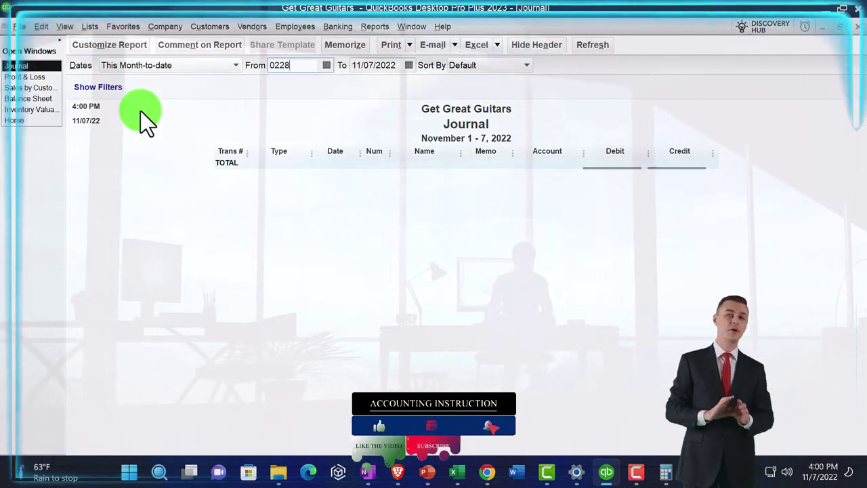
pyautogui.press('Tab')
pyautogui.write('02/28/2023')
pyautogui.press('Tab')
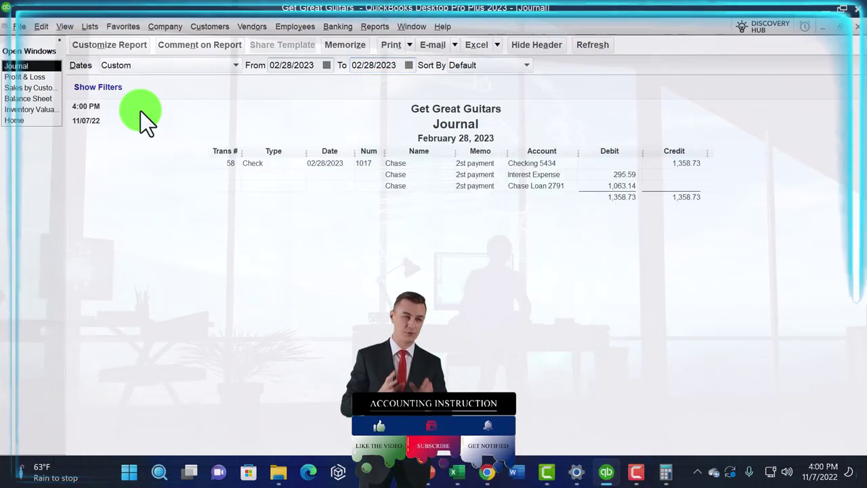
# Enlarge the Journal report's font for the column labels and all related report text
pyautogui.click(115, 48)
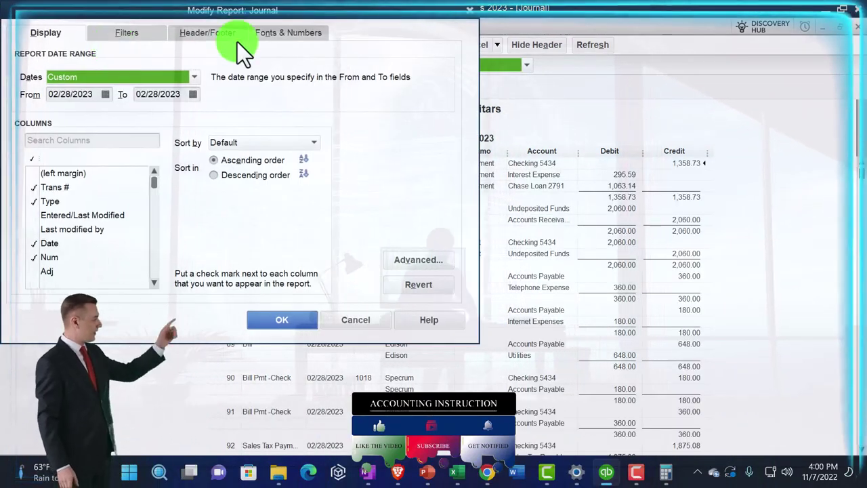
pyautogui.click(265, 34)
pyautogui.click(230, 205)
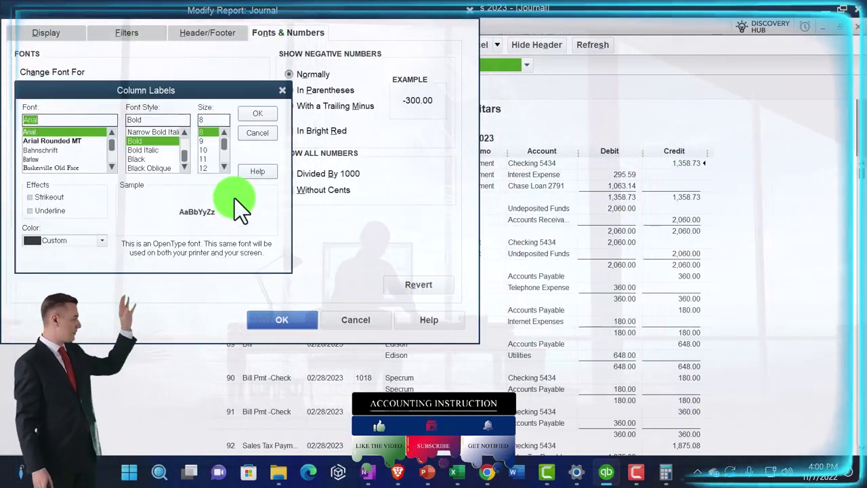
pyautogui.click(255, 114)
pyautogui.click(378, 147)
pyautogui.click(287, 318)
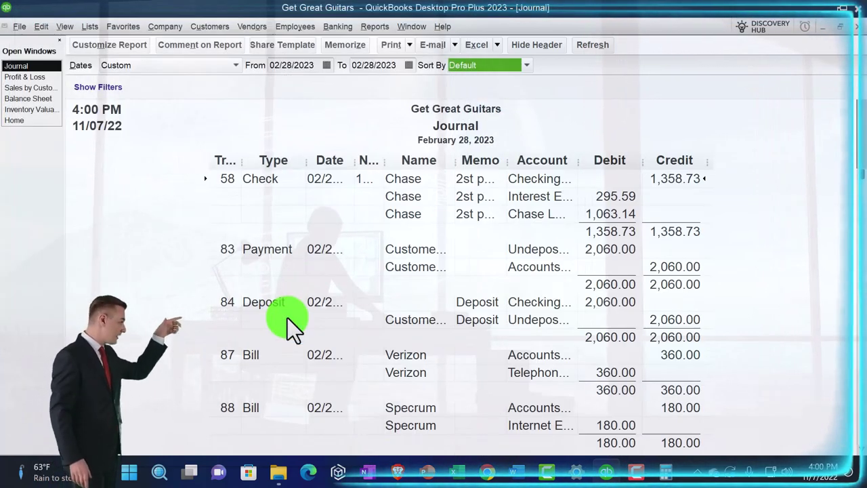
# Widen the Journal report's Date, Num, Memo and Account columns so their contents show in full
pyautogui.moveTo(352, 161); pyautogui.dragTo(426, 163)
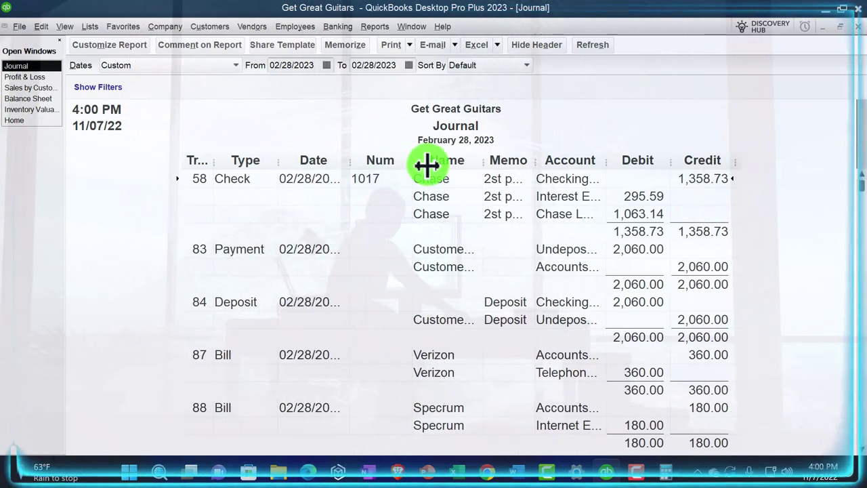
pyautogui.moveTo(361, 162); pyautogui.dragTo(380, 163)
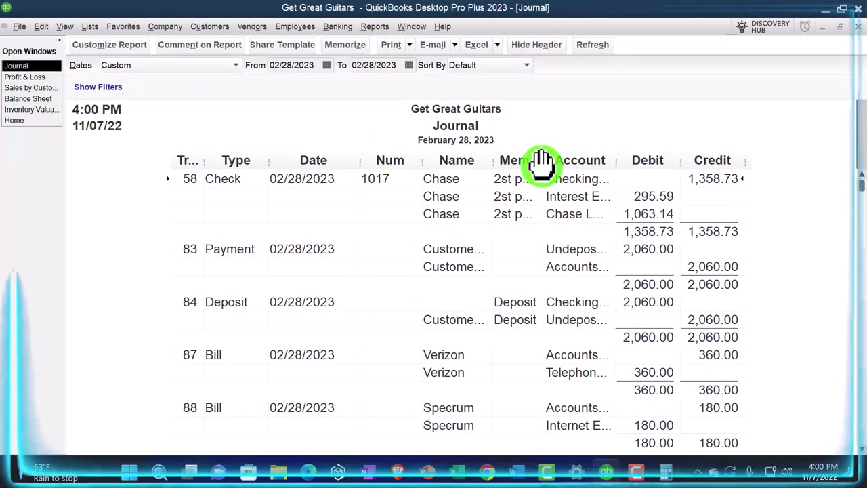
pyautogui.moveTo(597, 161); pyautogui.dragTo(678, 164)
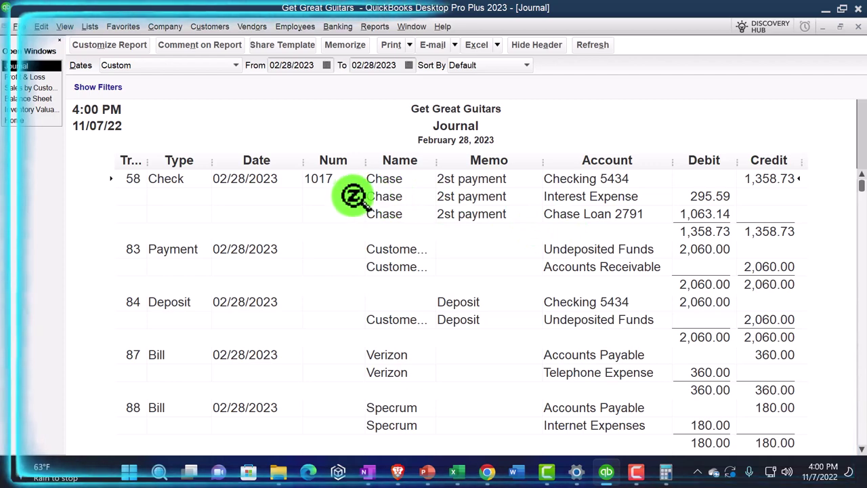
# Filter the Journal report by transaction type to show only Journal transactions
pyautogui.click(107, 46)
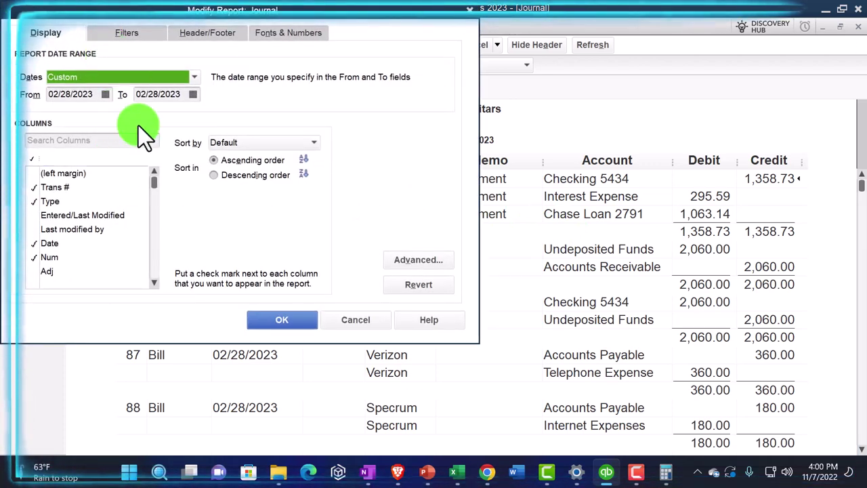
pyautogui.click(122, 34)
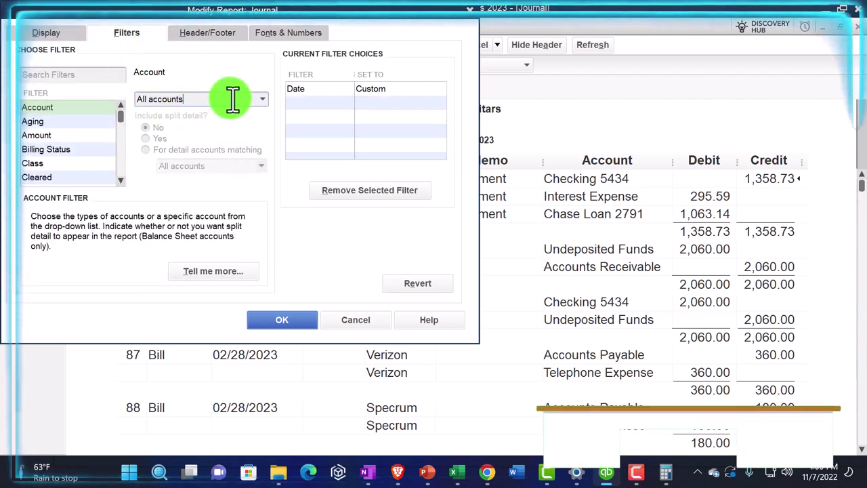
pyautogui.click(261, 99)
pyautogui.scroll(-4, 297, 312)
pyautogui.scroll(-20, 298, 321)
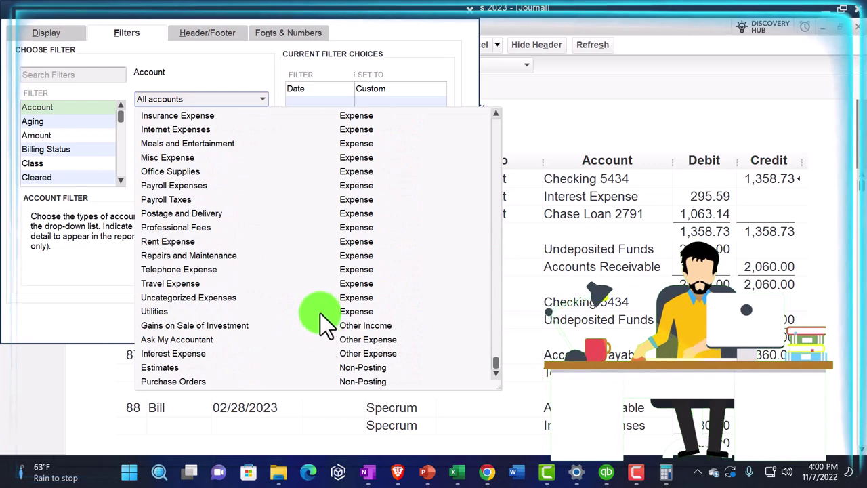
pyautogui.click(234, 65)
pyautogui.moveTo(119, 118); pyautogui.dragTo(127, 189)
pyautogui.click(57, 107)
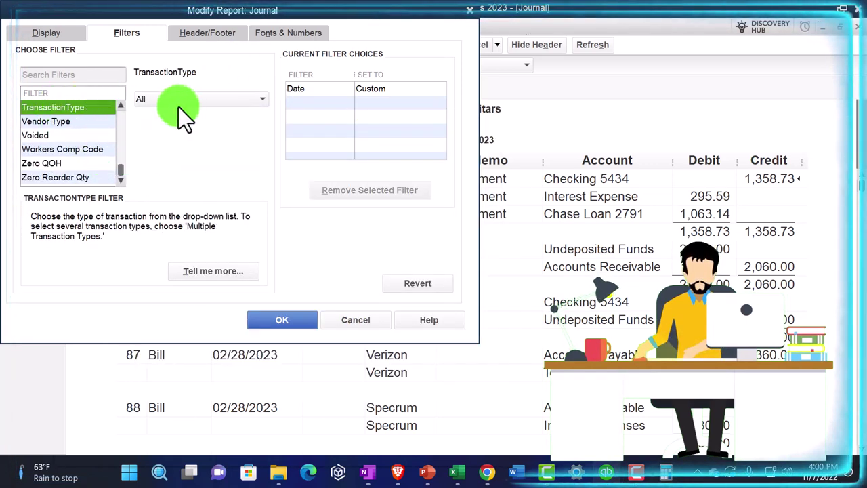
pyautogui.click(190, 102)
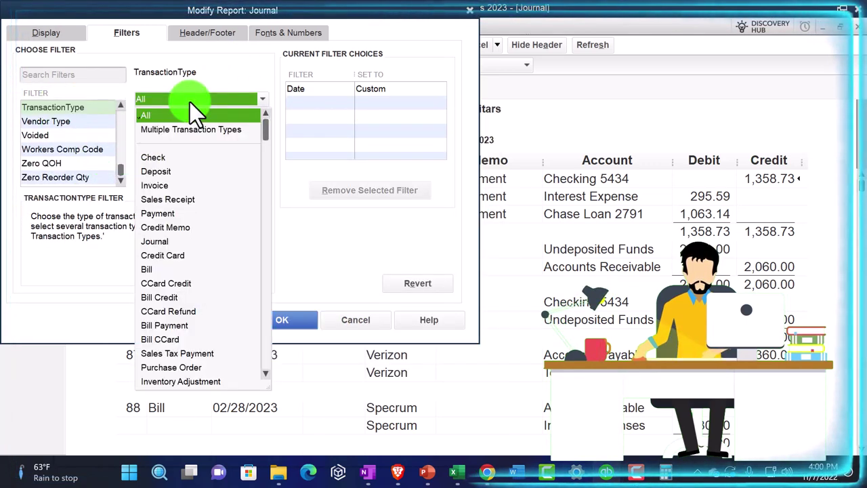
pyautogui.click(157, 241)
pyautogui.click(293, 318)
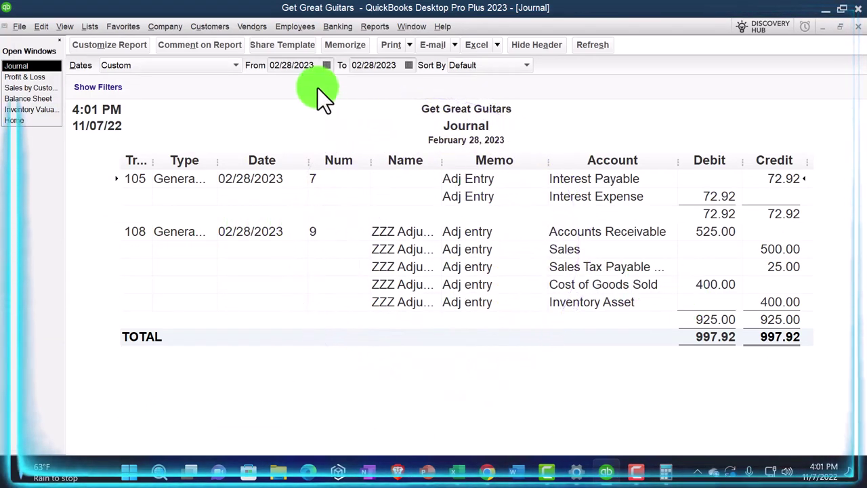
# Set the filtered Journal report's start and end dates to 03/01/2023 to show the reversing entries
pyautogui.click(292, 65)
pyautogui.press('+')
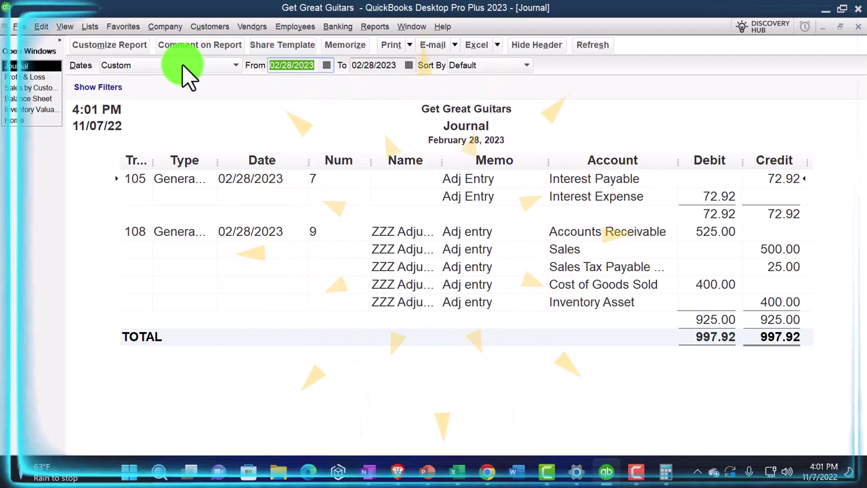
pyautogui.press('Tab')
pyautogui.press('Tab')
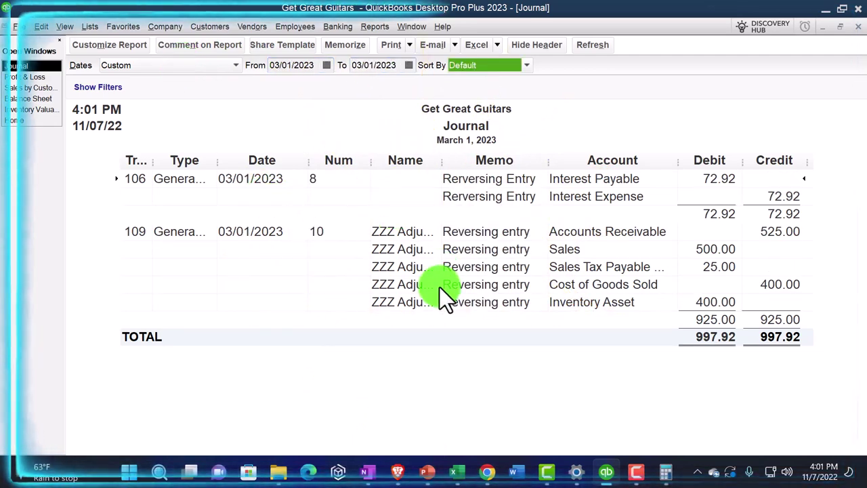
# Open the Trial Balance report from the accountant and taxes reports
pyautogui.click(374, 27)
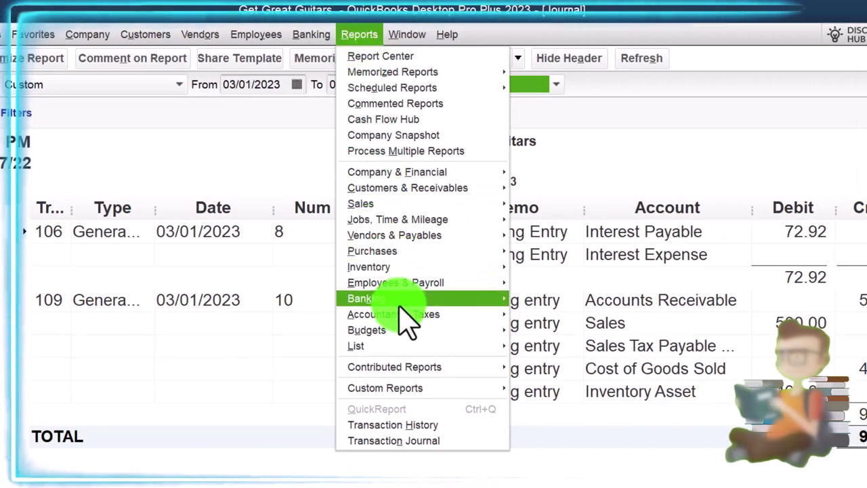
pyautogui.click(550, 313)
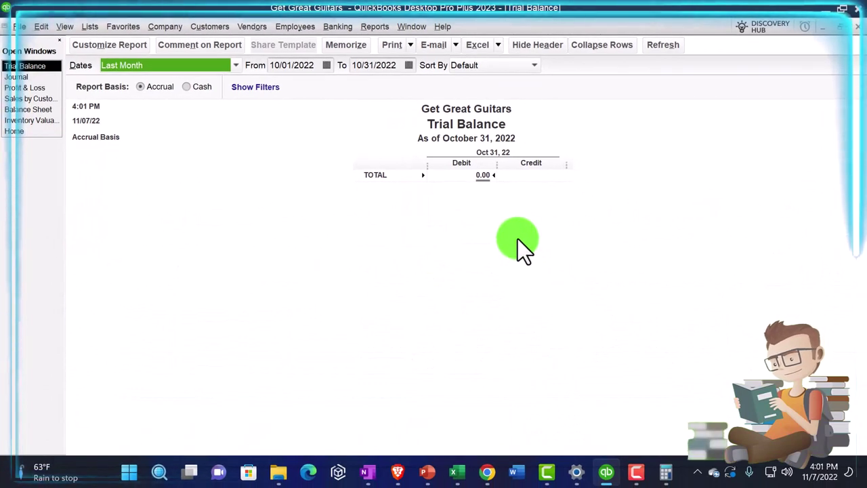
pyautogui.press('Tab')
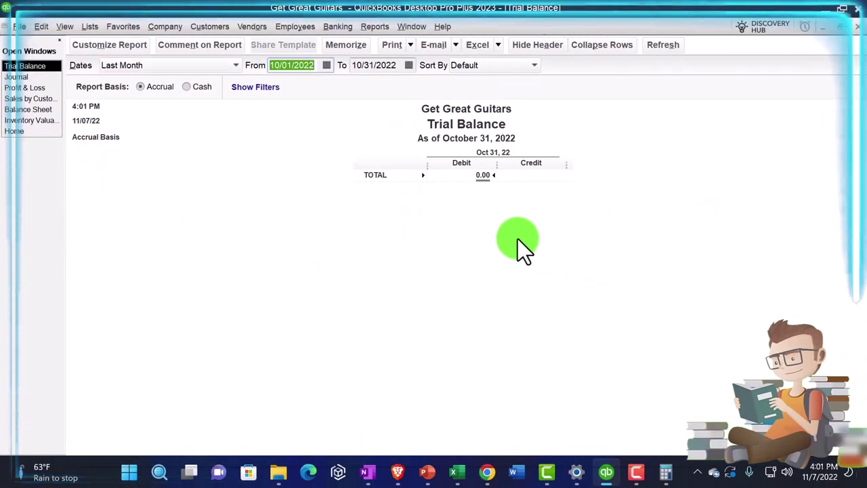
pyautogui.write('022823')
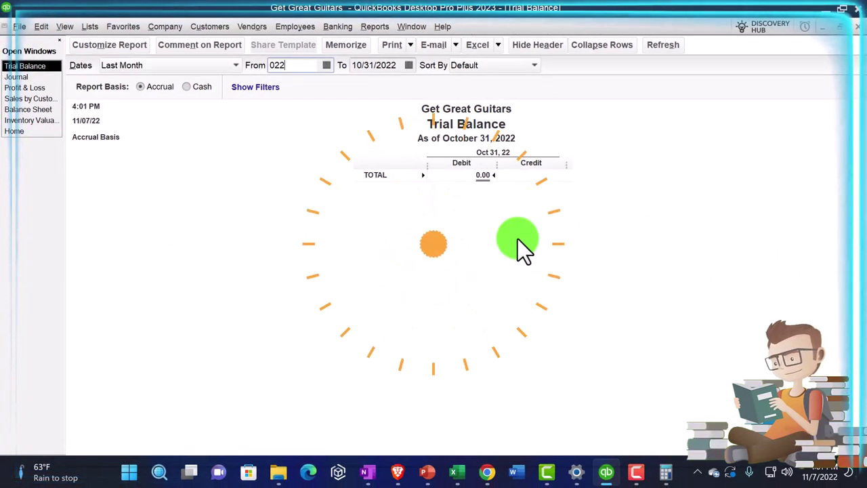
pyautogui.press('BackSpace')
pyautogui.press('BackSpace')
pyautogui.press('BackSpace')
pyautogui.press('BackSpace')
pyautogui.press('BackSpace')
pyautogui.press('BackSpace')
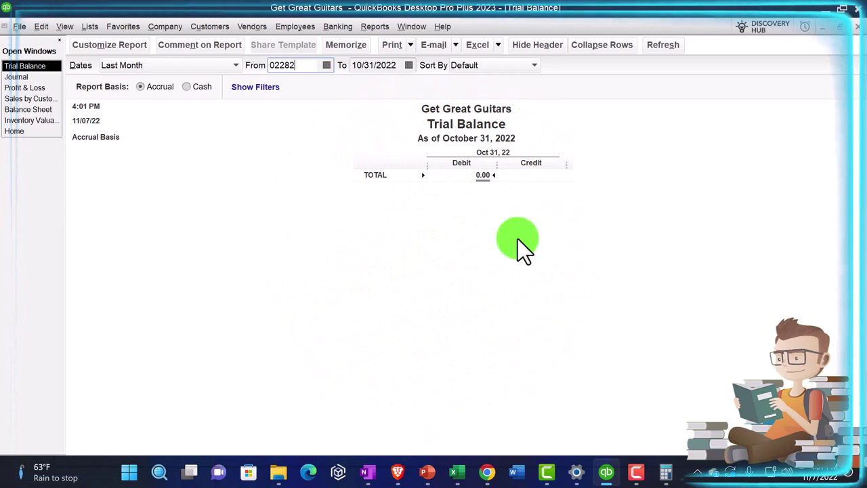
# Set the Trial Balance's date range from 01/01/2023 to 02/28/2023
pyautogui.write('0')
pyautogui.write('1/01/2023')
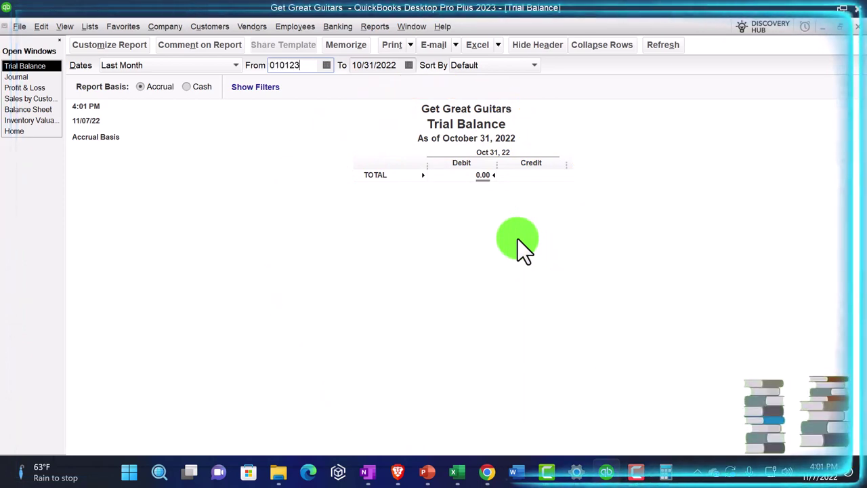
pyautogui.press('Tab')
pyautogui.write('022823')
pyautogui.press('Tab')
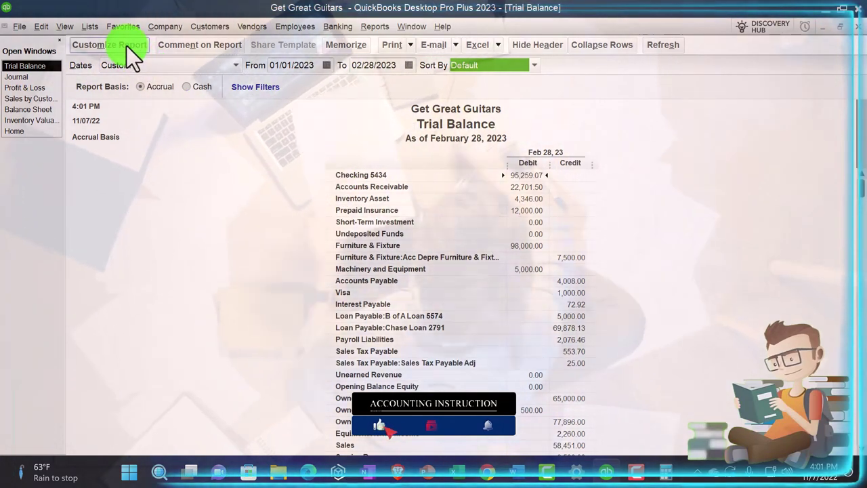
# Set the Trial Balance report's font size to 16 for the column labels and all related text
pyautogui.click(127, 46)
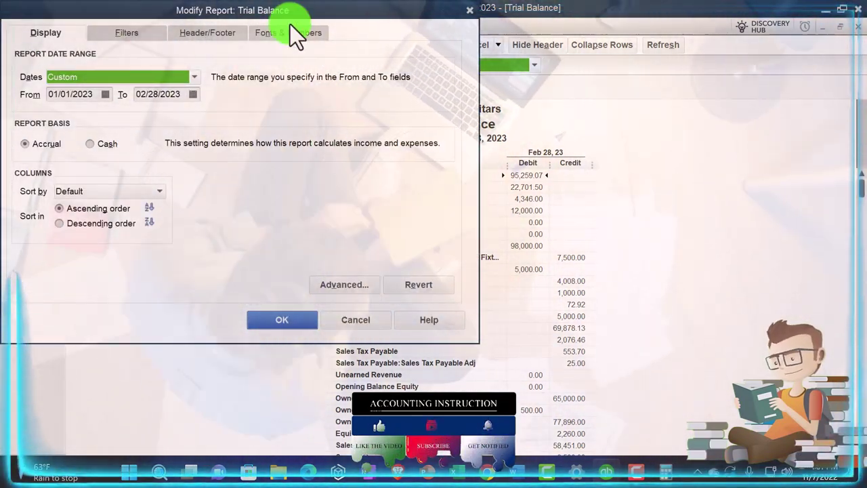
pyautogui.click(291, 28)
pyautogui.click(228, 204)
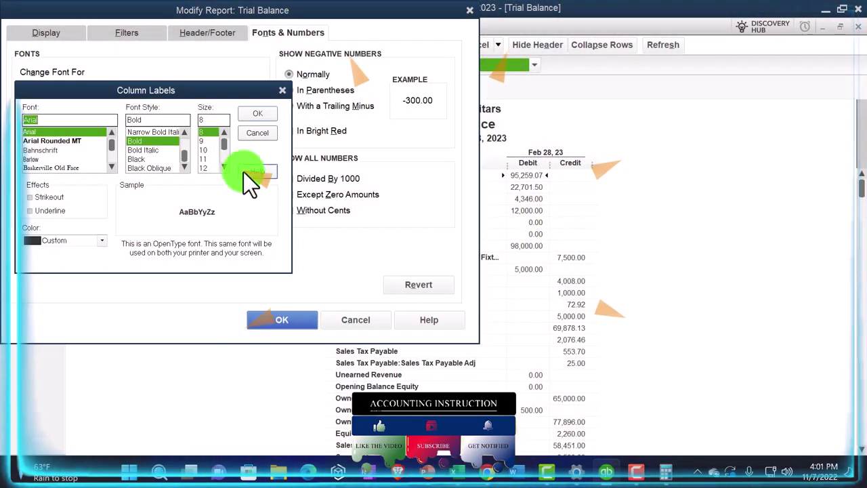
pyautogui.click(224, 168)
pyautogui.click(223, 167)
pyautogui.click(208, 167)
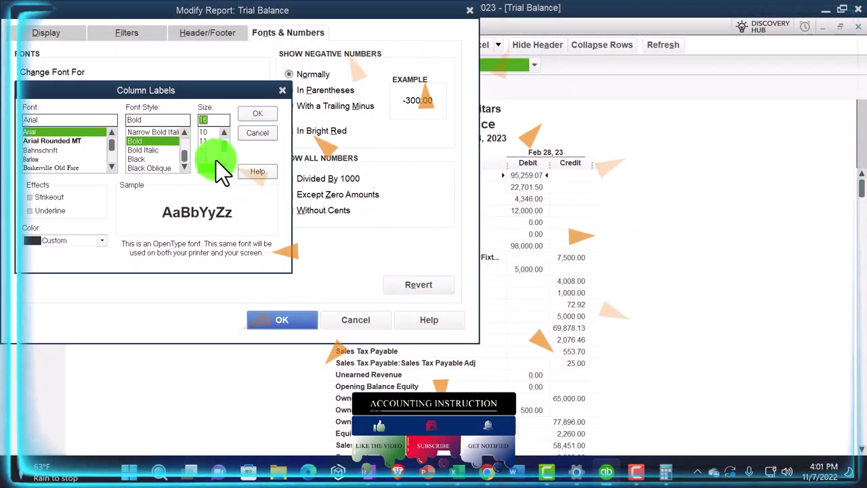
pyautogui.click(252, 112)
pyautogui.press('Return')
pyautogui.click(302, 319)
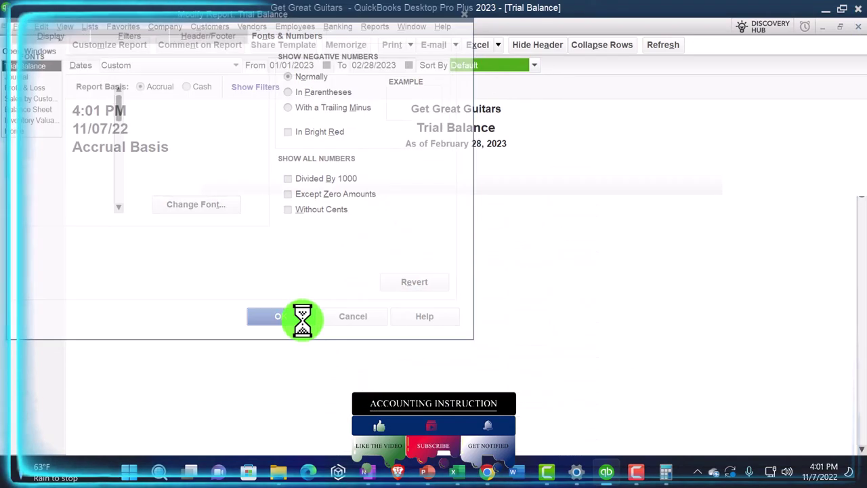
# Review the February Trial Balance, set its end date to 03/31/2023 and compare the account balances after the reversal
pyautogui.scroll(-3, 773, 291)
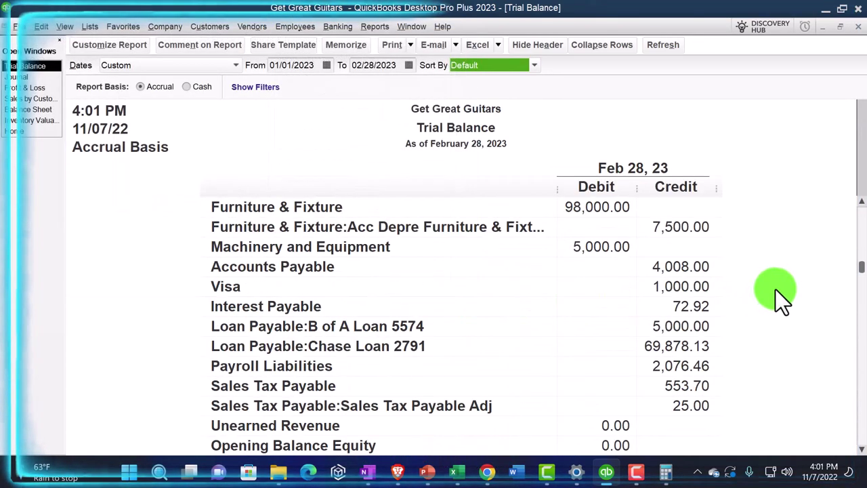
pyautogui.scroll(-6, 775, 289)
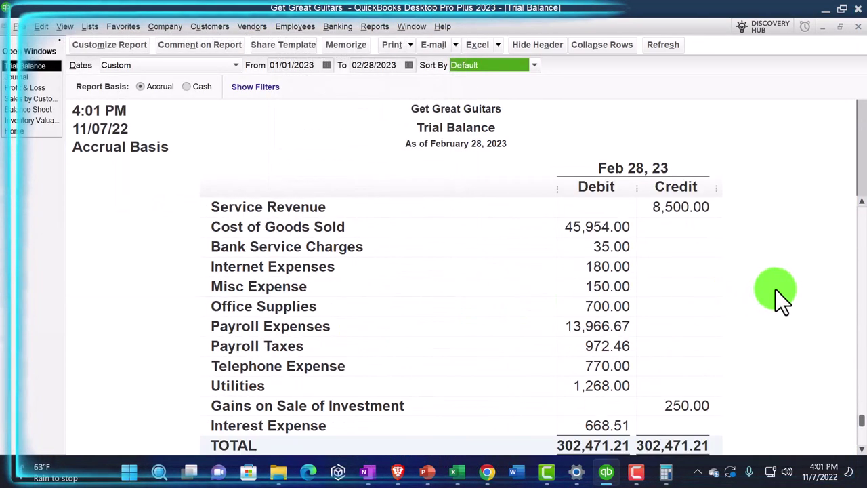
pyautogui.scroll(-1, 776, 289)
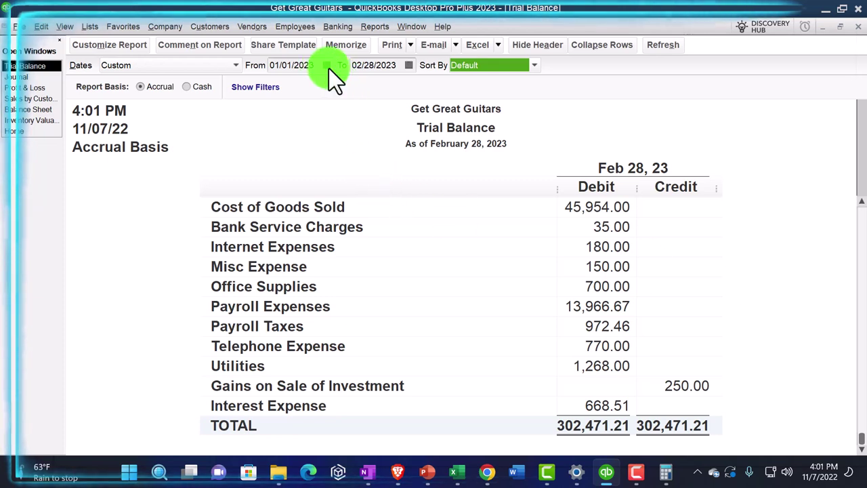
pyautogui.click(401, 67)
pyautogui.write('033123')
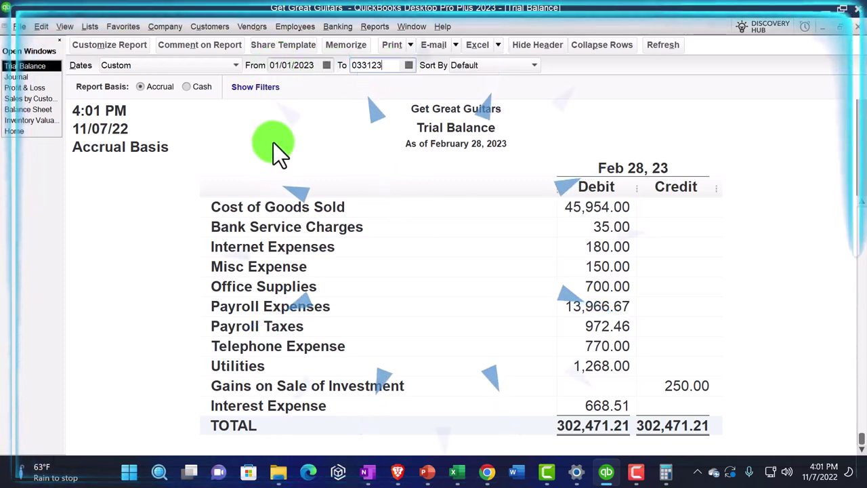
pyautogui.press('Tab')
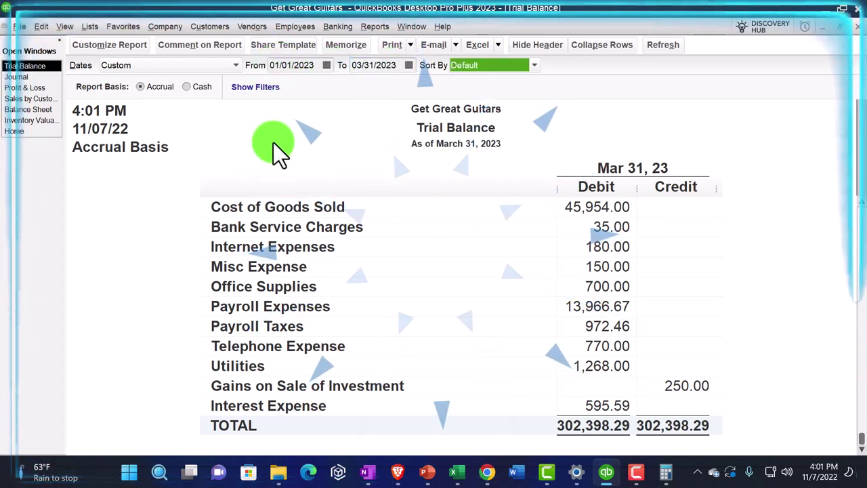
pyautogui.scroll(9, 639, 287)
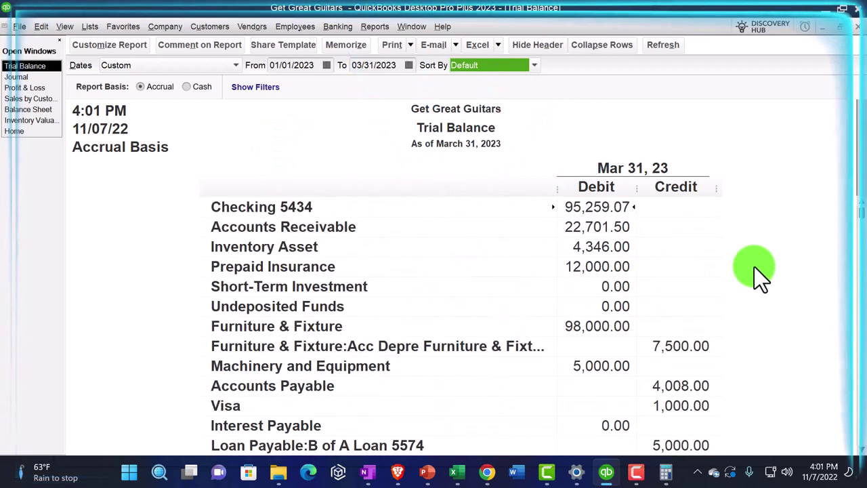
pyautogui.scroll(-3, 755, 270)
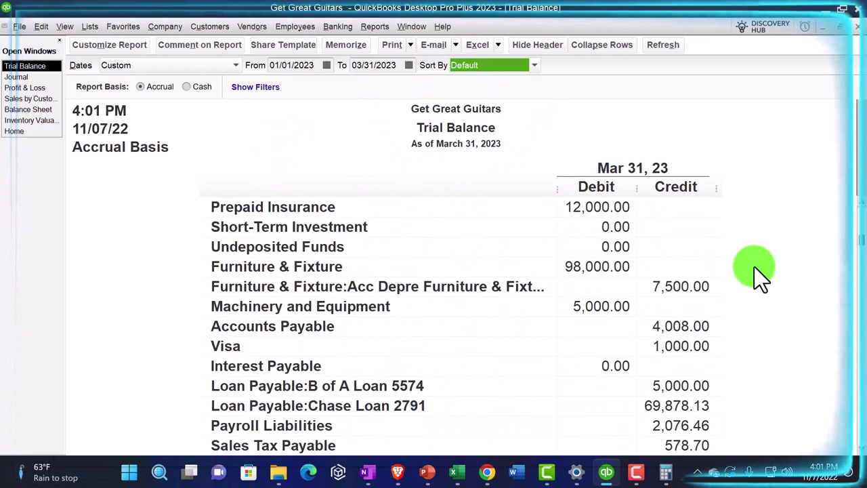
pyautogui.scroll(-4, 755, 269)
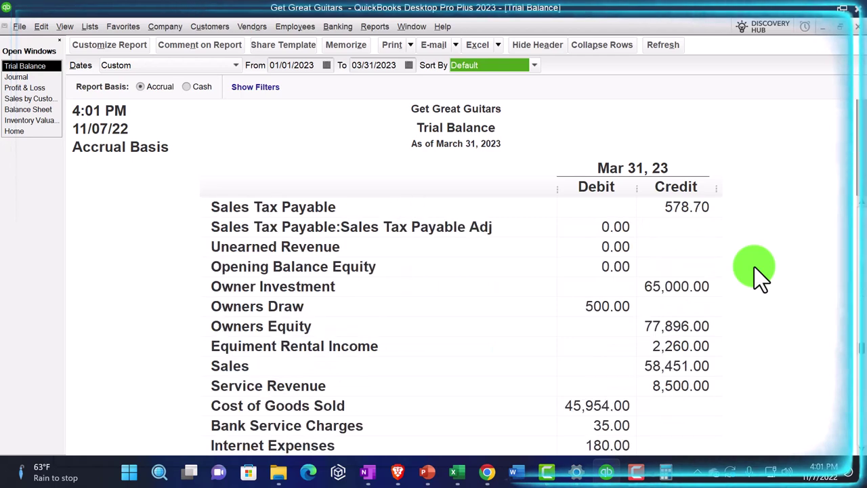
pyautogui.scroll(-2, 754, 267)
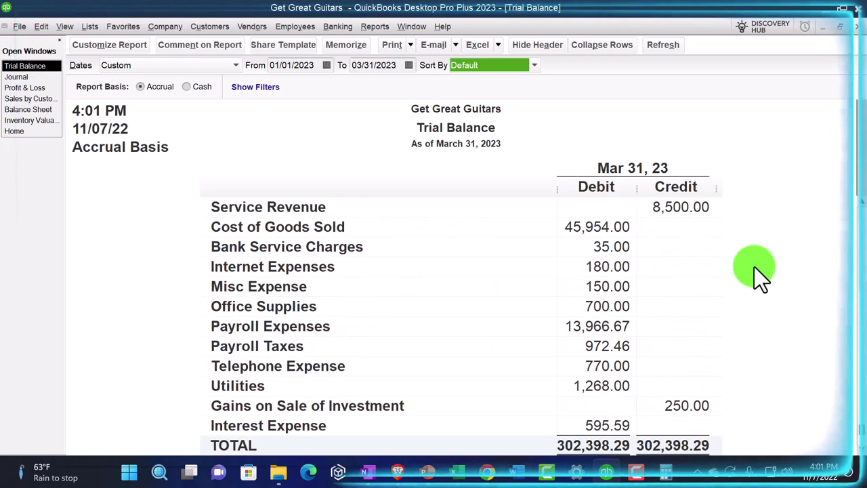